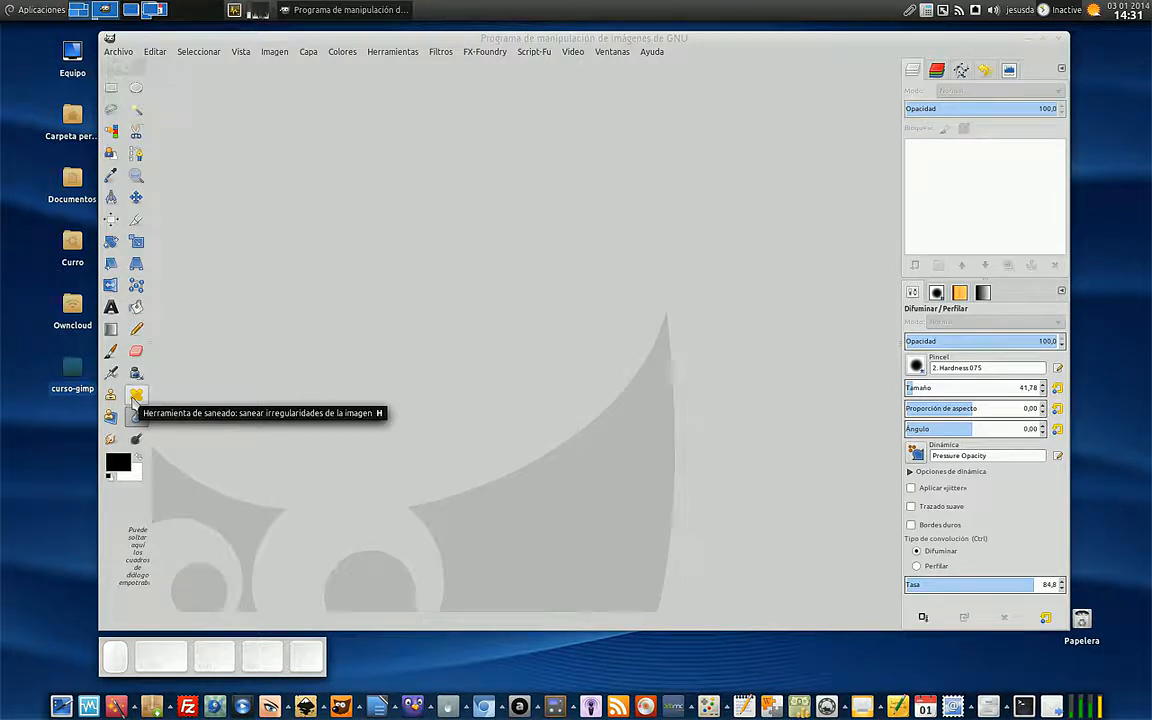
- Open foto-antigua.jpg from the curso-gimp/ejercicios/14-pintura folder in GIMP
double_click(86, 392)
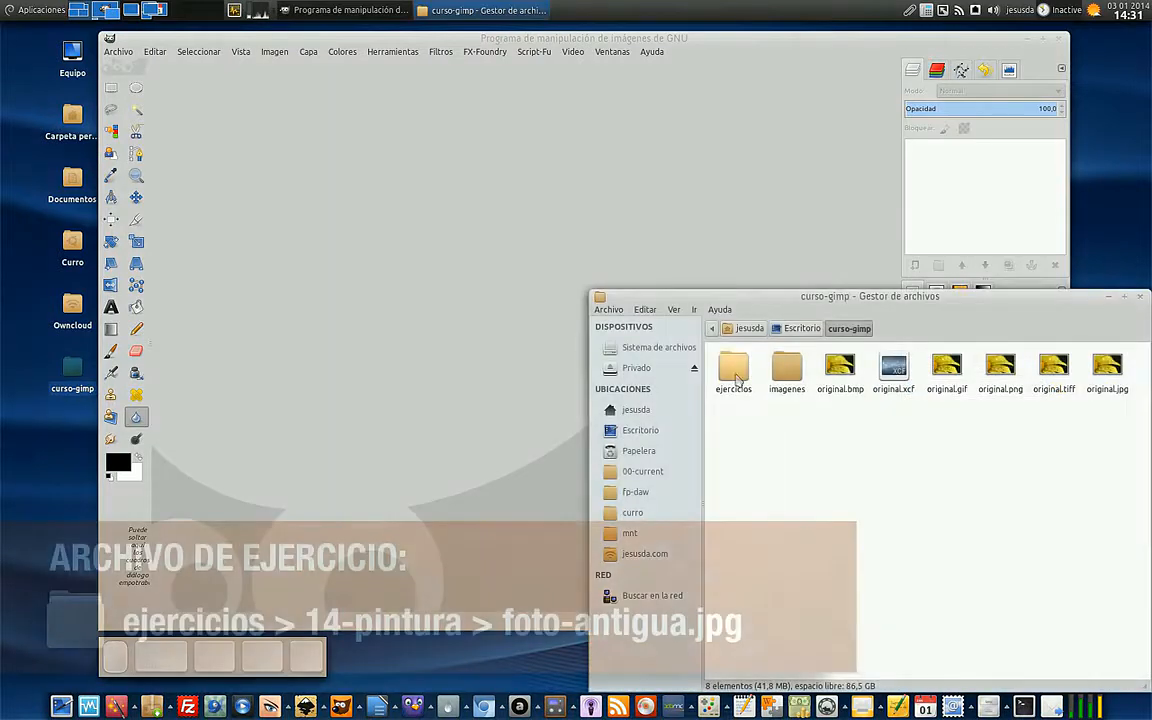
double_click(736, 372)
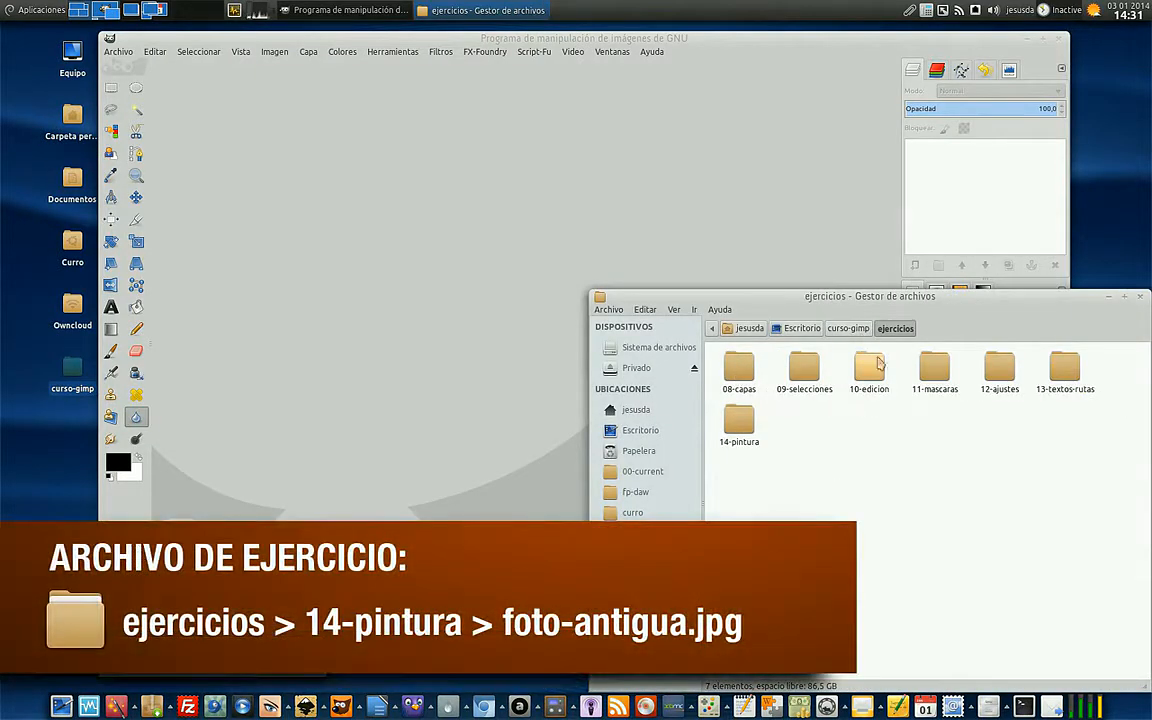
double_click(740, 422)
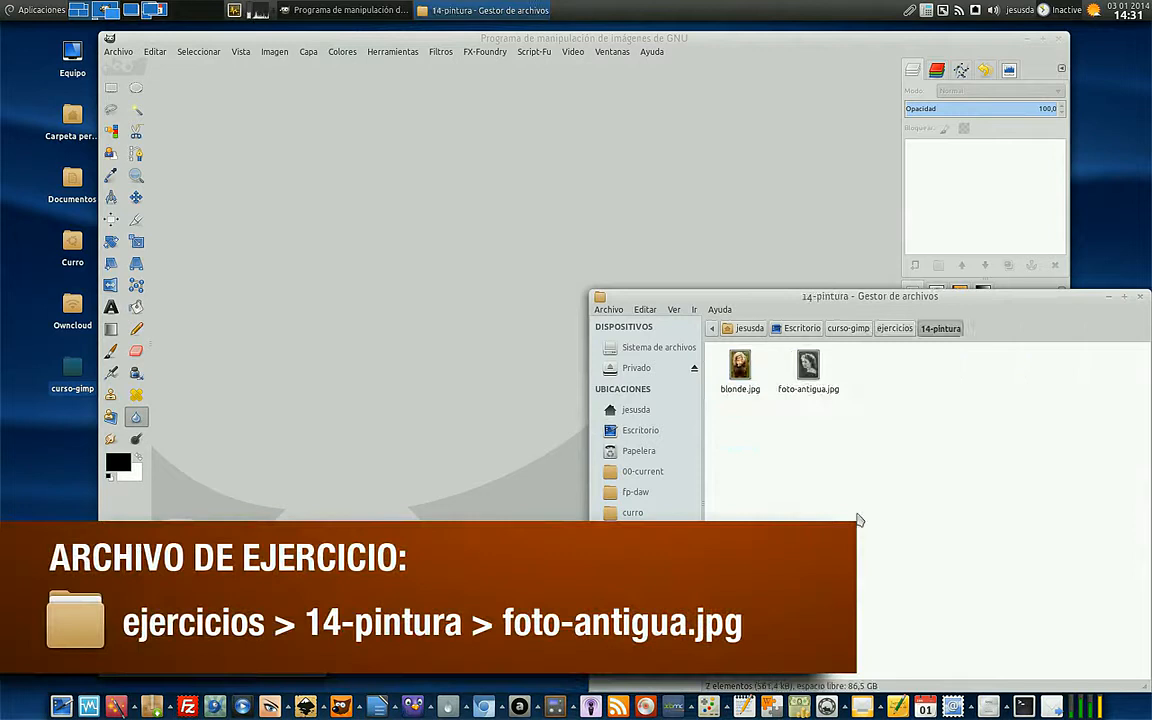
click(813, 373)
drag(808, 370, 335, 235)
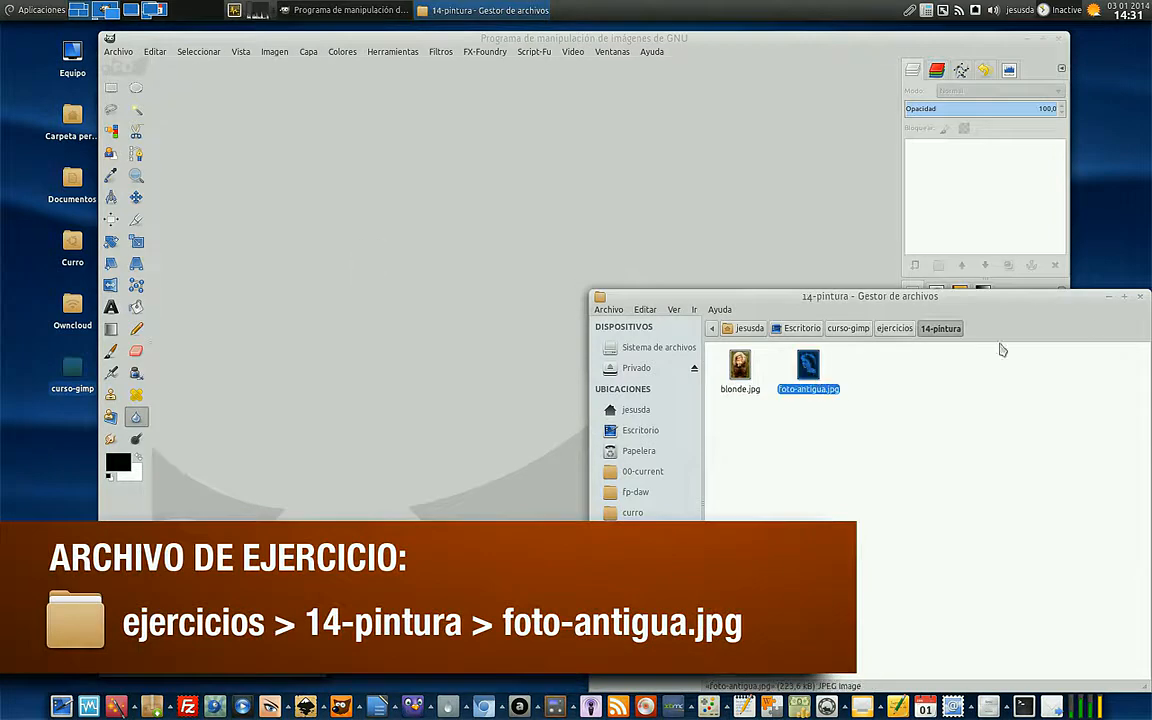
click(1110, 302)
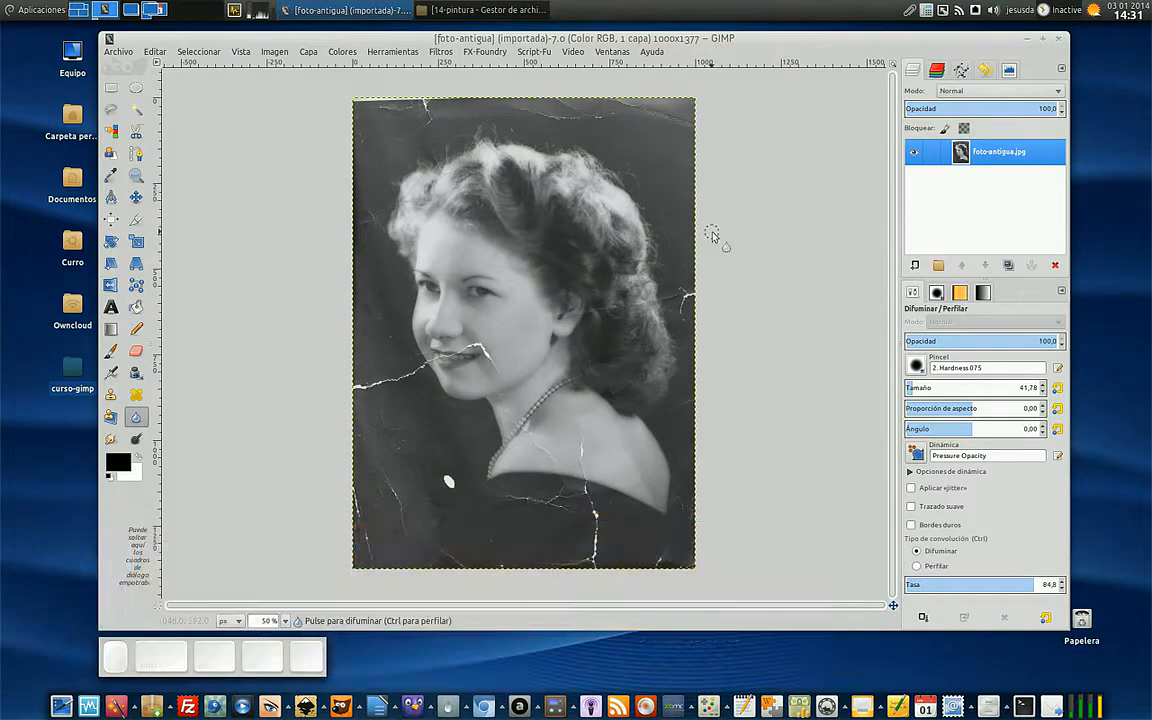
- Duplicate the foto-antigua.jpg layer and name the copy "retocada"
key(plus)
scroll(714, 236, up, 1)
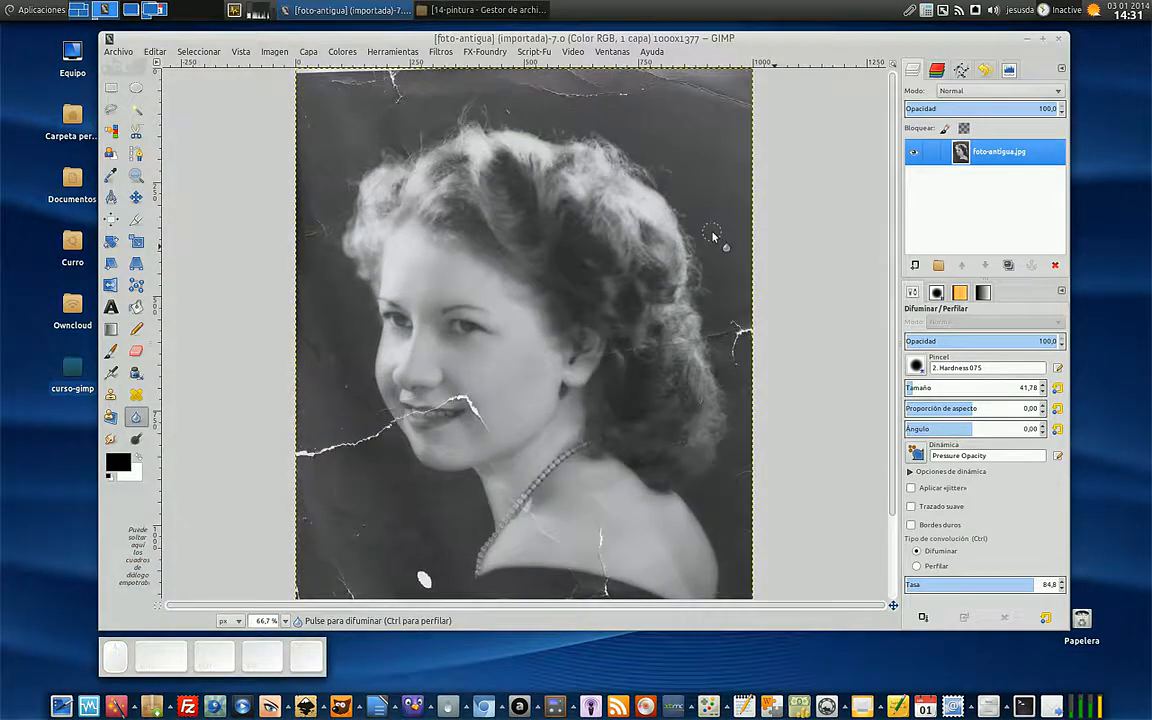
scroll(714, 236, down, 3)
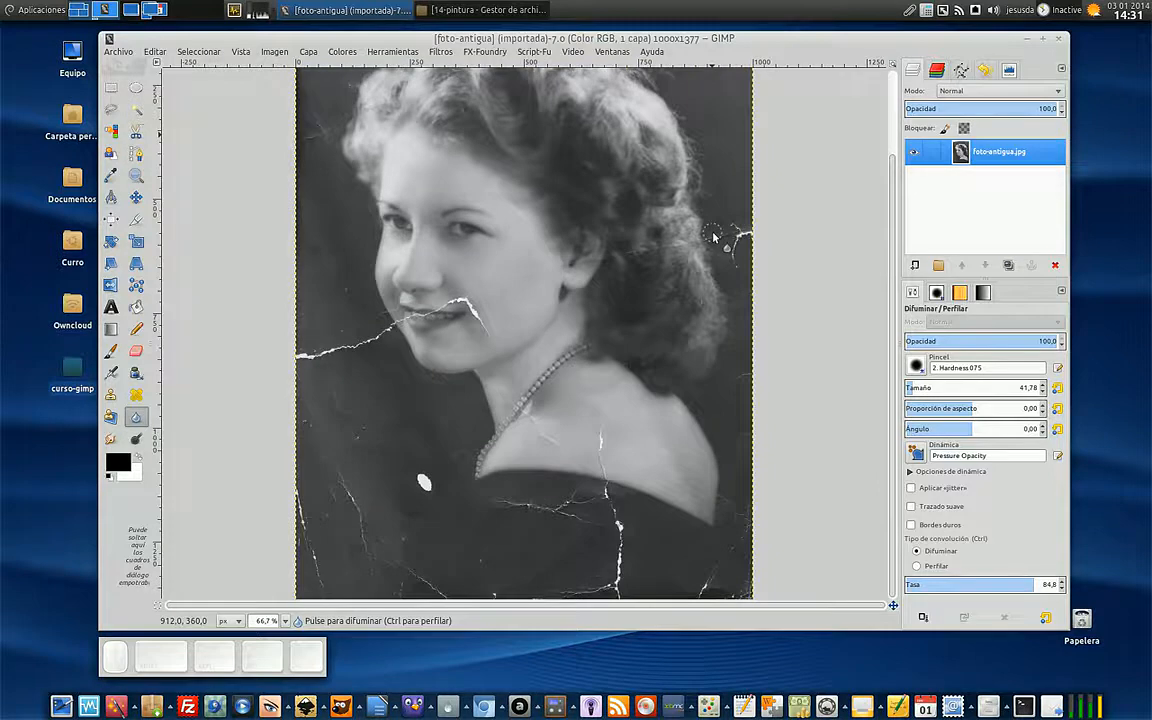
scroll(714, 236, up, 3)
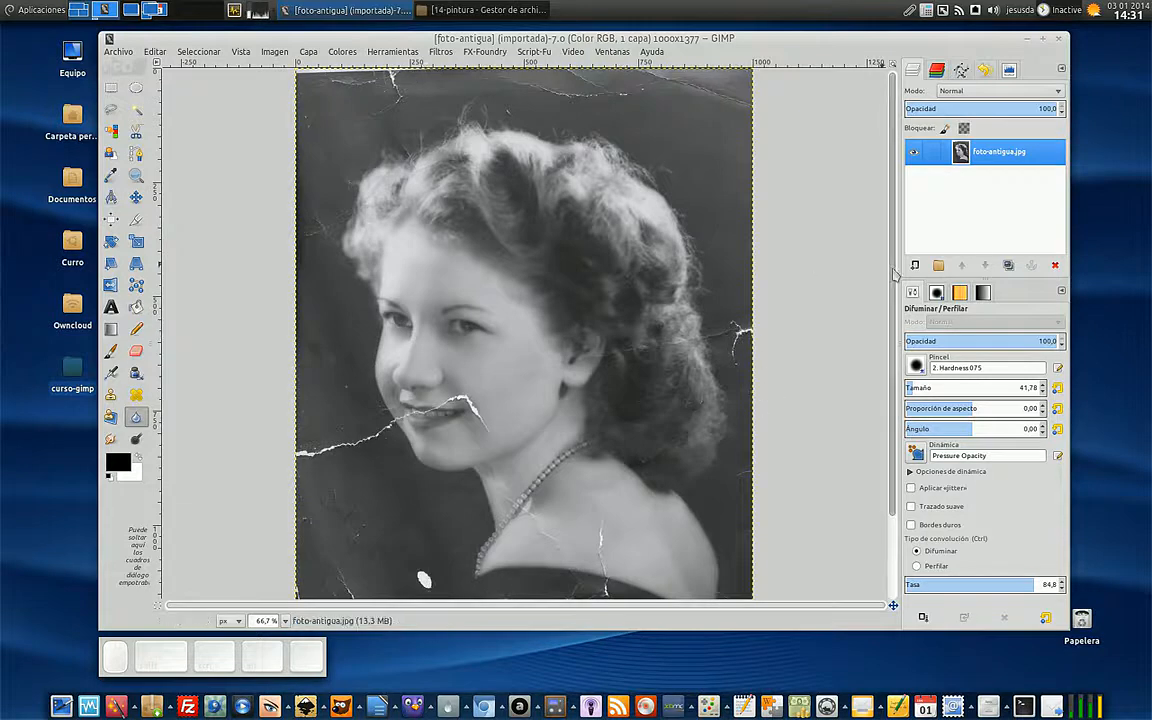
click(1007, 265)
double_click(991, 152)
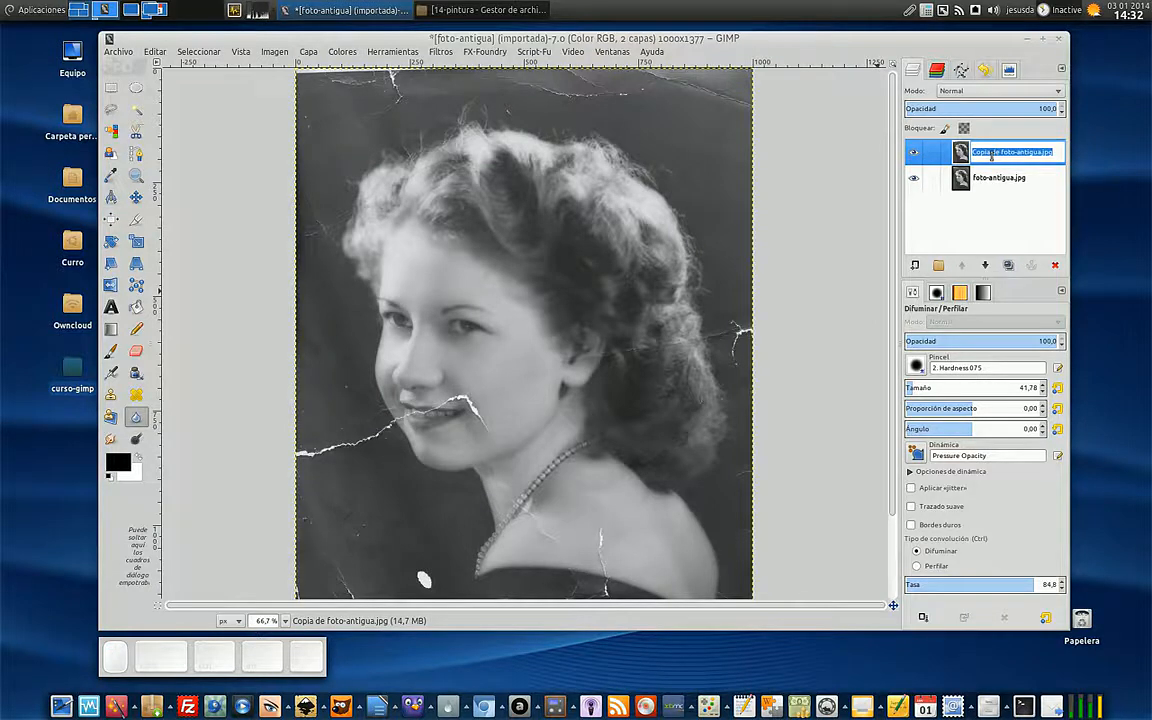
key(BackSpace)
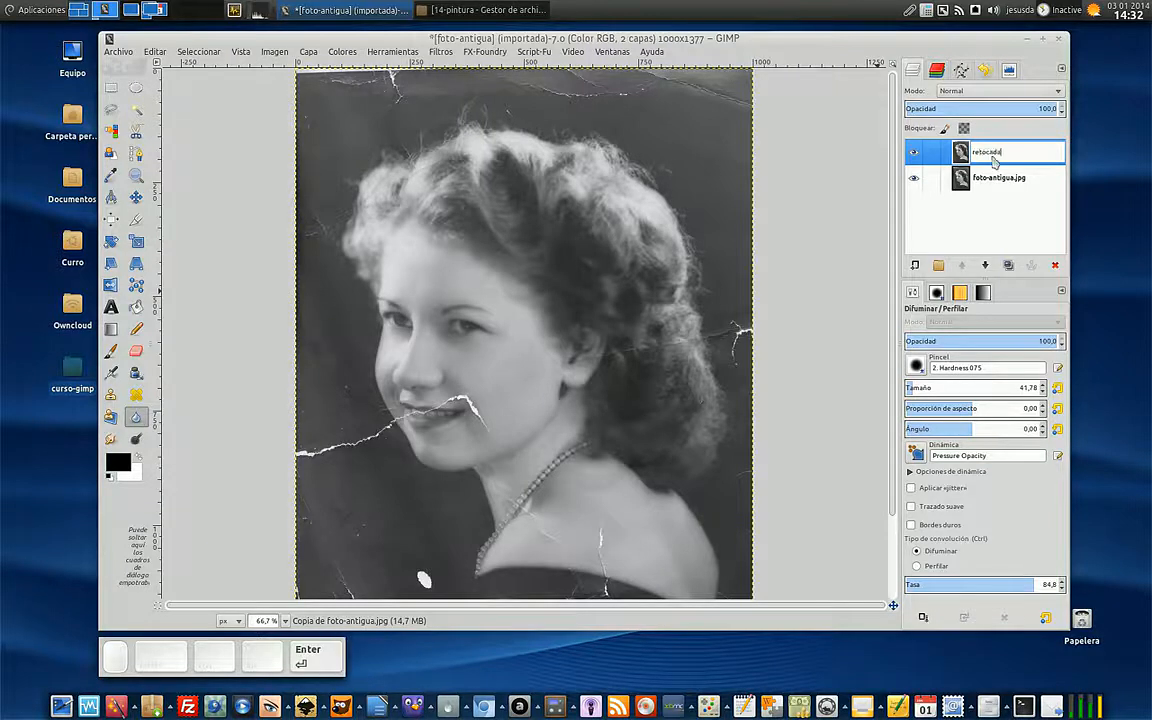
key(Return)
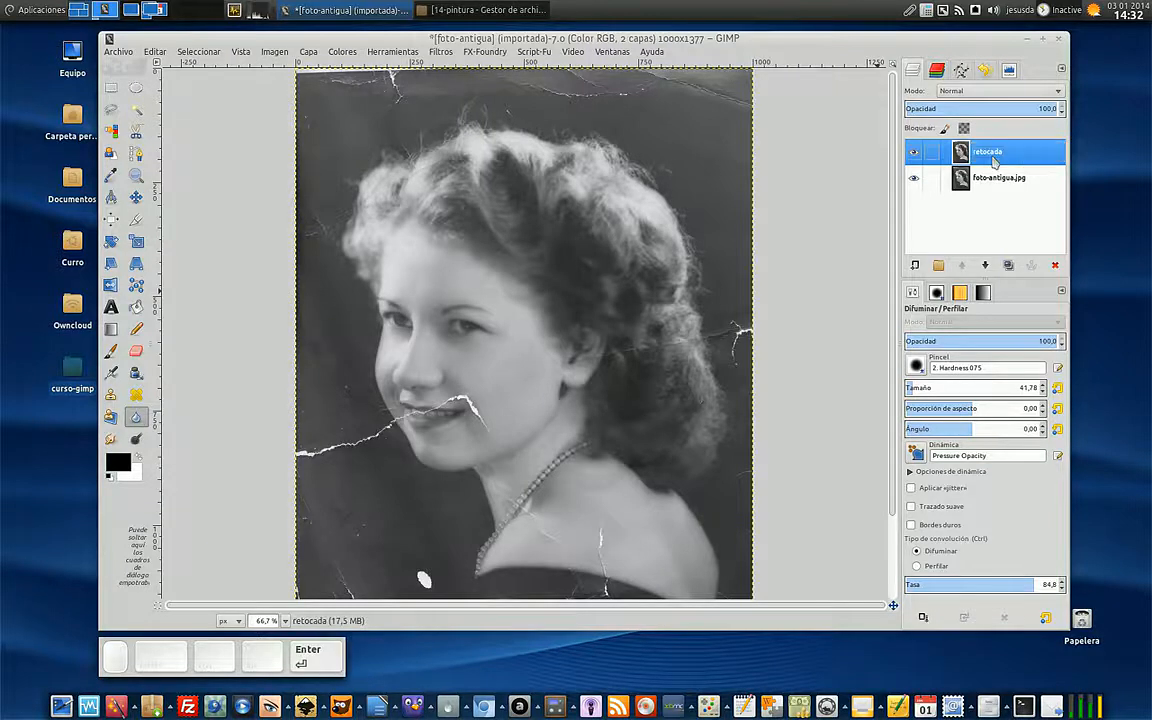
- Activate the Clone tool for the crack across the mouth and set its brush size to 12,04
click(115, 397)
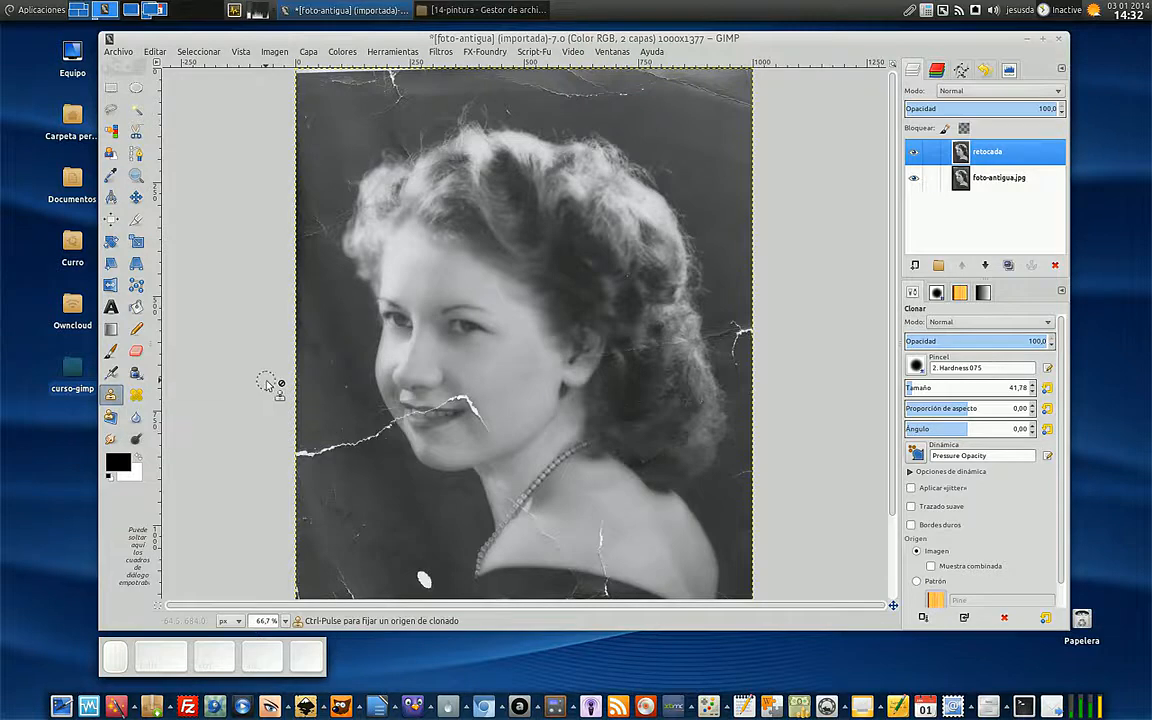
key(1)
key(plus)
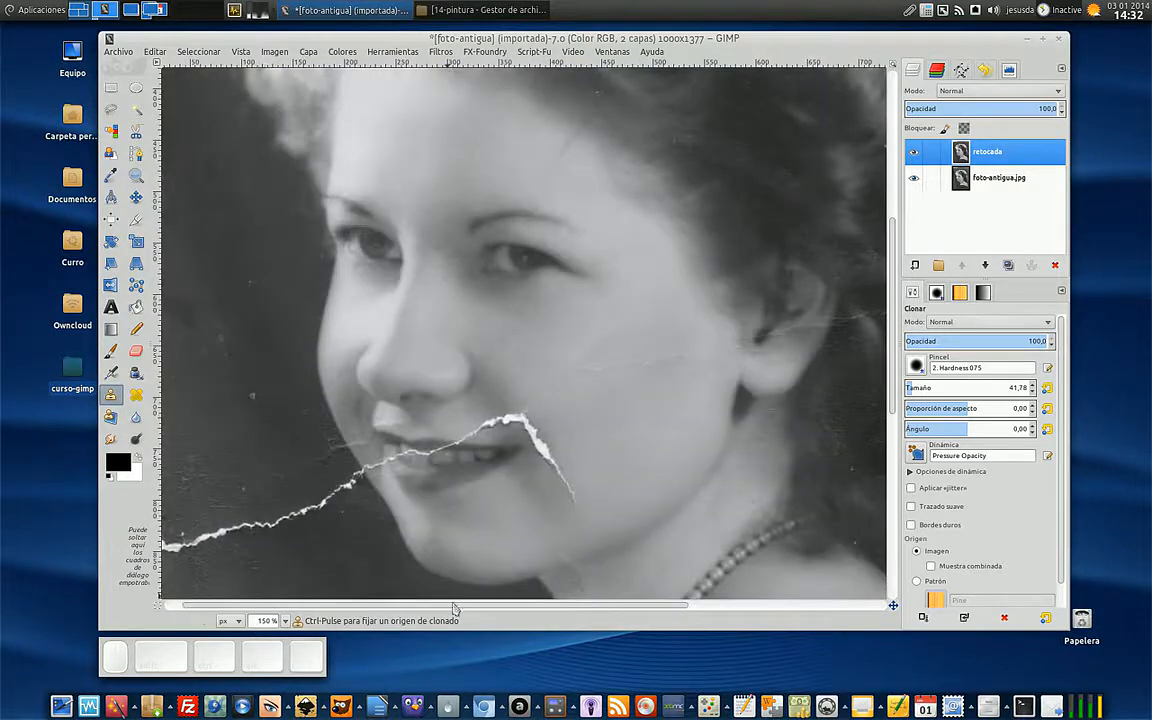
drag(457, 606, 332, 610)
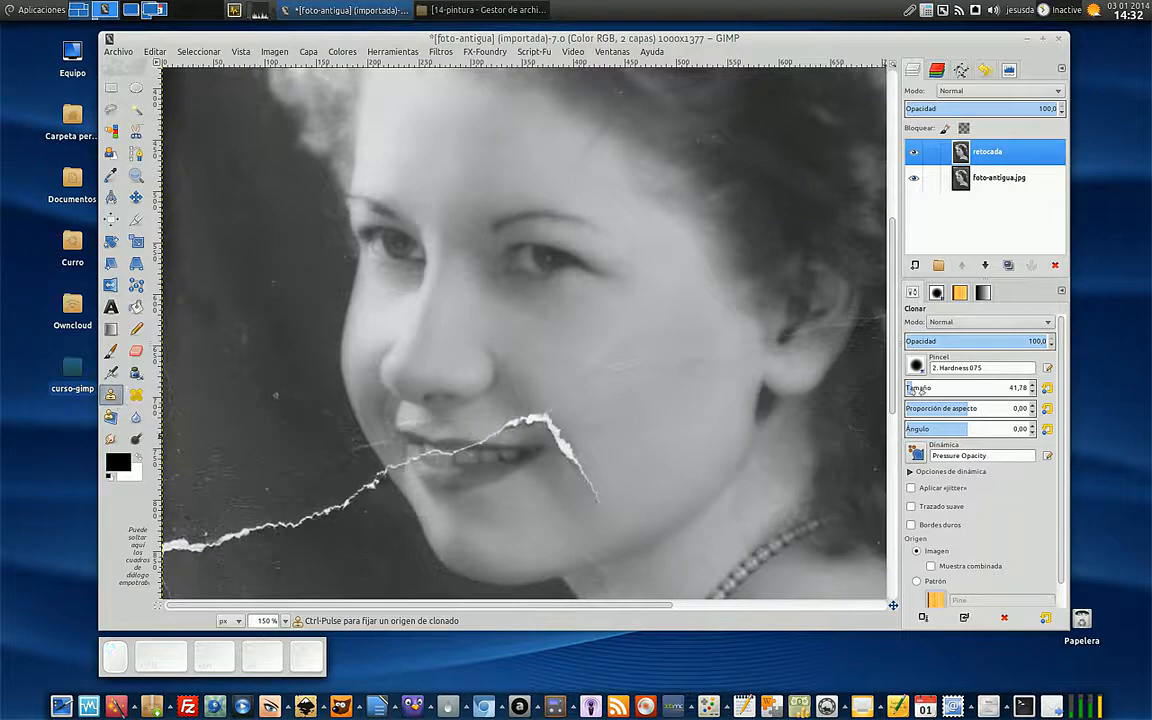
click(907, 388)
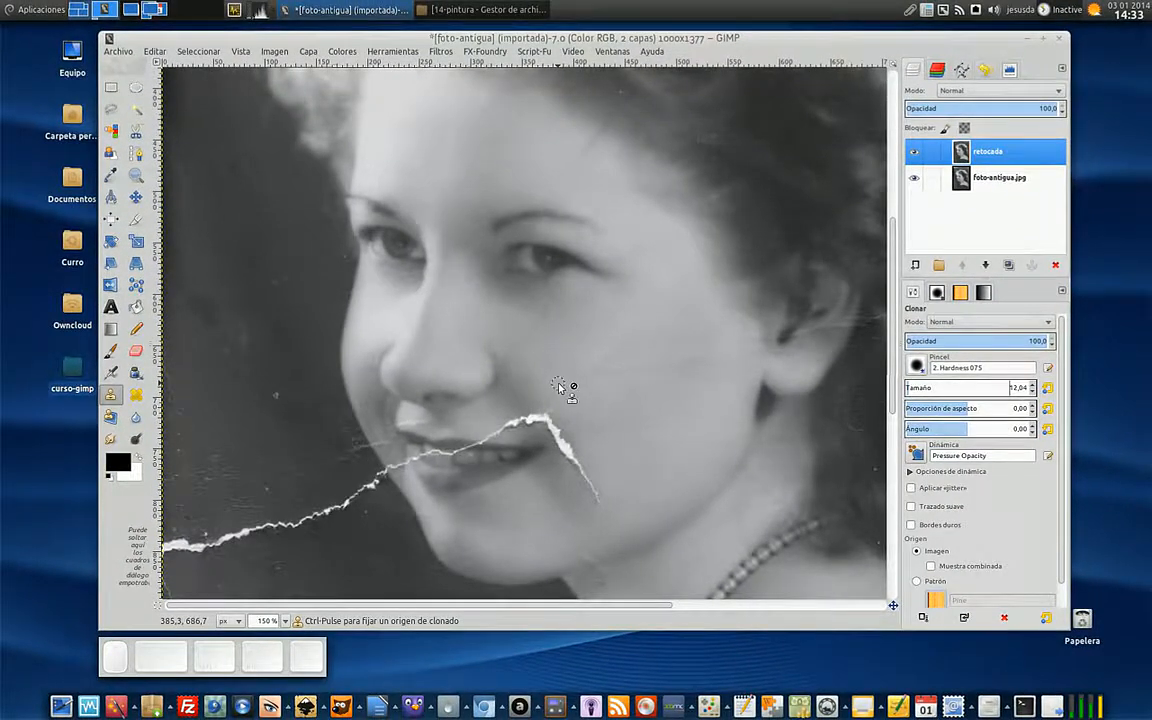
- Sample clean skin beside the lower end of the cheek crack and clone it over the crack's thin tip with short dabs
click(620, 385)
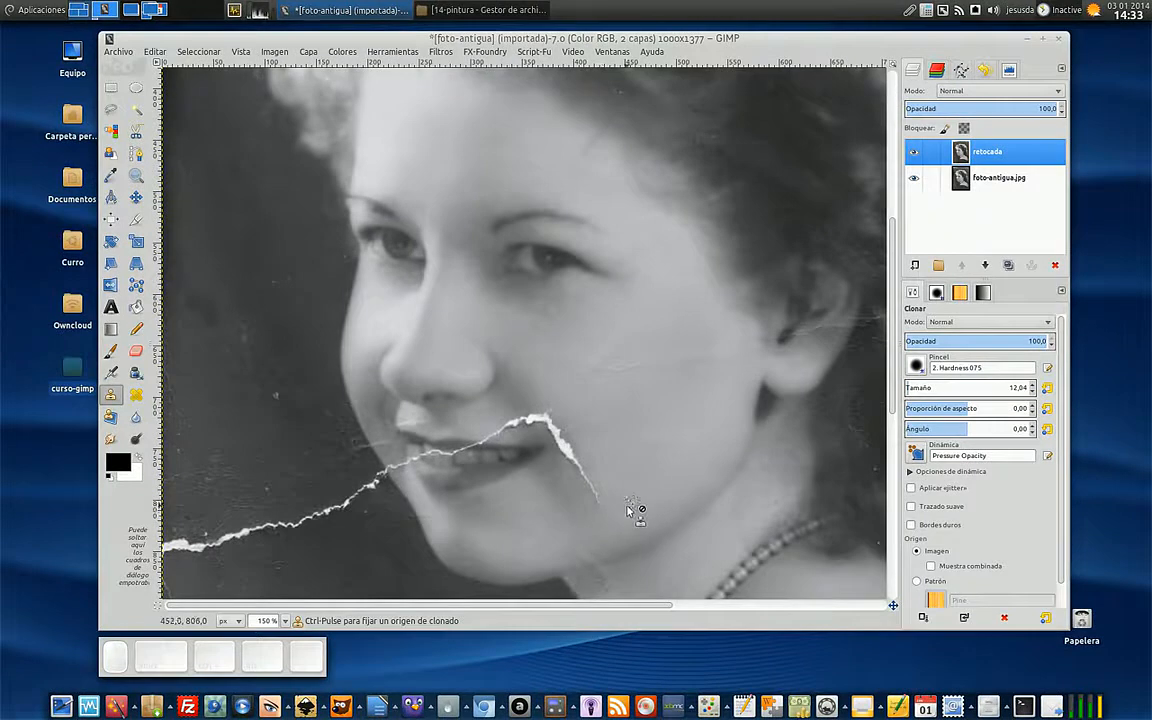
key(ctrl)
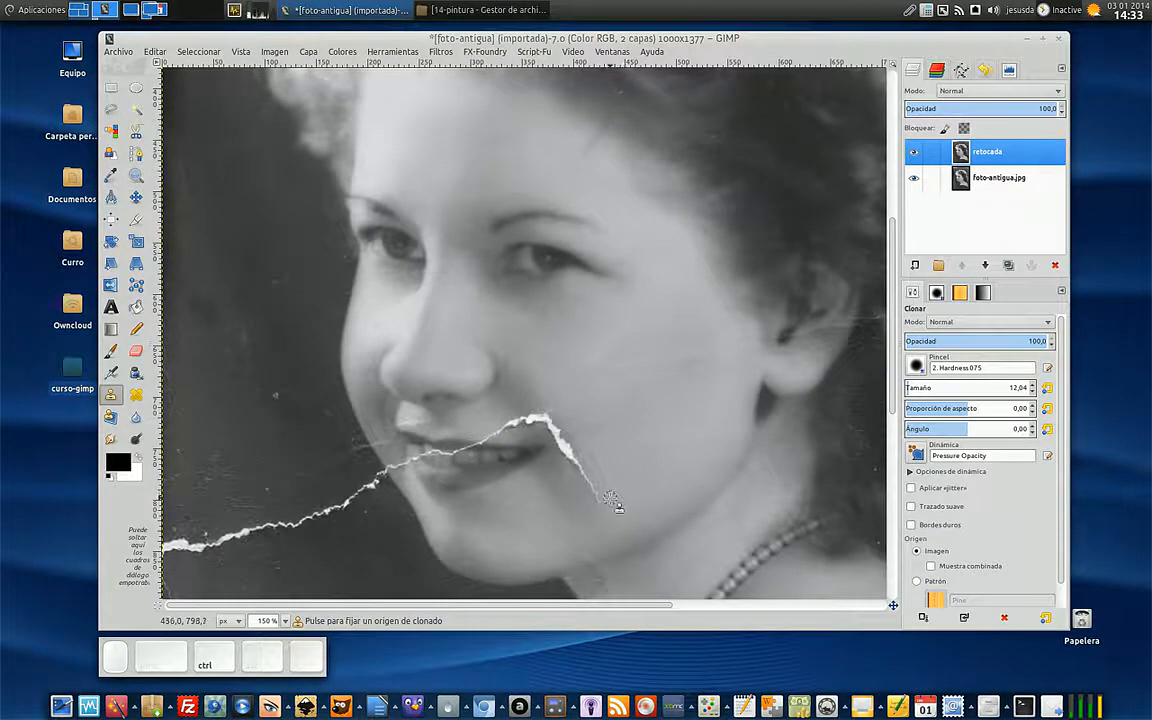
ctrl+click(610, 497)
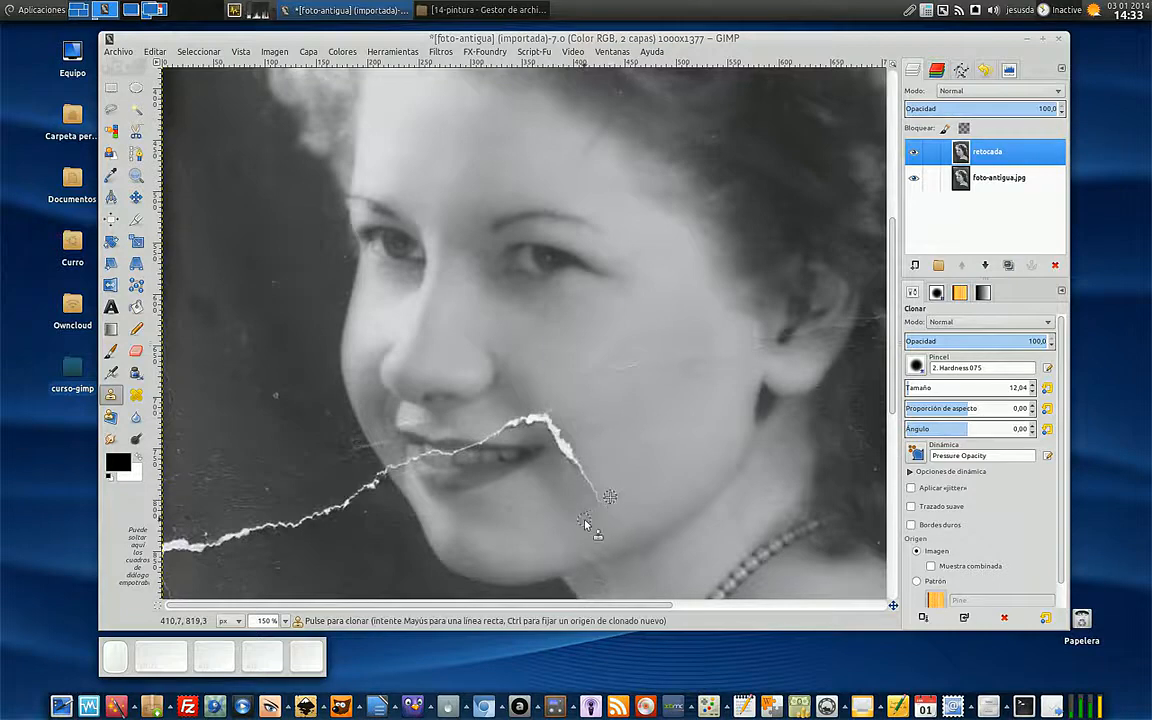
key(KP_Add)
key(KP_Add)
key(KP_Add)
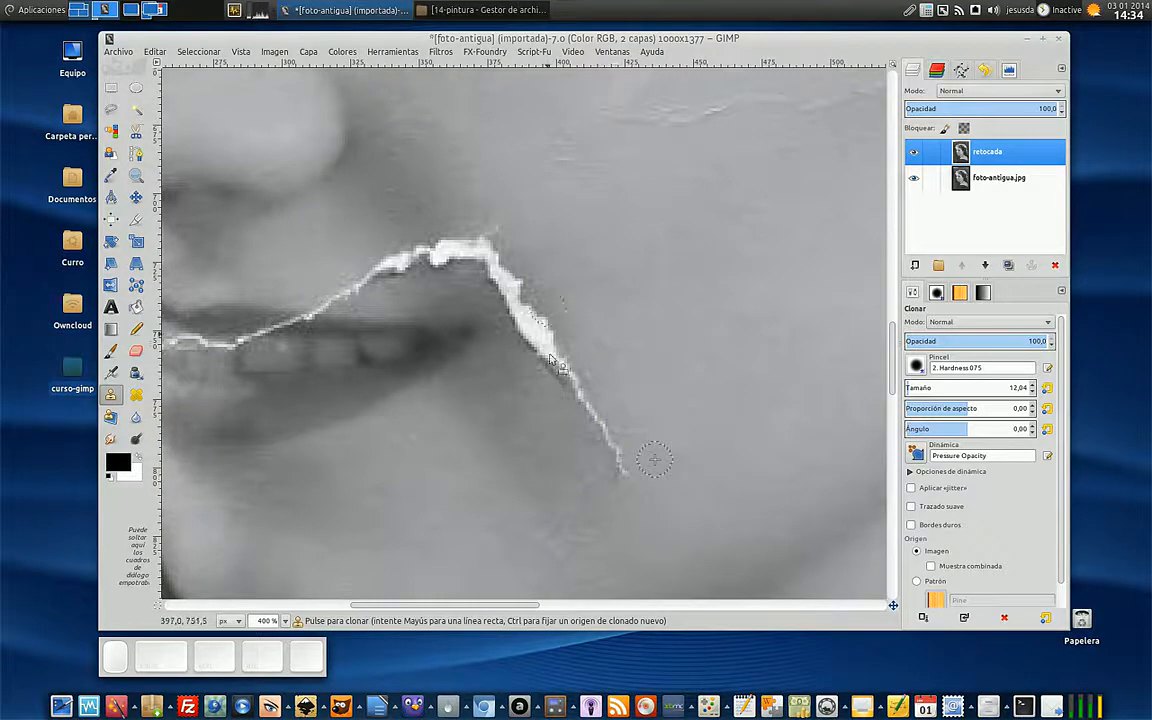
click(626, 480)
click(617, 464)
click(615, 453)
click(617, 442)
click(625, 431)
click(623, 440)
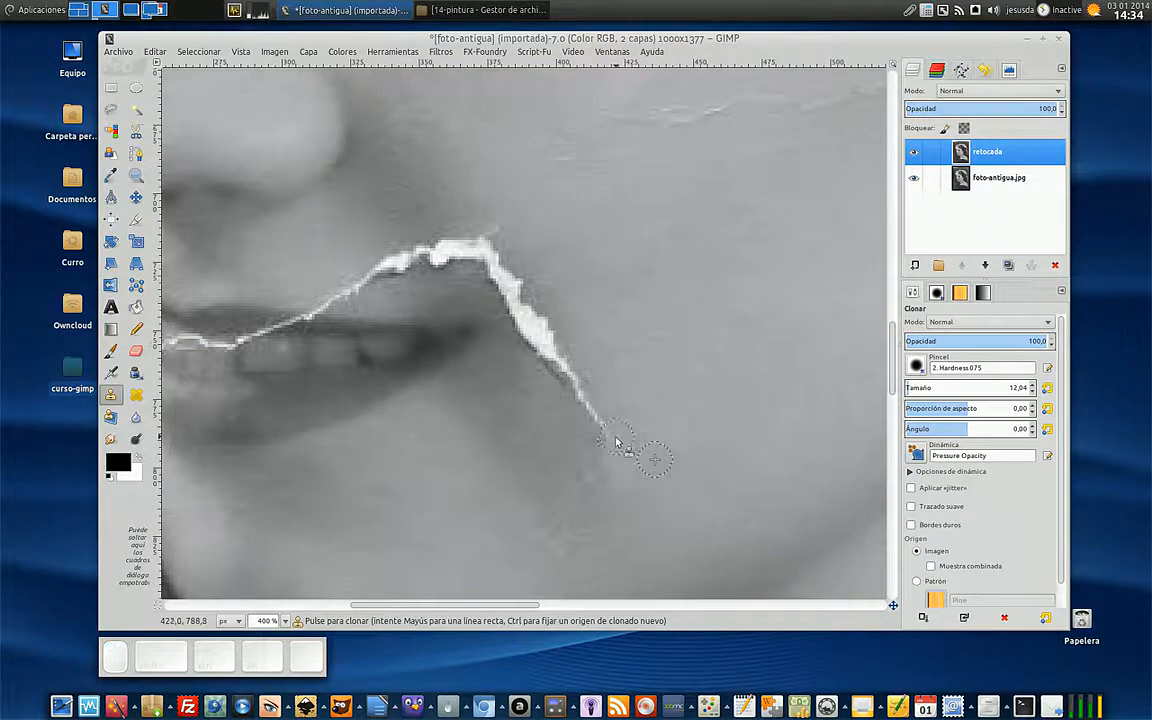
click(605, 443)
click(606, 432)
- Try cloning the sampled cheek skin onto the darker skin below the mouth corner and undo the test dabs
scroll(1044, 465, down, 1)
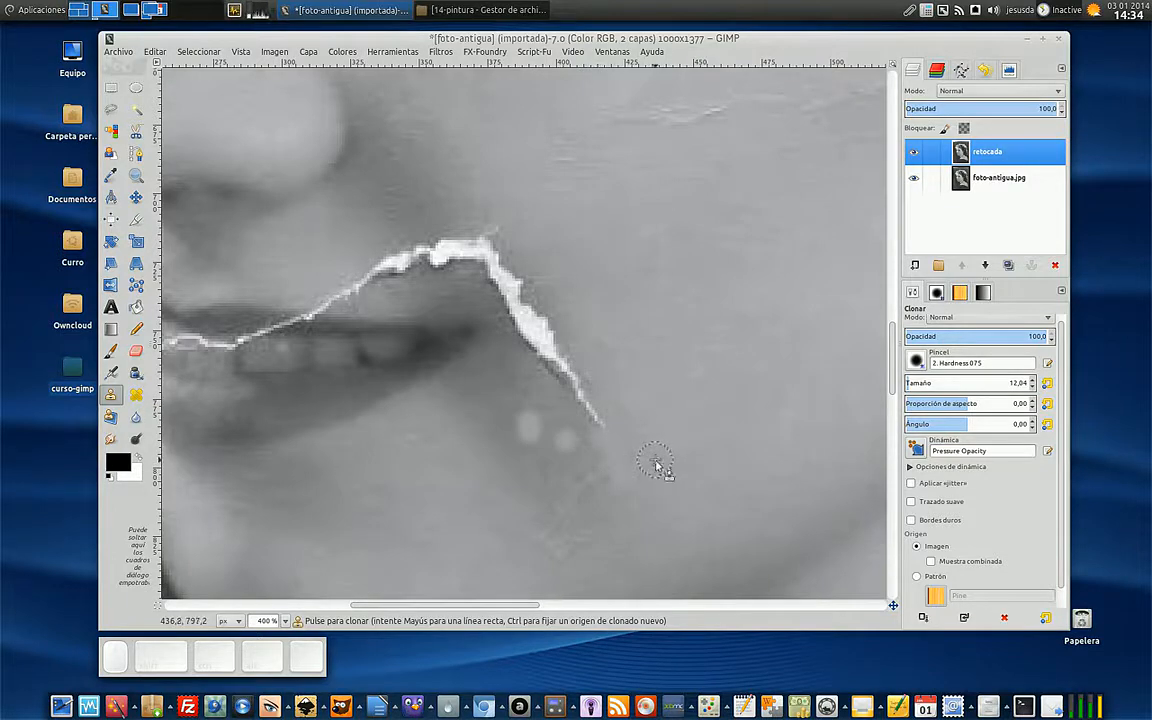
click(597, 465)
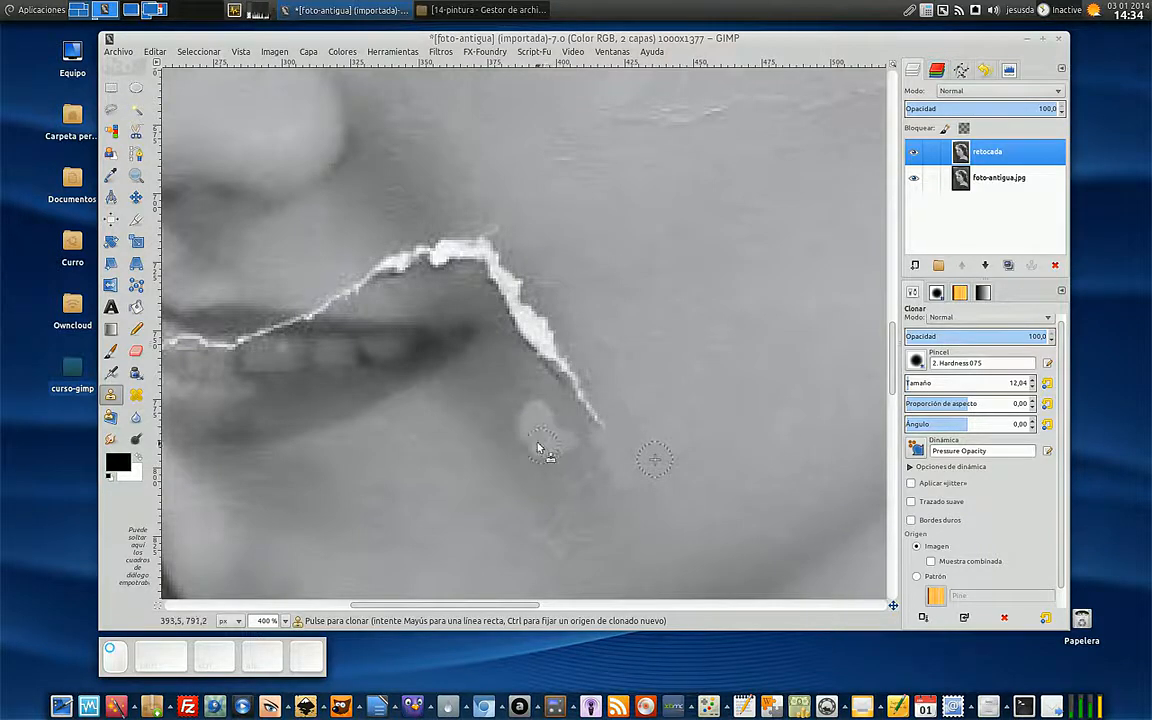
drag(523, 428, 546, 446)
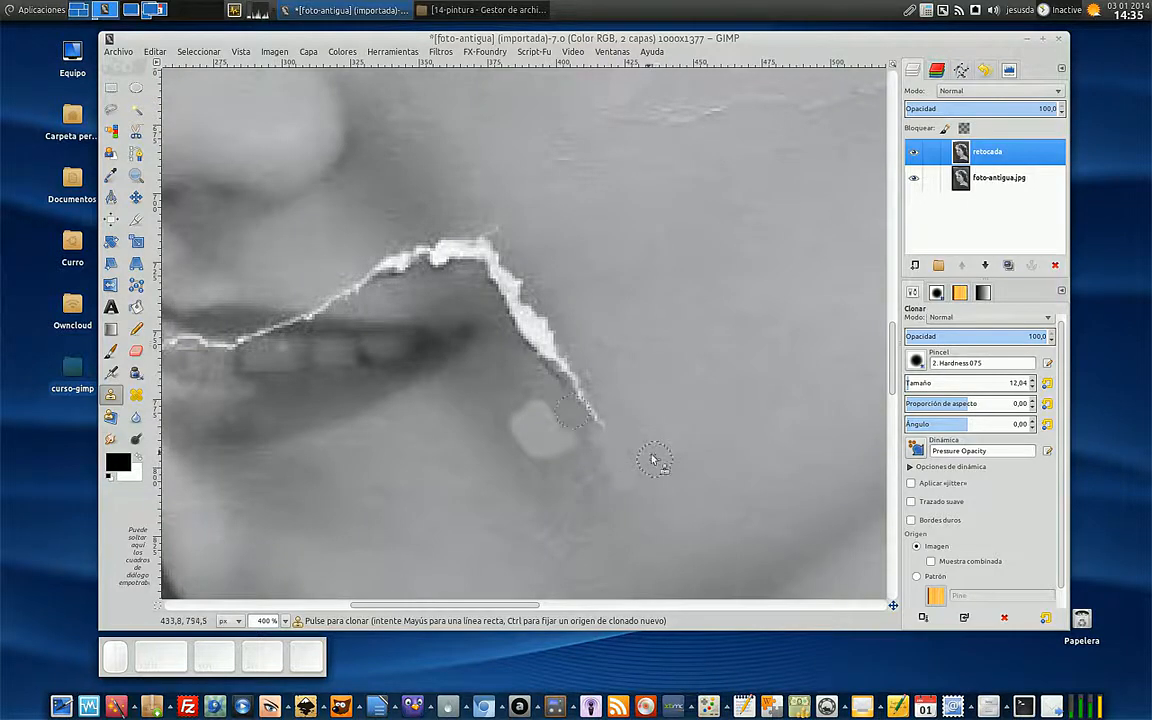
key(ctrl)
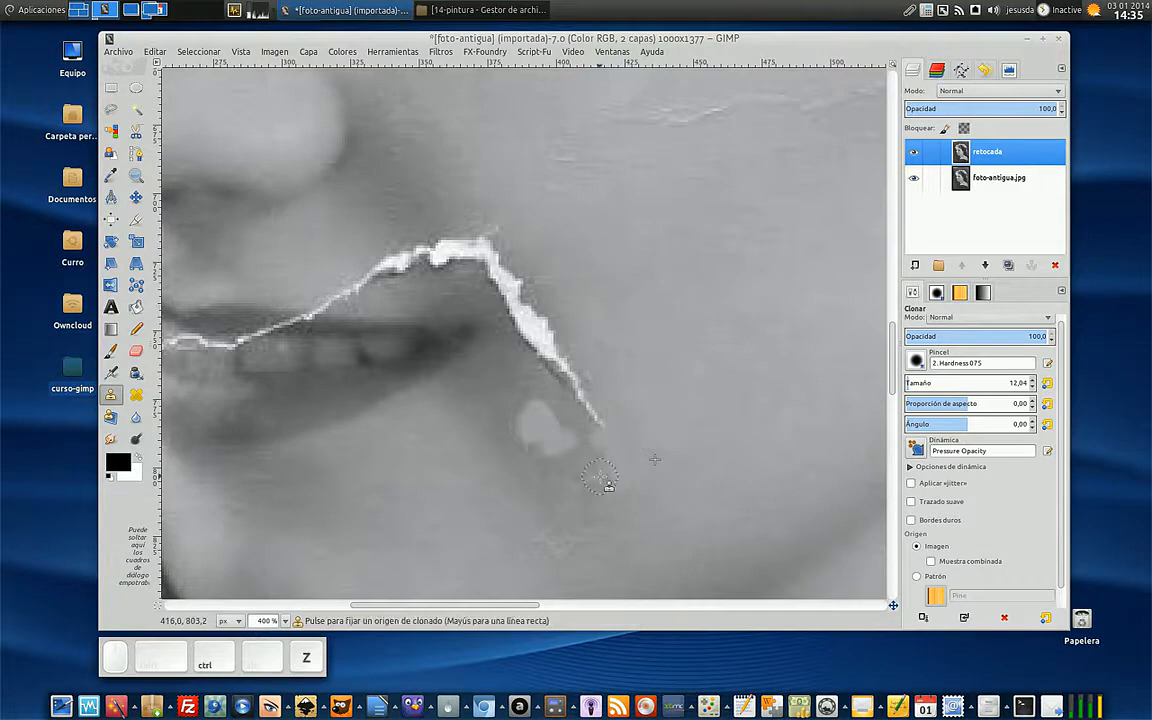
key(ctrl+z)
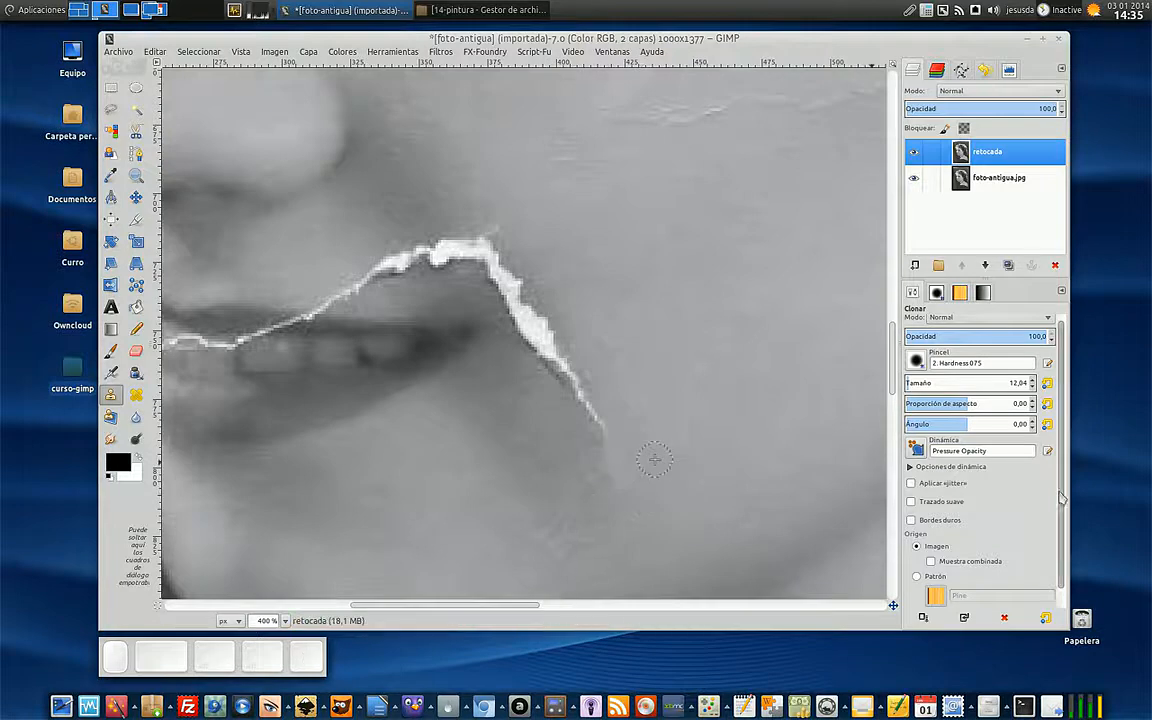
- Set the Clone tool's alignment to Alineado
scroll(1060, 500, down, 1)
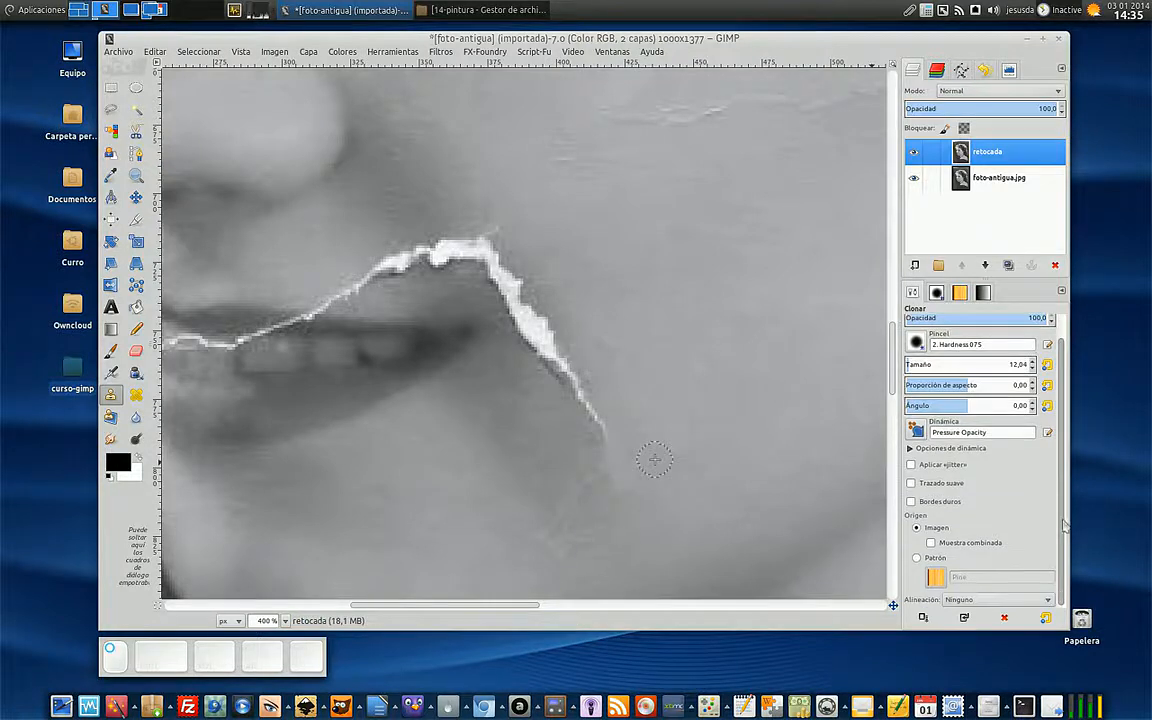
click(931, 543)
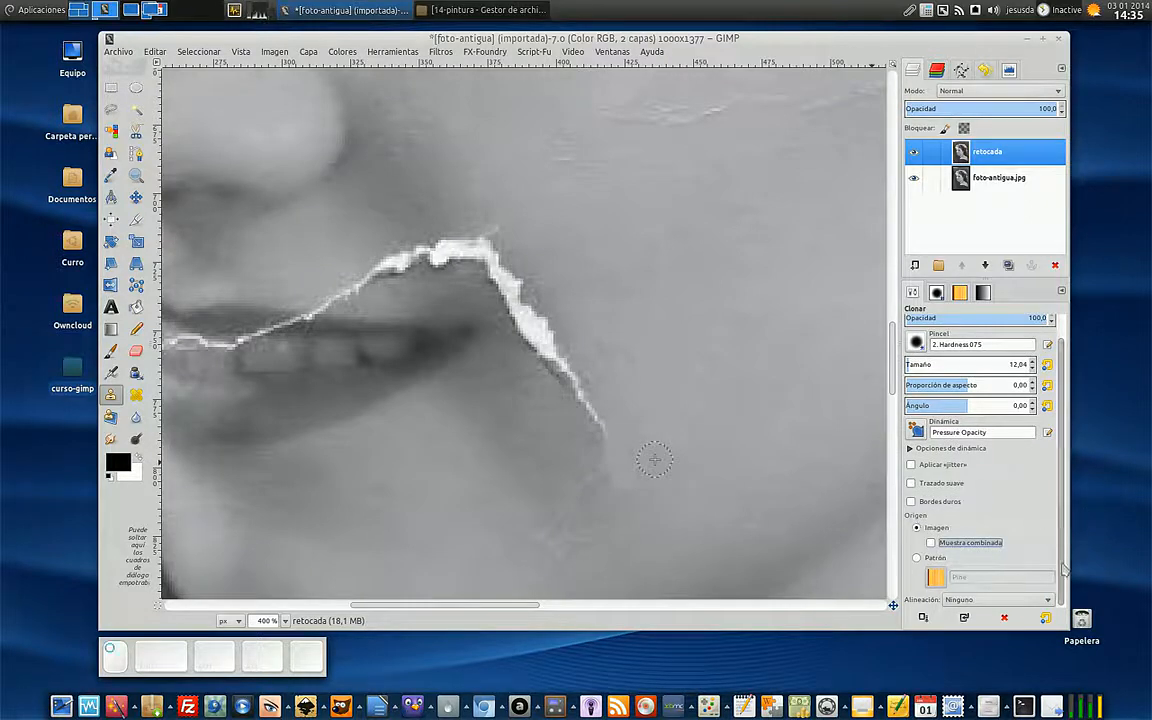
click(1036, 600)
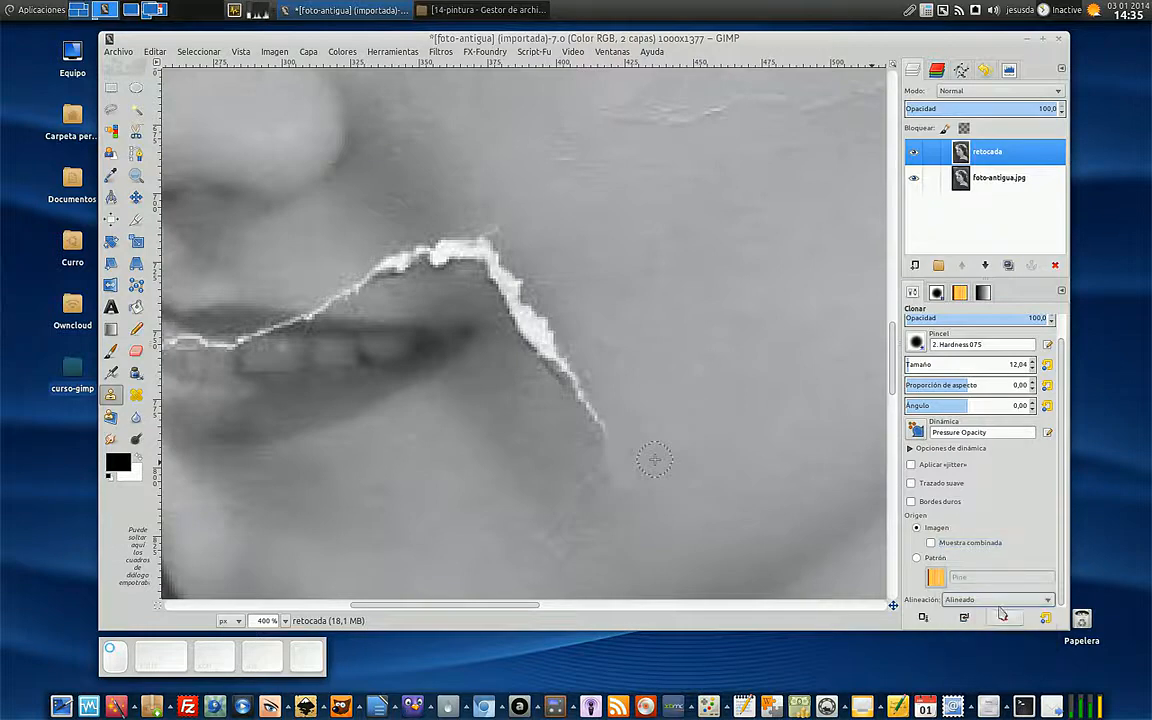
click(1016, 618)
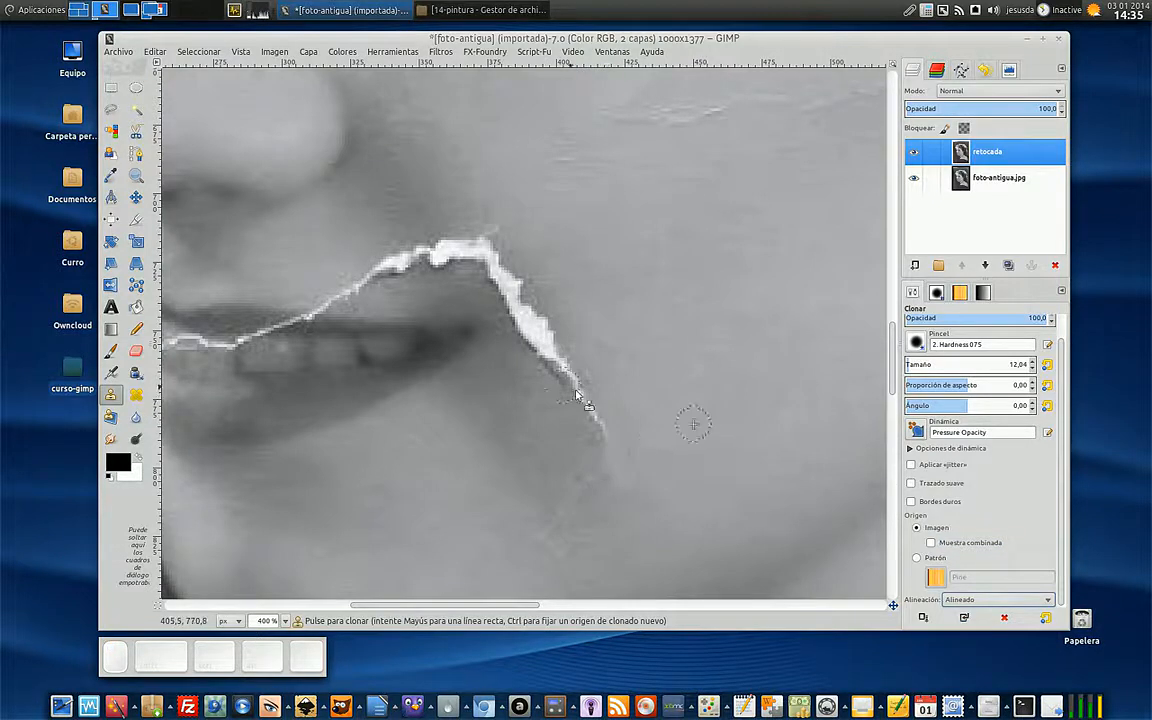
- Resample the cheek skin beside the crack and clone it upward over the crack's lower end
drag(607, 462, 546, 320)
ctrl+click(672, 418)
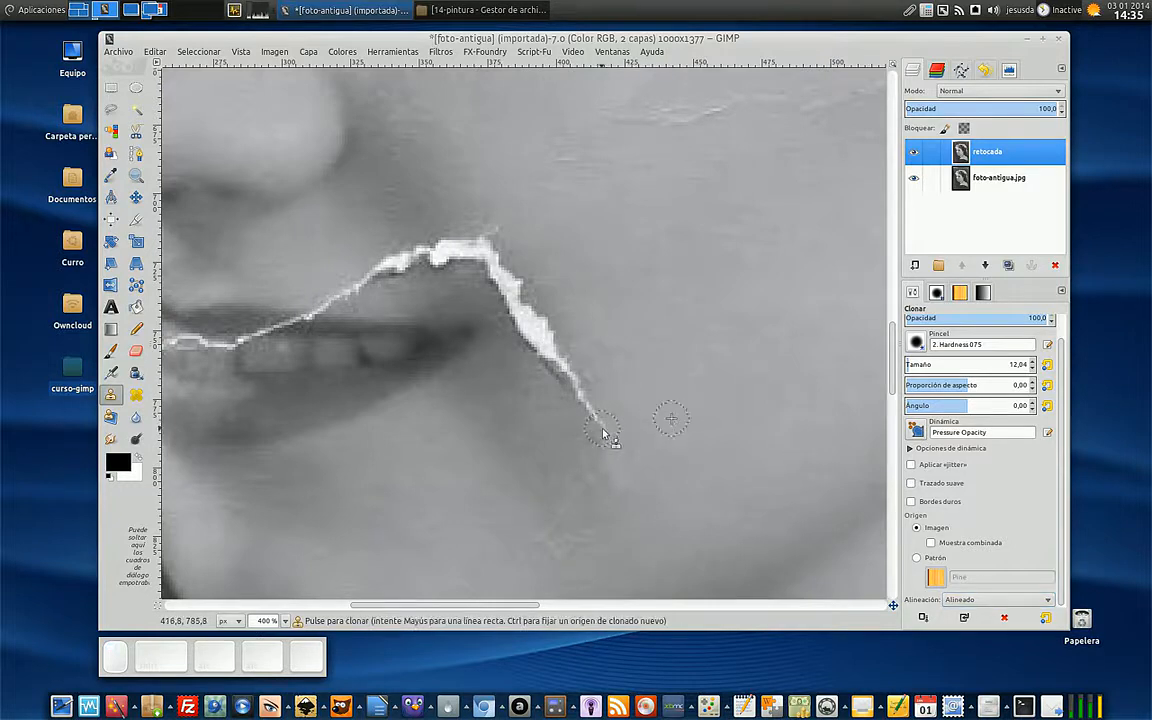
mouse_move(603, 431)
mouse_down()
mouse_move(600, 413)
mouse_move(533, 363)
mouse_move(512, 322)
mouse_up()
- Sample the shaded skin below the mouth corner and clone it along the mouth-side edge of the crack
ctrl+click(559, 427)
ctrl+click(523, 385)
ctrl+click(534, 391)
ctrl+click(503, 364)
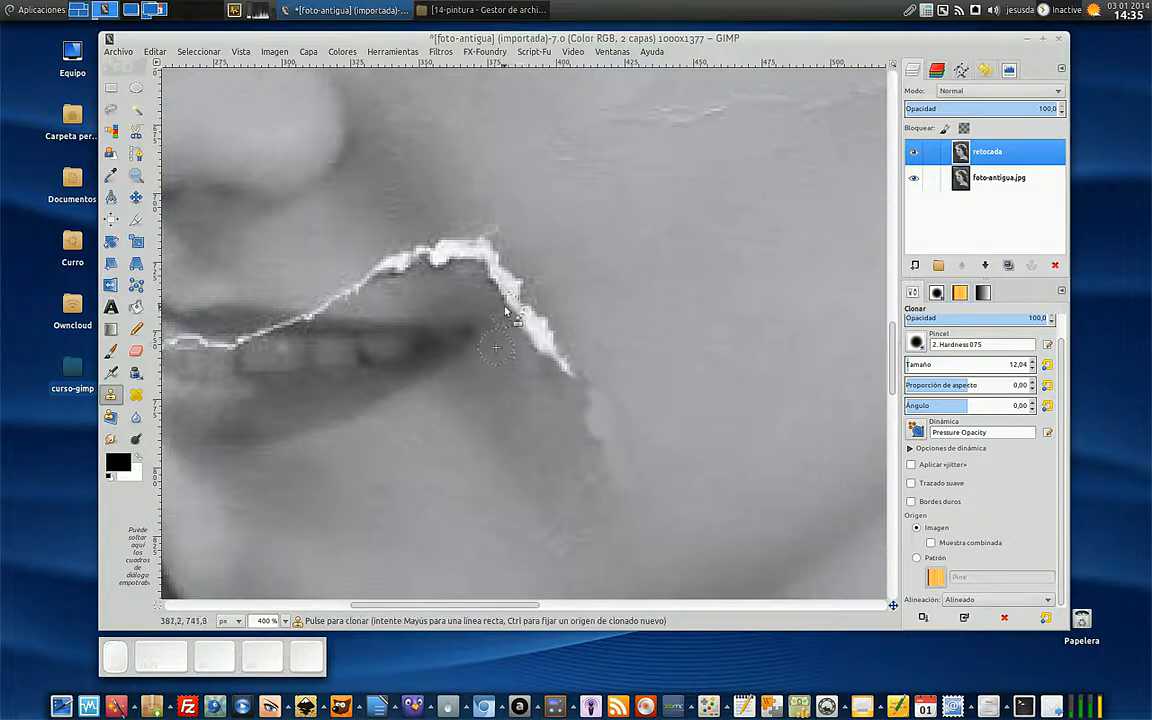
ctrl+click(508, 370)
mouse_move(509, 321)
mouse_down()
mouse_move(528, 325)
mouse_move(533, 355)
mouse_up()
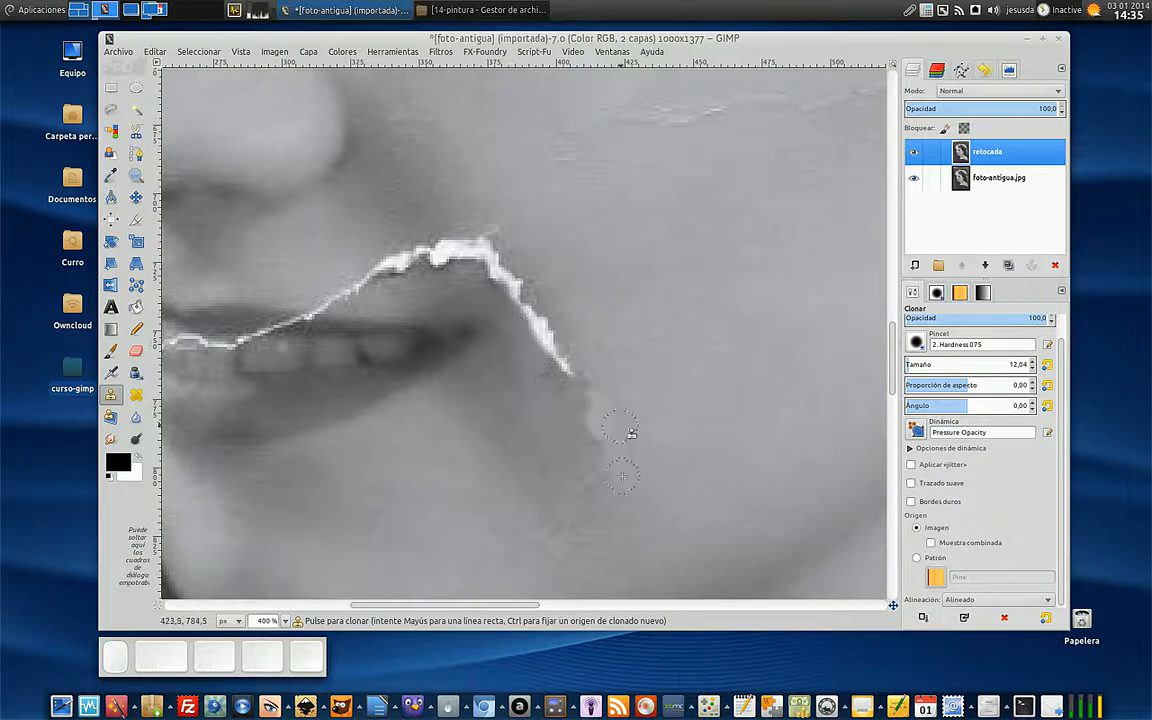
- Clone shaded skin over the remaining marks below the crack's repaired end, undoing the last stray dab
mouse_move(583, 427)
mouse_down()
mouse_move(598, 438)
mouse_move(587, 490)
mouse_up()
ctrl+click(534, 493)
mouse_move(545, 536)
mouse_down()
mouse_move(592, 530)
mouse_move(540, 524)
mouse_move(584, 534)
mouse_move(595, 473)
mouse_move(580, 499)
mouse_up()
ctrl+click(605, 524)
ctrl+click(686, 444)
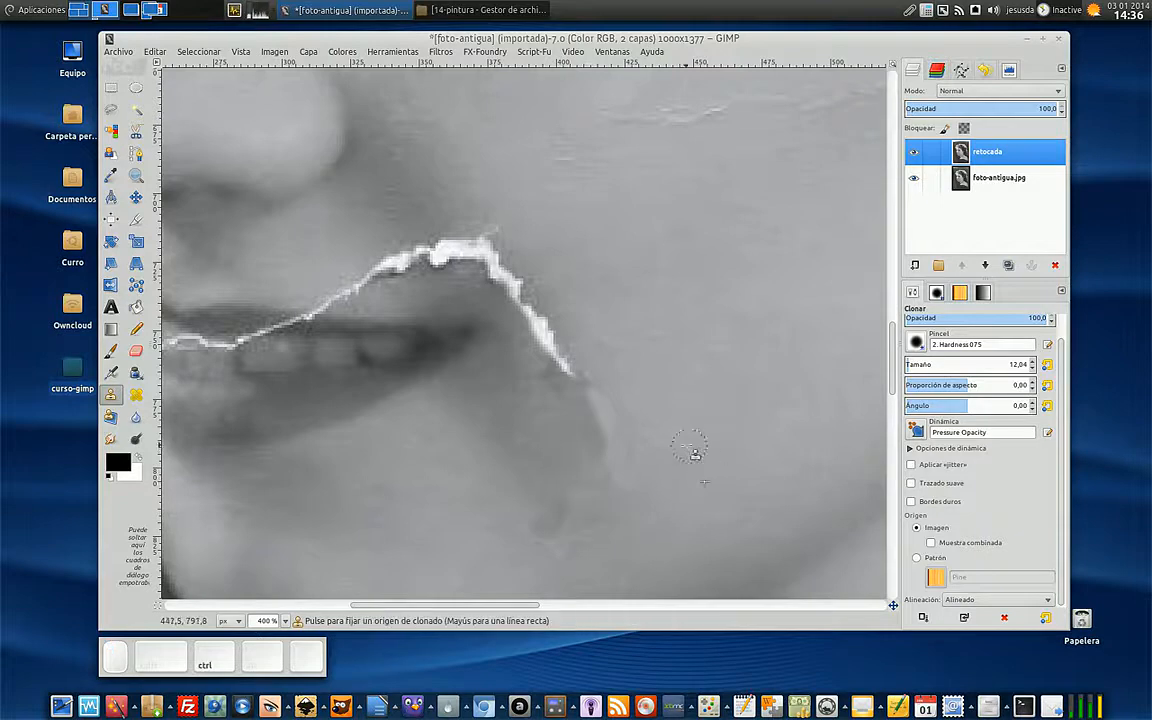
ctrl+click(584, 437)
key(ctrl+z)
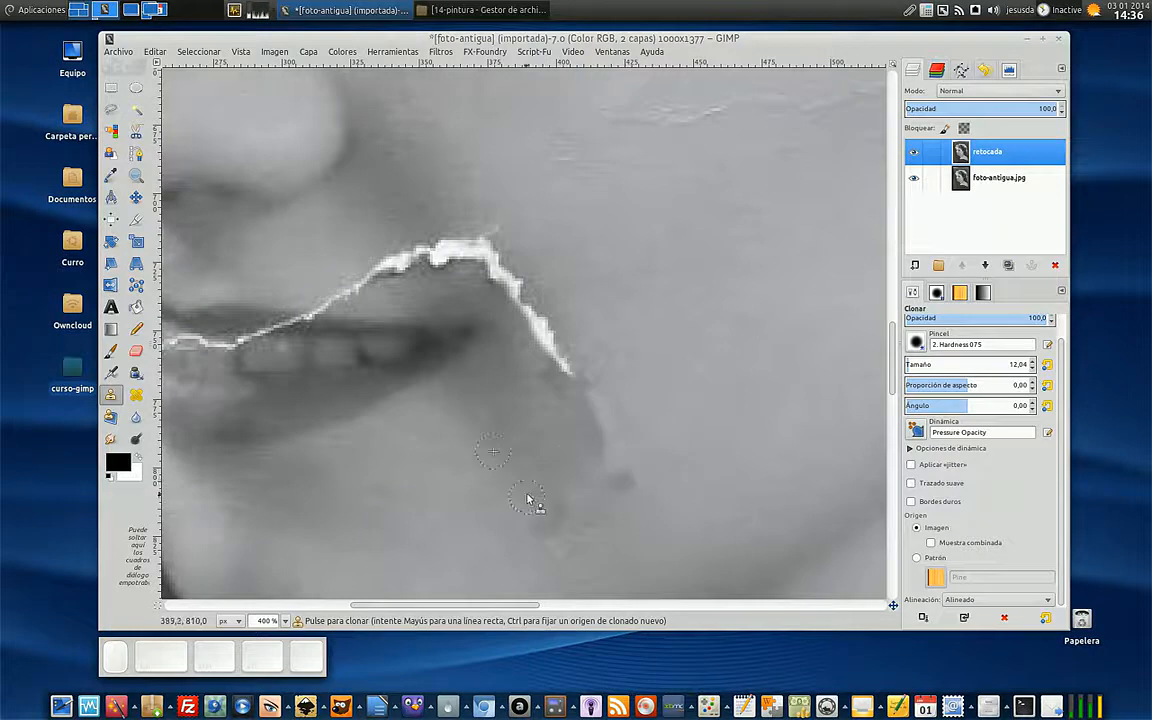
ctrl+click(677, 487)
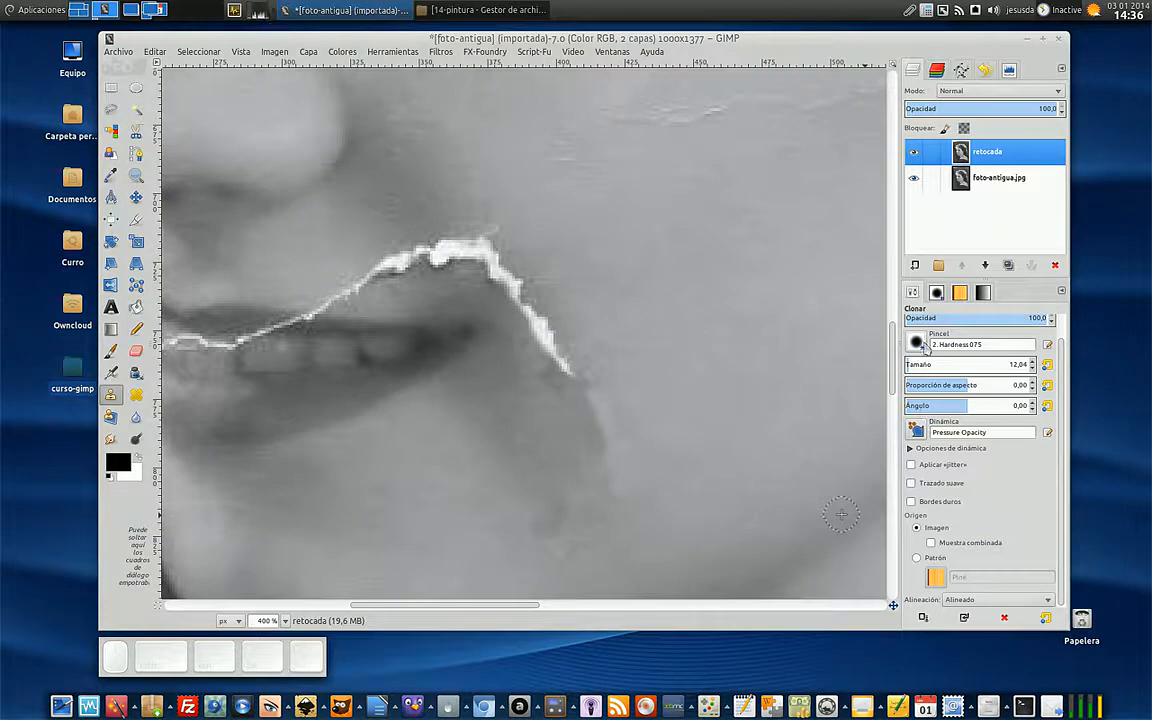
- Set the Clone brush size to 13,04
scroll(1000, 420, up, 1)
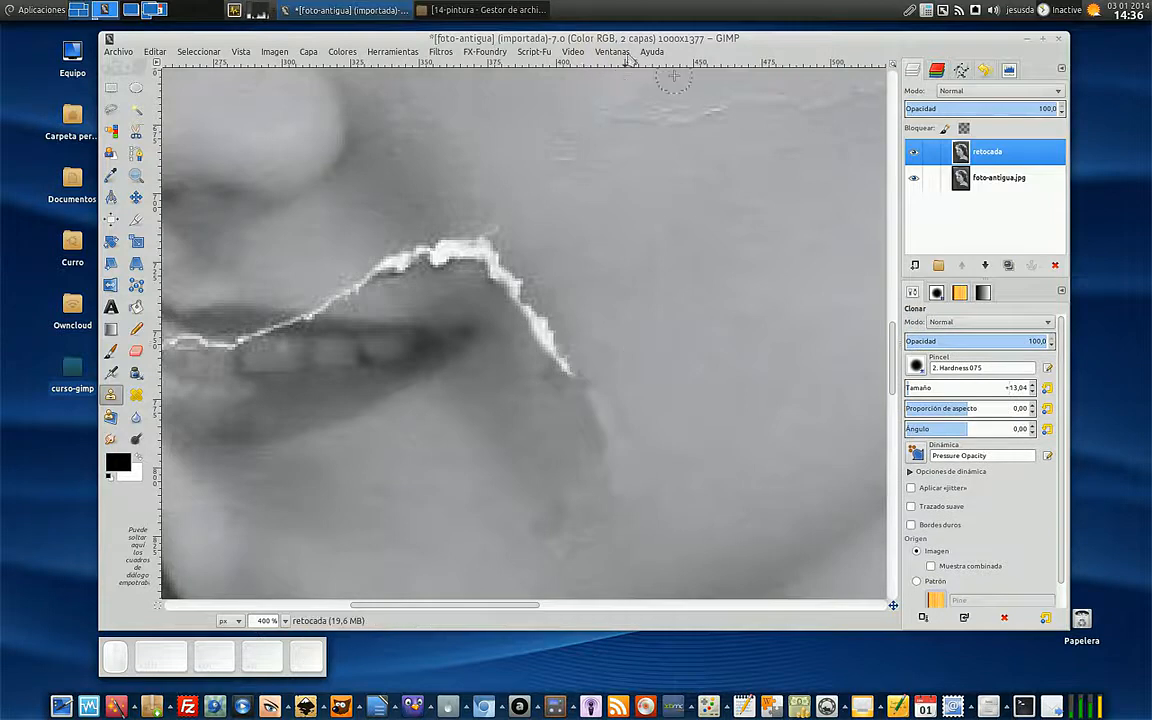
- Try to clone nearby cheek skin over the lower end of the crack beside the mouth, and undo the strokes
ctrl+click(605, 345)
click(575, 367)
key(ctrl)
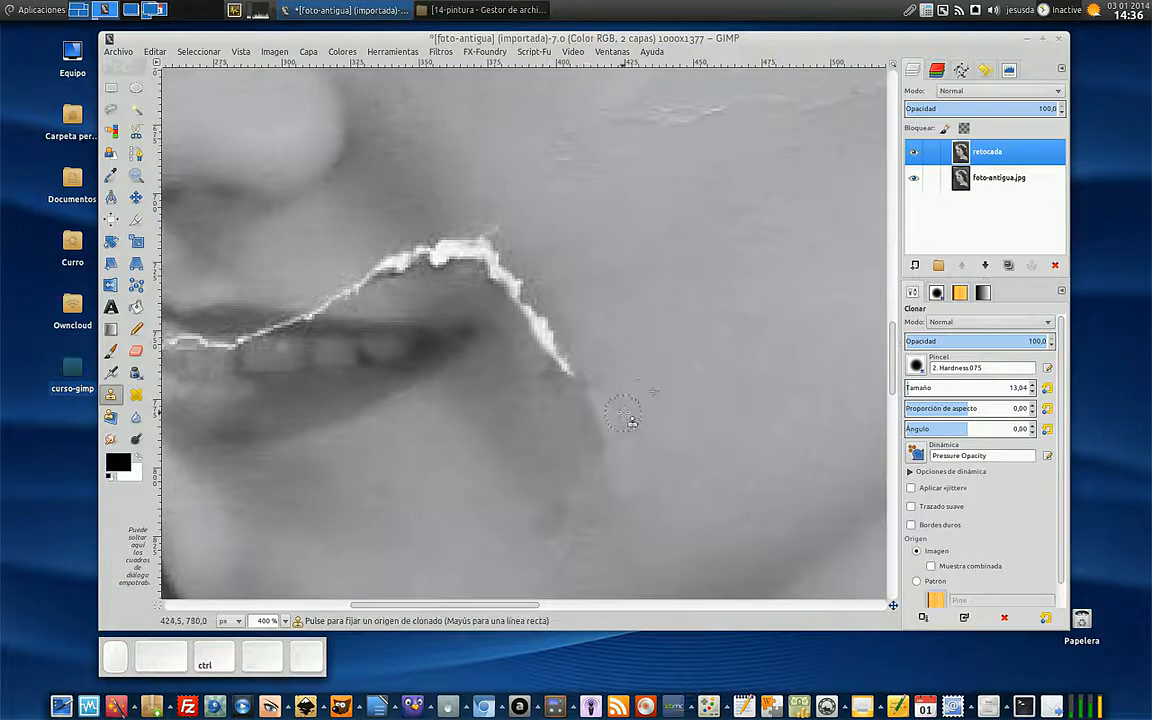
ctrl+click(592, 341)
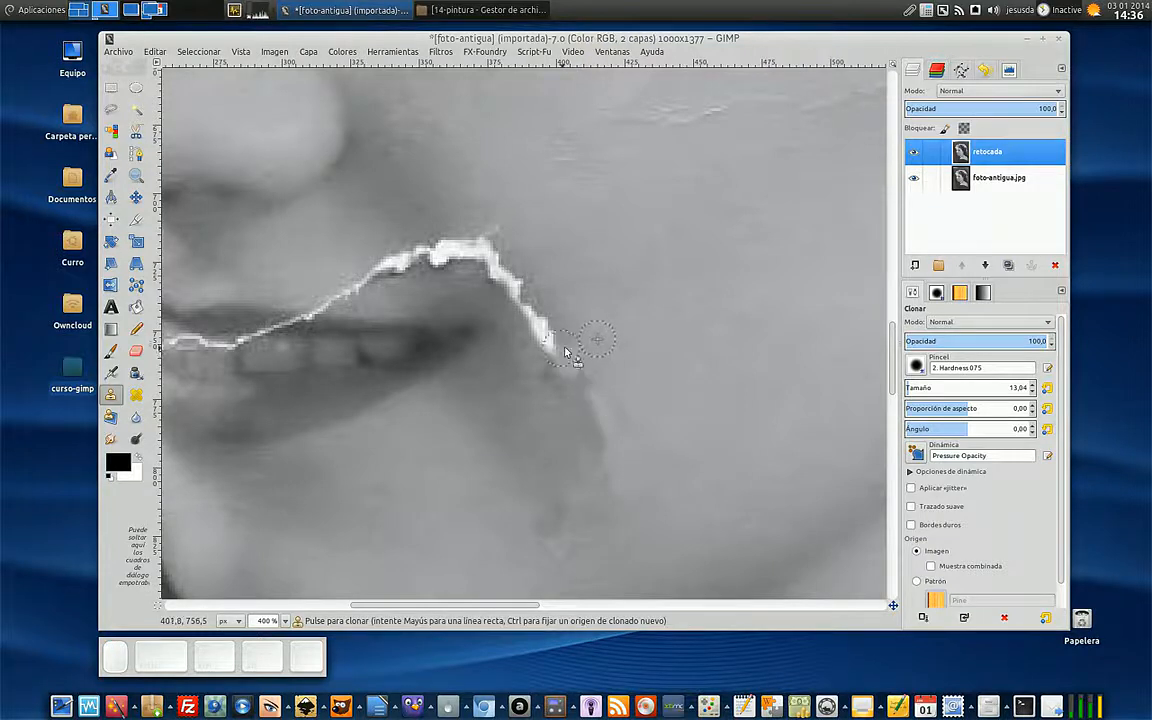
ctrl+click(578, 318)
drag(554, 346, 543, 340)
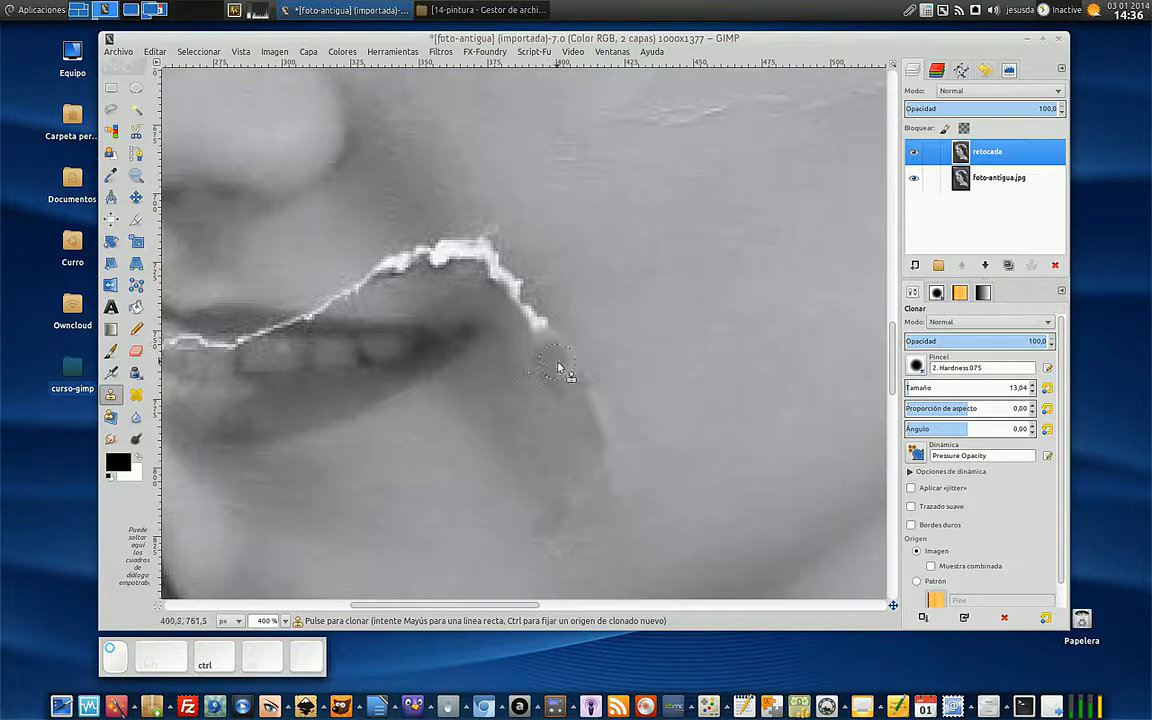
scroll(712, 462, down, 4)
key(ctrl)
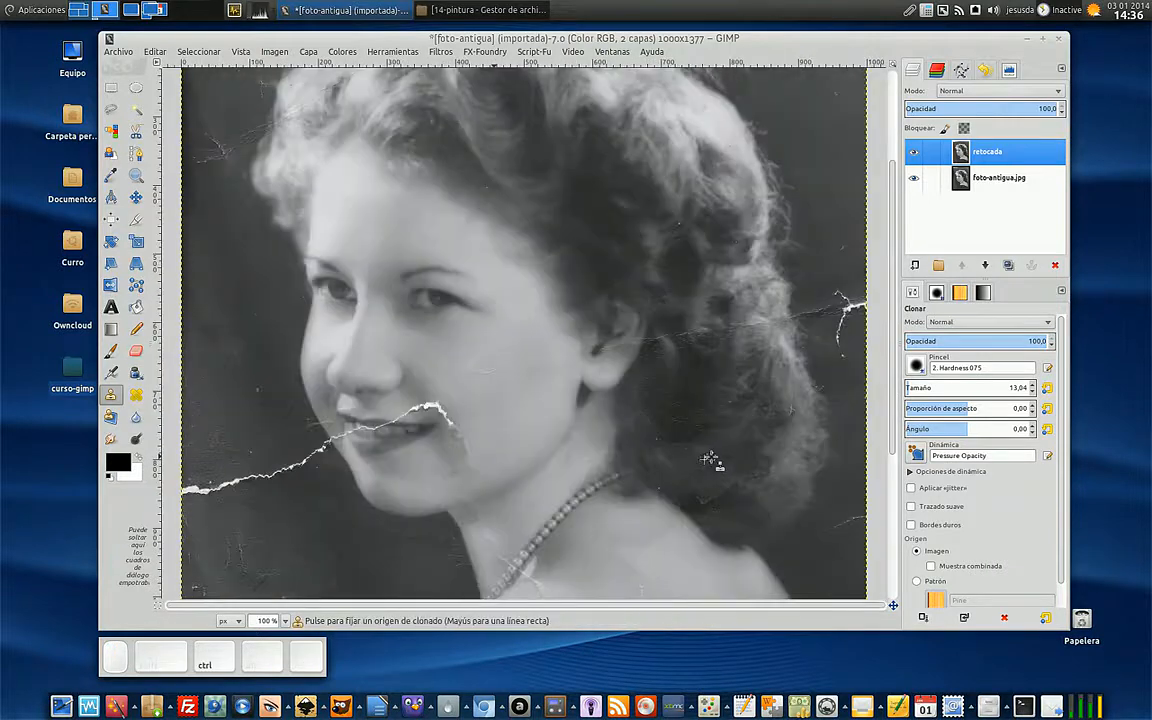
ctrl+click(555, 483)
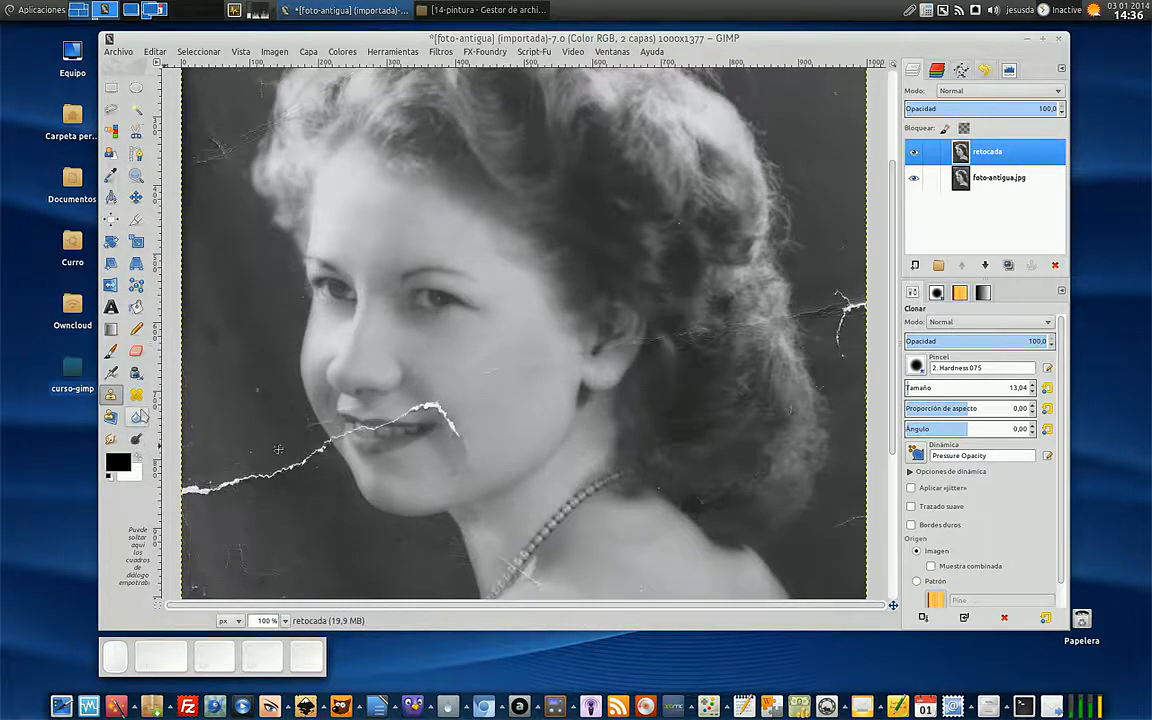
- Switch to the Heal tool and heal the crack's descending end beside the mouth with cheek skin sampled next to it
click(135, 395)
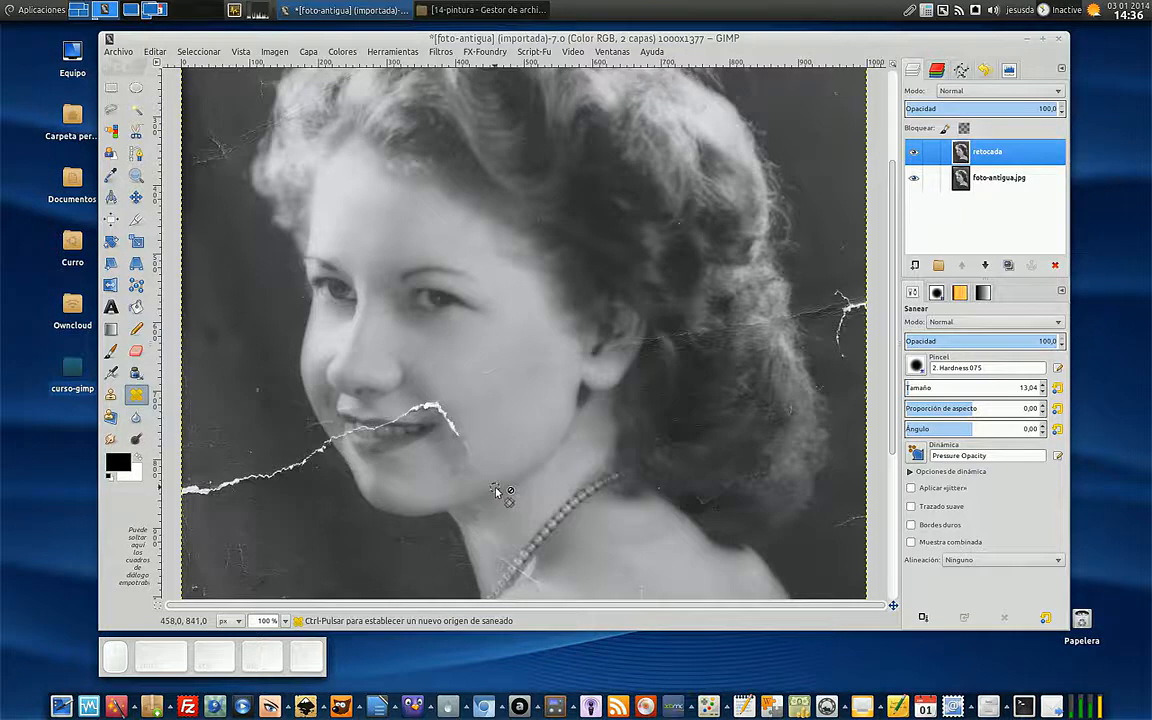
scroll(499, 490, up, 1)
scroll(499, 492, up, 3)
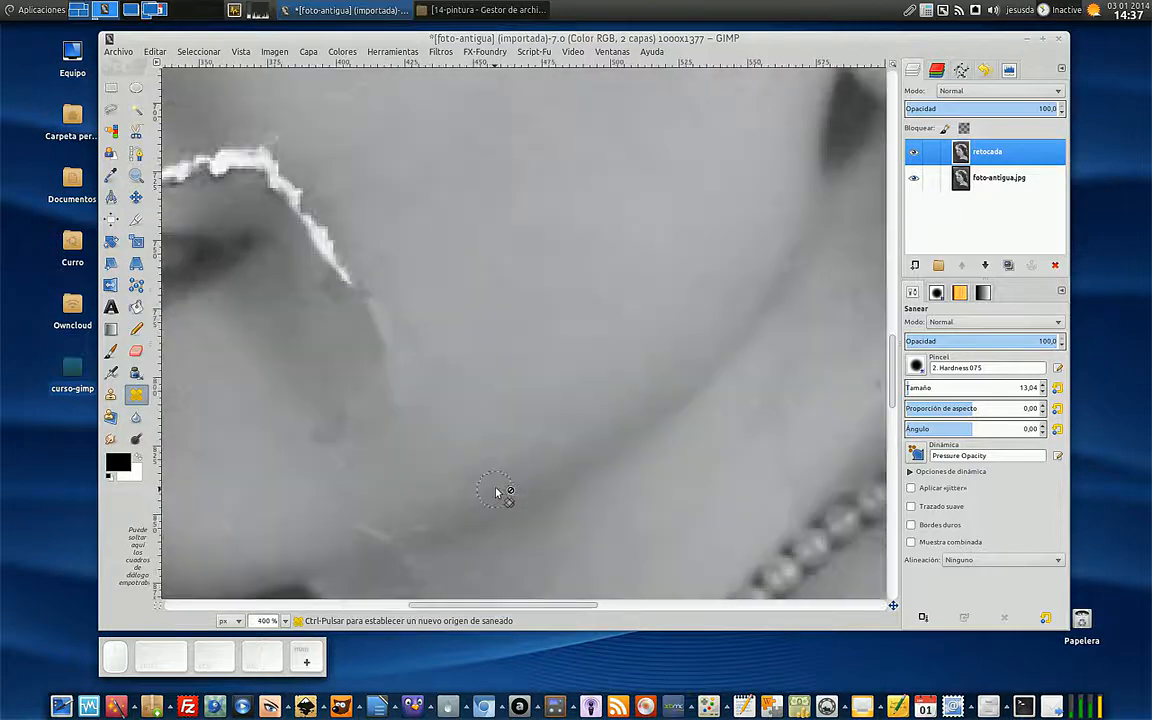
drag(571, 606, 503, 611)
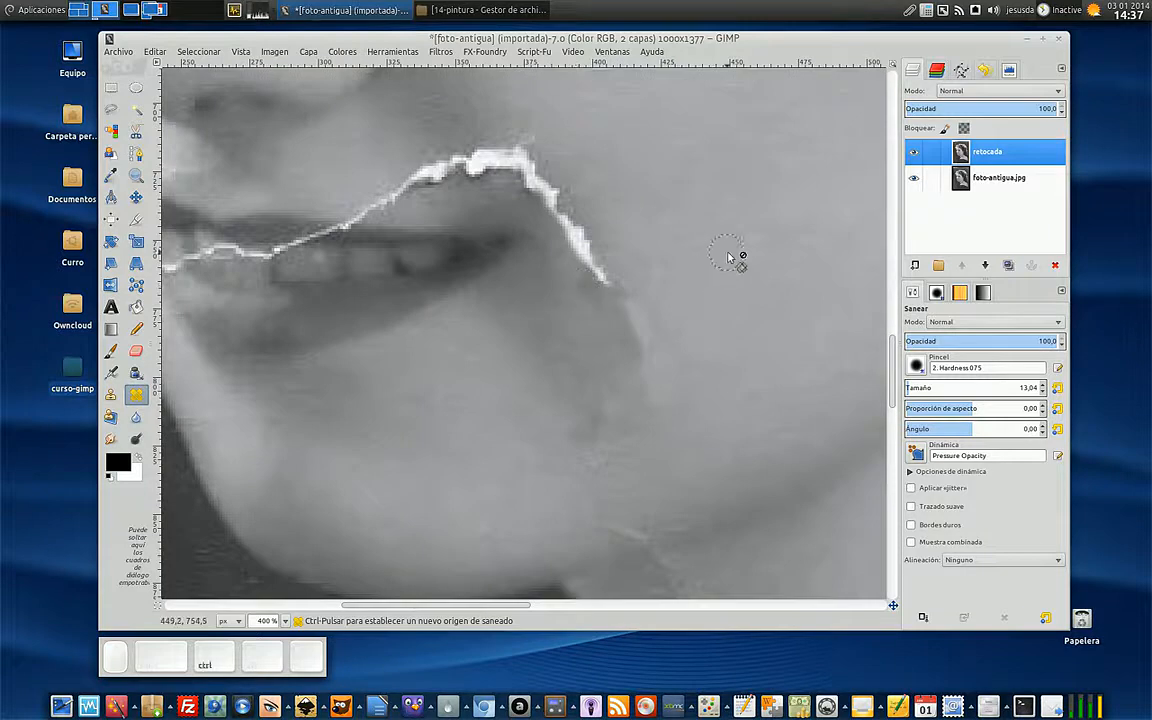
ctrl+click(692, 266)
drag(601, 276, 576, 238)
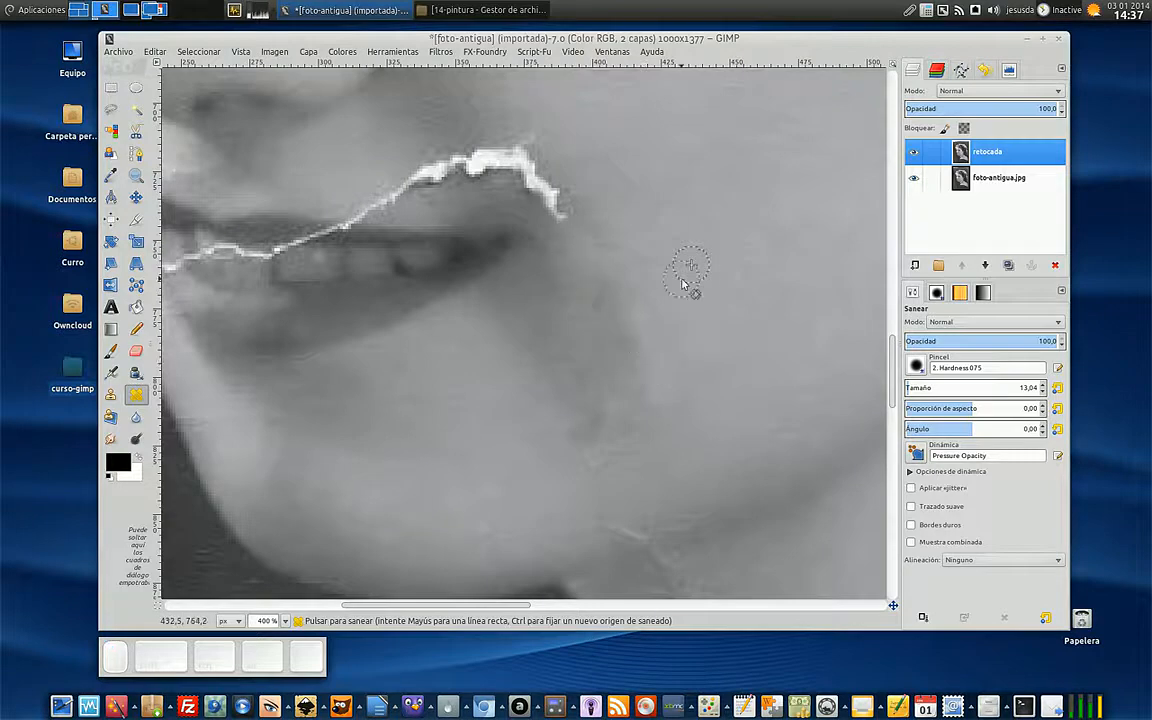
- Resample the cheek skin higher up and heal the remaining descending part of the crack up to its bend
scroll(681, 303, up, 5)
scroll(671, 373, down, 3)
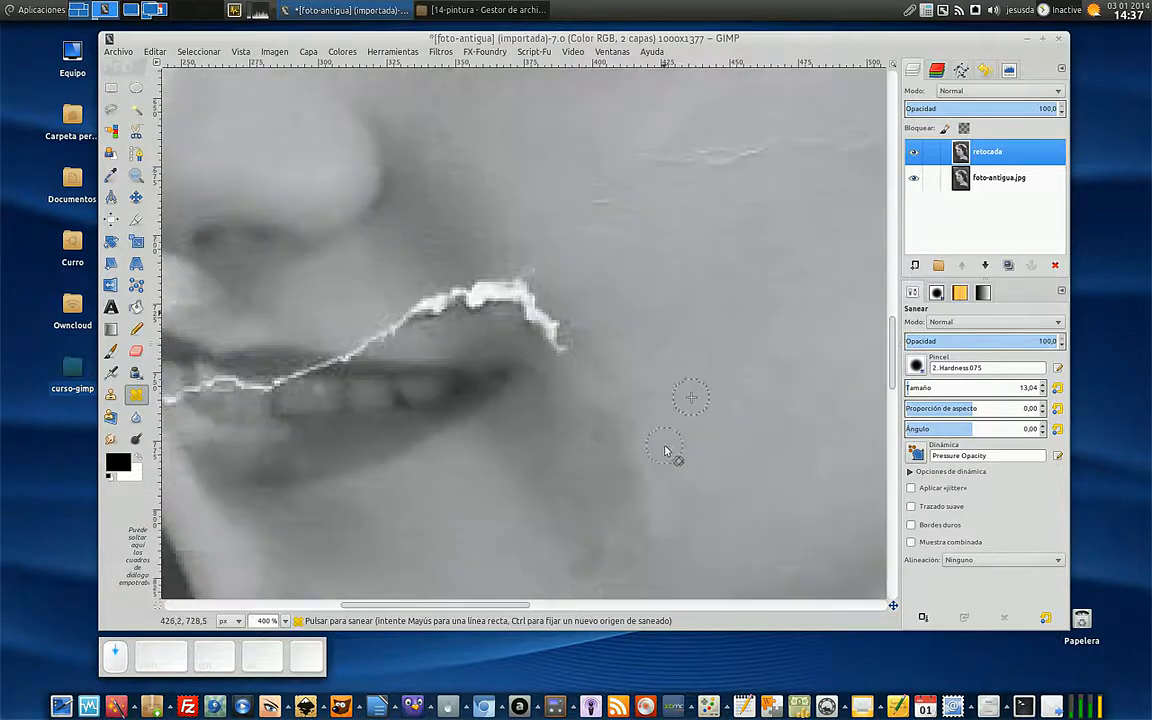
ctrl+click(663, 290)
click(562, 346)
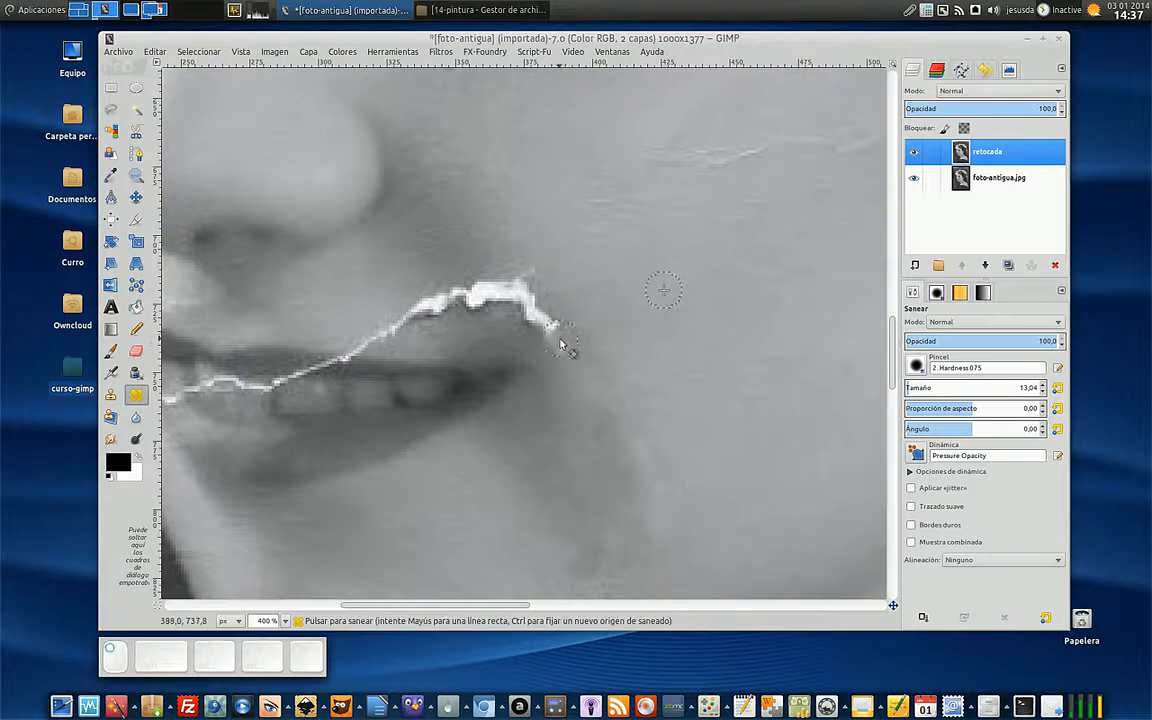
click(539, 326)
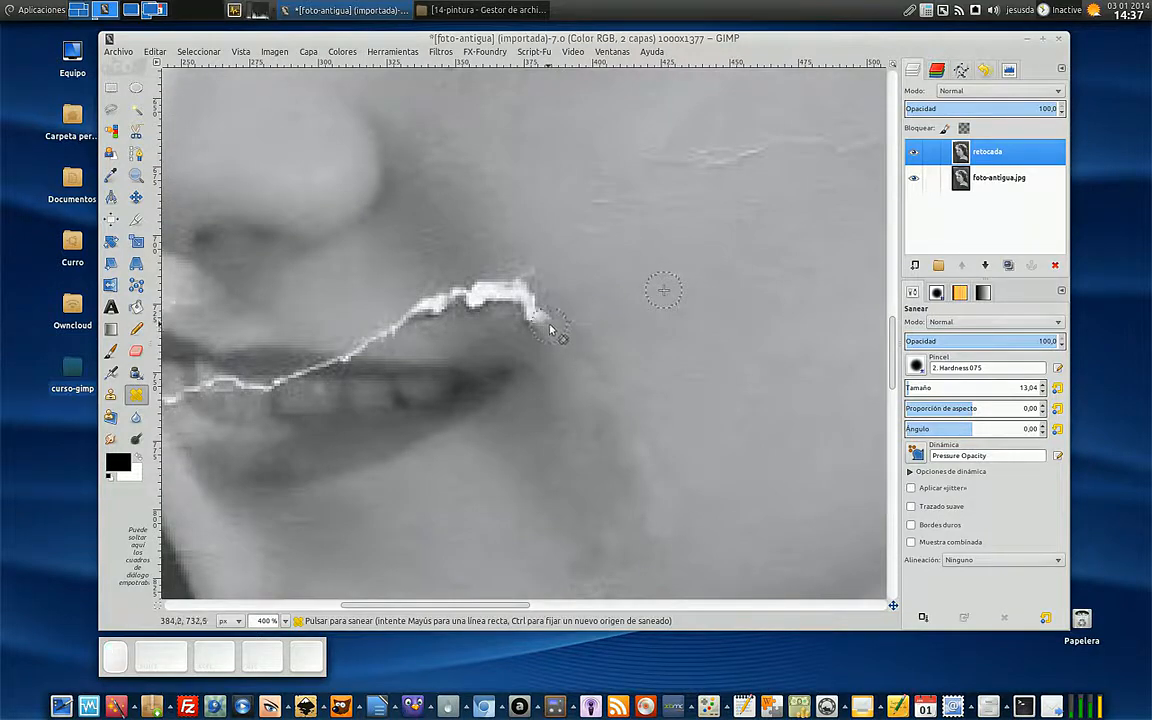
drag(536, 317, 540, 312)
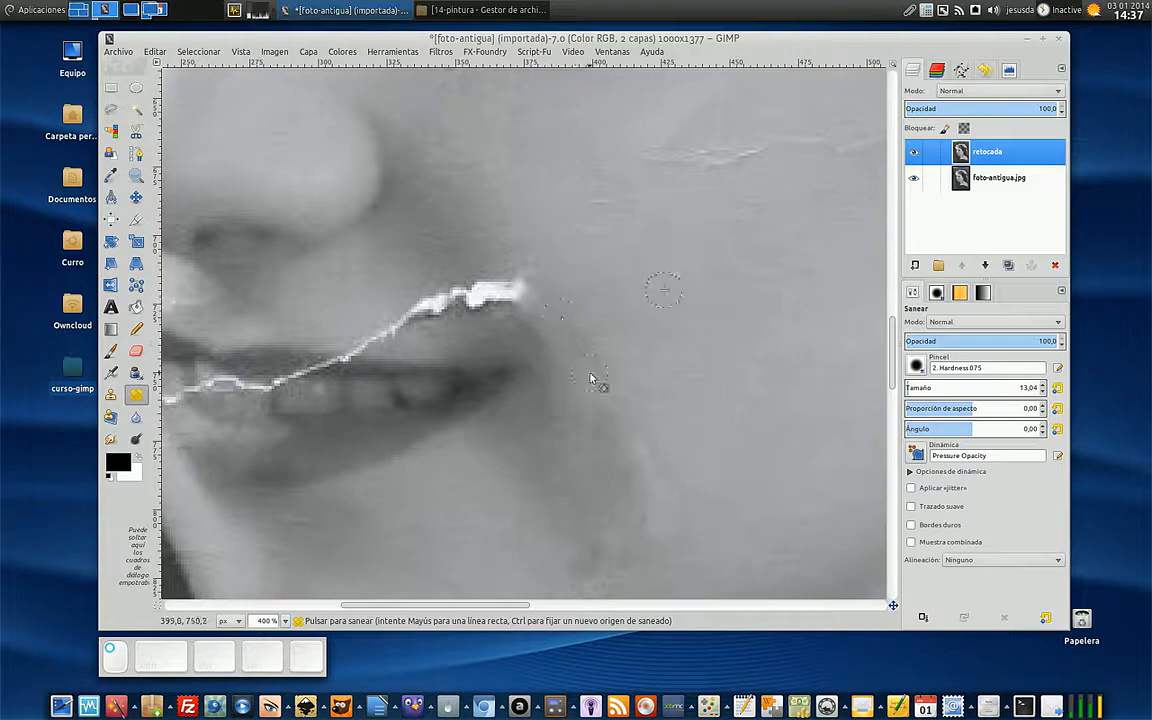
- Sample the skin above the mouth corner and heal the cheek-side end of the crack over the lip
key(ctrl)
ctrl+click(511, 336)
ctrl+click(611, 299)
click(520, 304)
ctrl+click(540, 224)
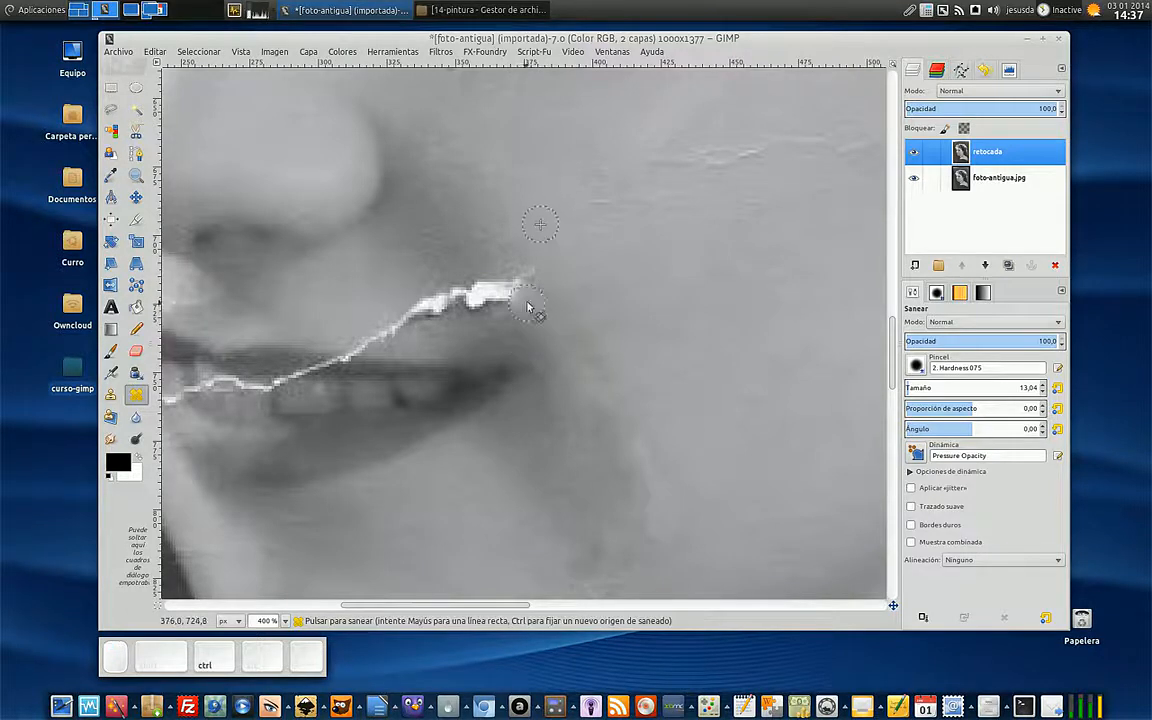
click(531, 289)
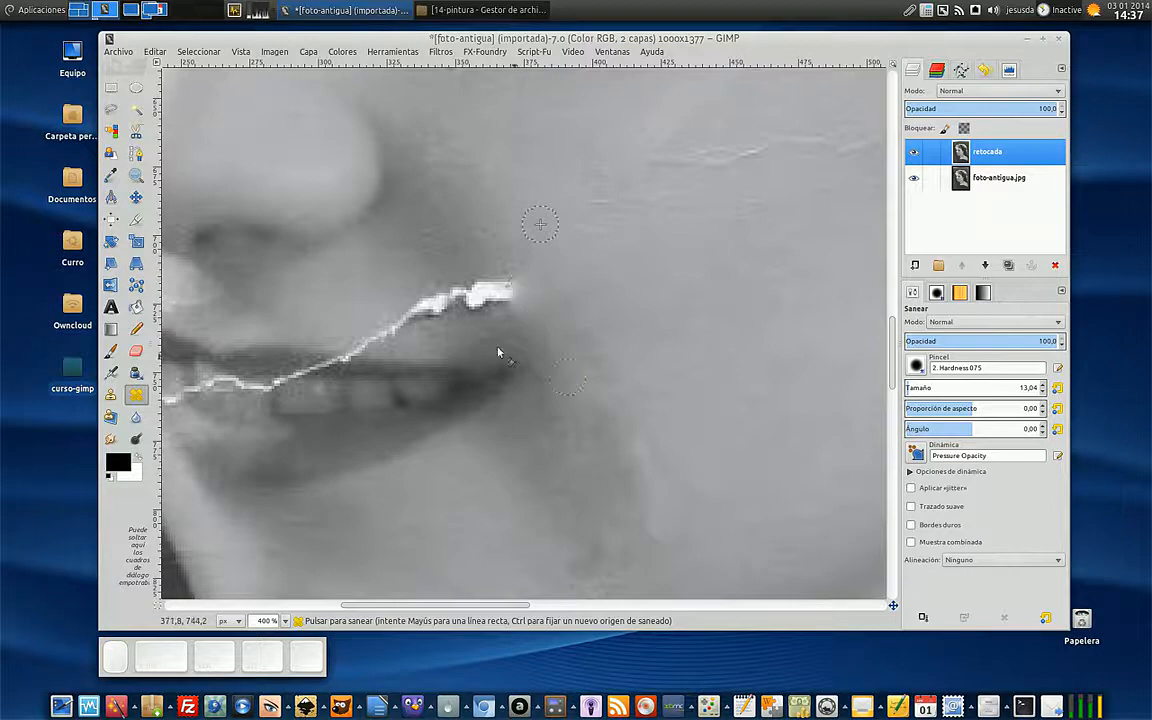
- Sample the skin between nose and cheek and heal the thick white section of the crack above the upper lip
ctrl+click(472, 222)
click(471, 283)
click(493, 283)
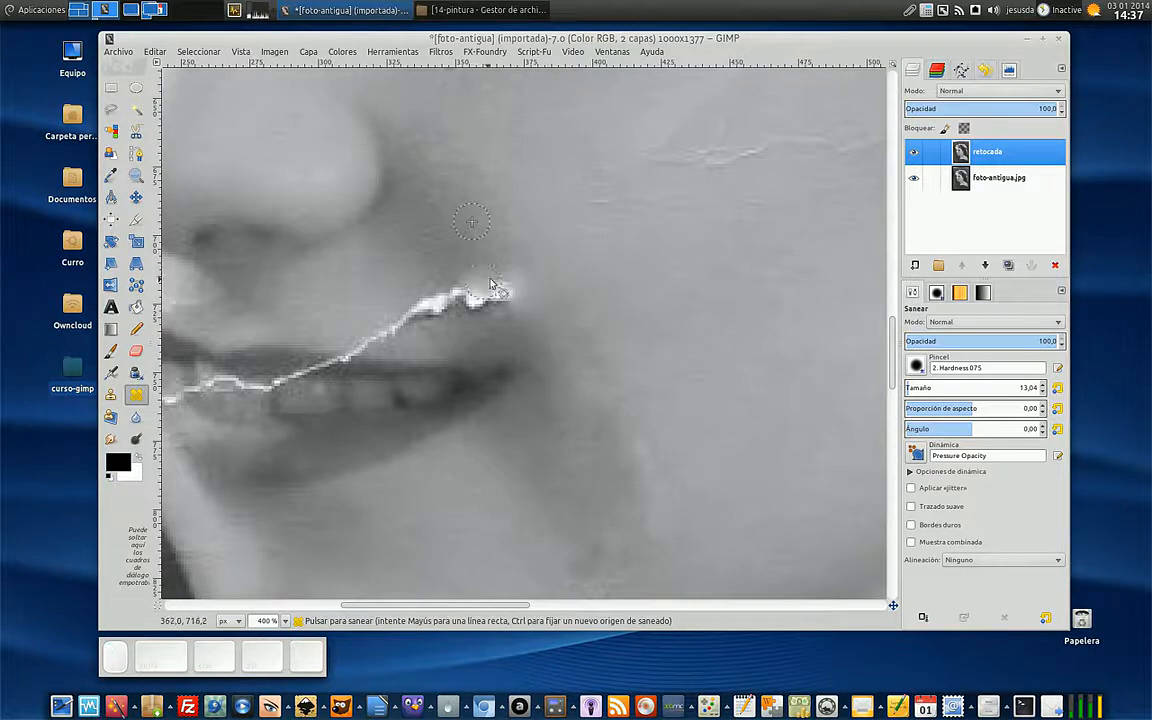
scroll(540, 320, up, 3)
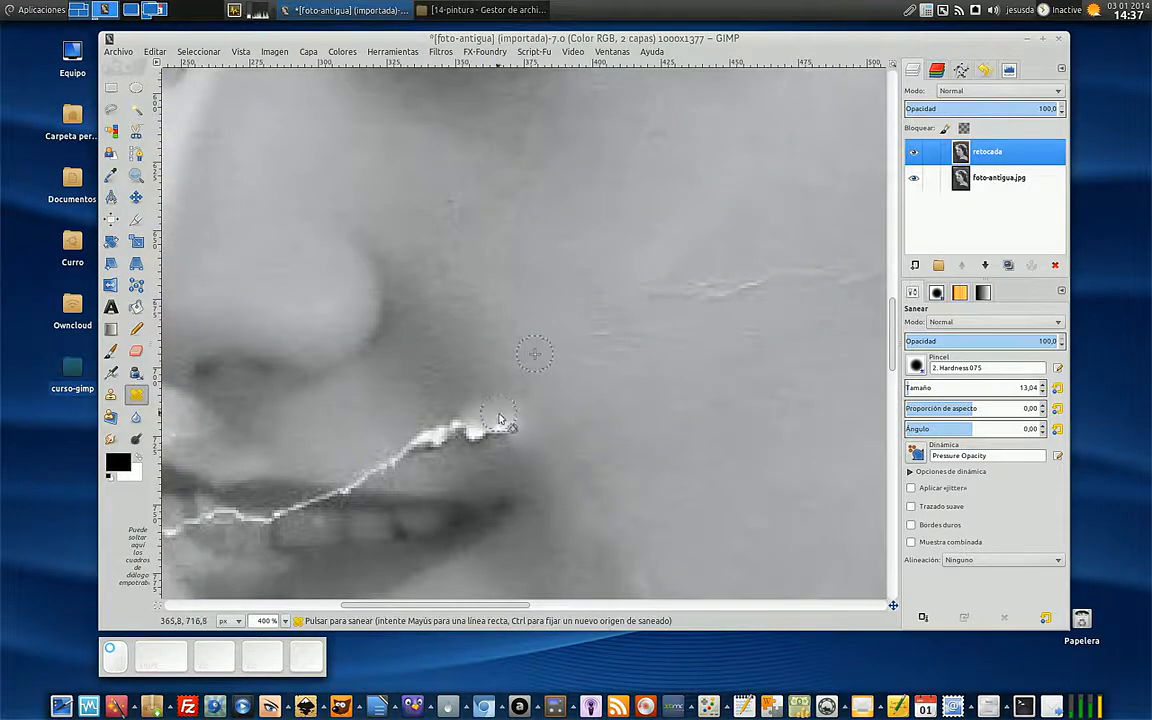
ctrl+click(508, 370)
mouse_move(498, 422)
mouse_down()
mouse_move(494, 442)
mouse_move(467, 432)
mouse_move(406, 454)
mouse_up()
ctrl+click(512, 421)
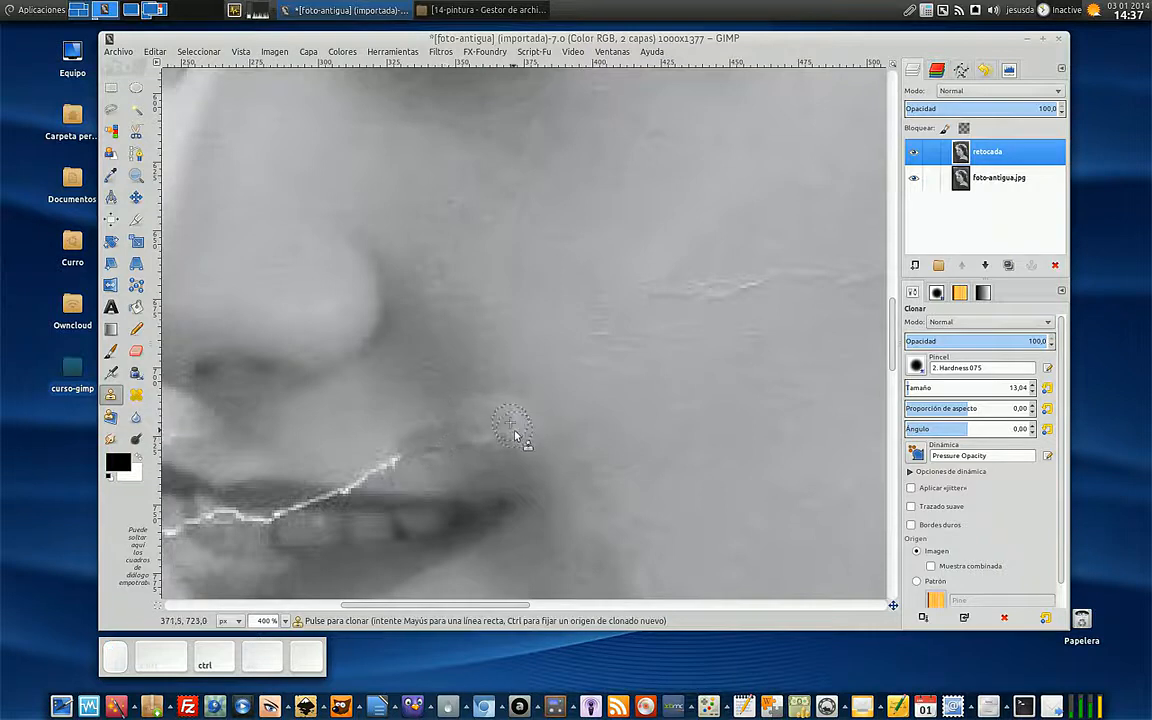
- Heal the light blotch left above the mouth corner with cheek skin sampled beside it
ctrl+click(585, 404)
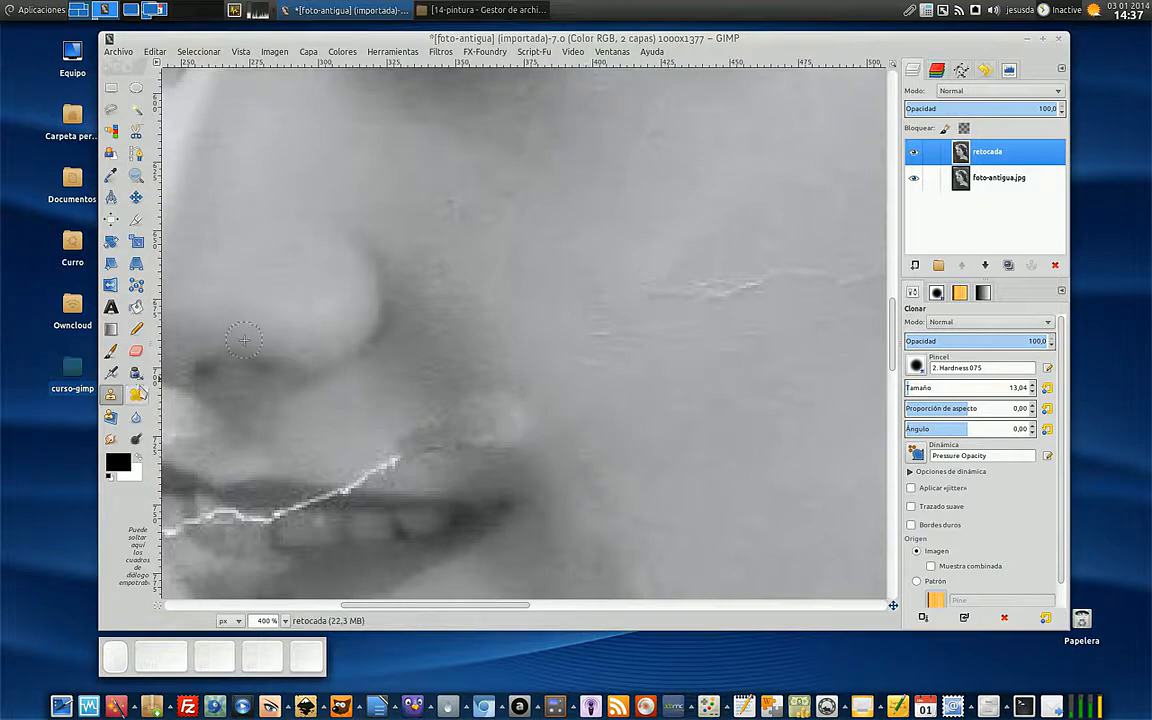
key(h)
ctrl+click(542, 383)
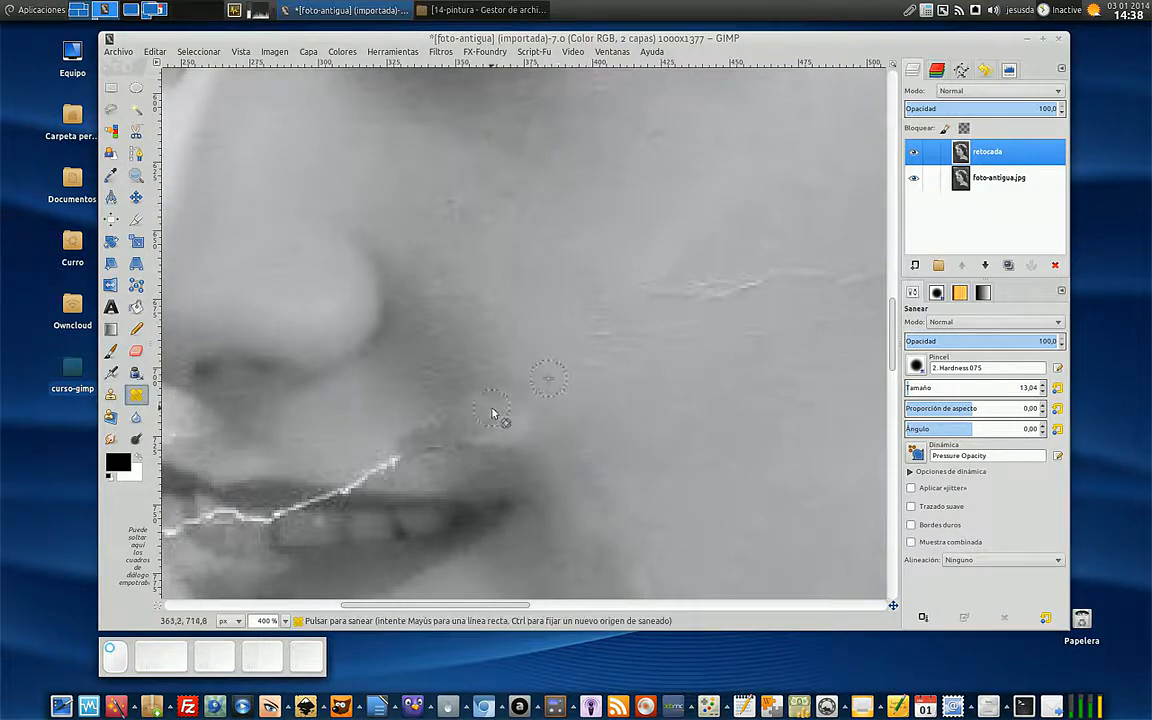
drag(524, 436, 499, 445)
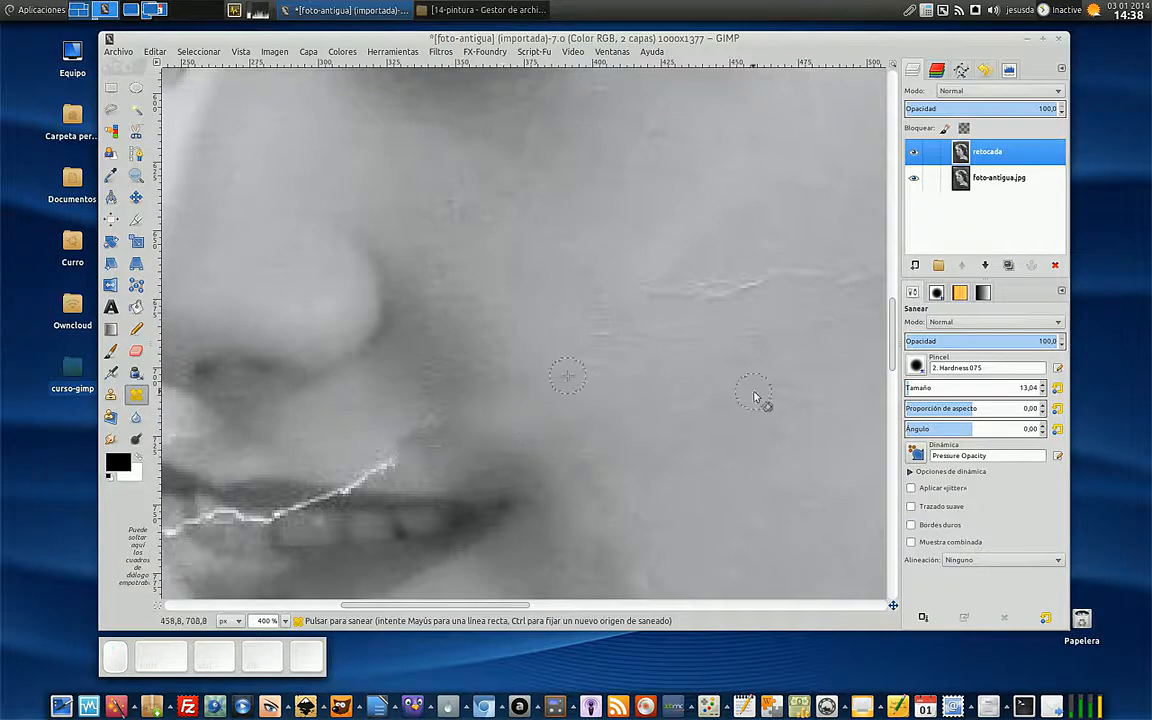
- Compare the retouched layer with the original across the whole portrait, and inspect the mouth, neck and shoulder up close
key(KP_Subtract)
key(KP_Subtract)
key(KP_Subtract)
key(KP_Subtract)
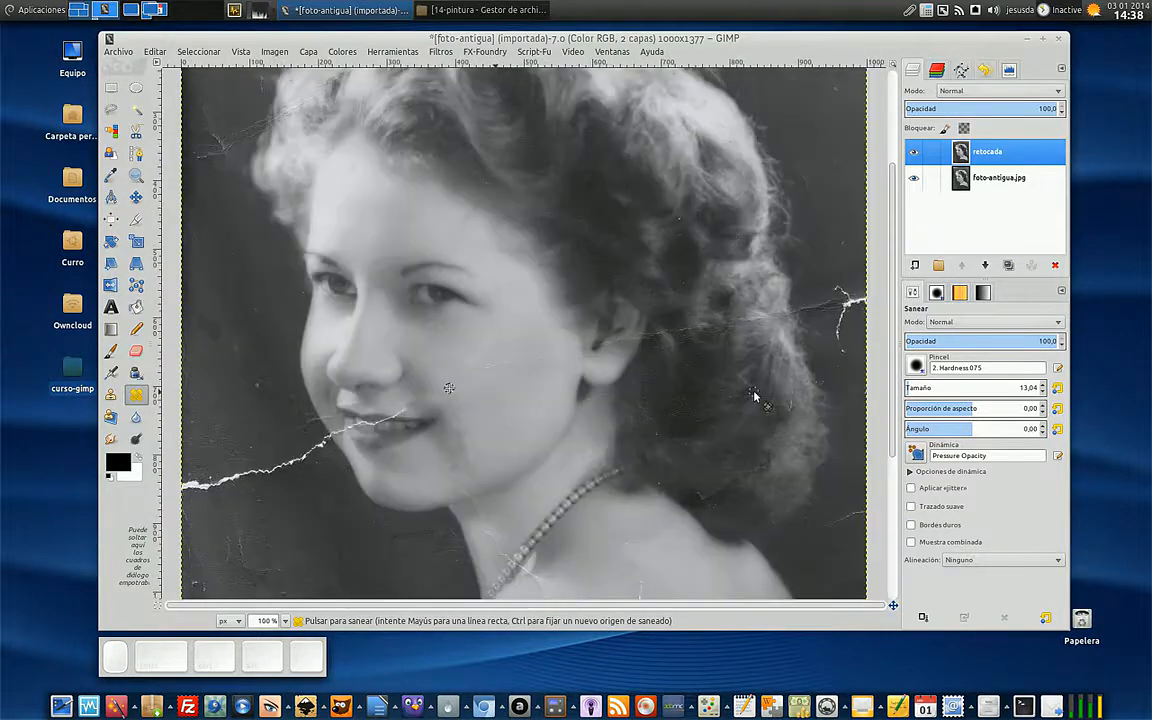
key(KP_Subtract)
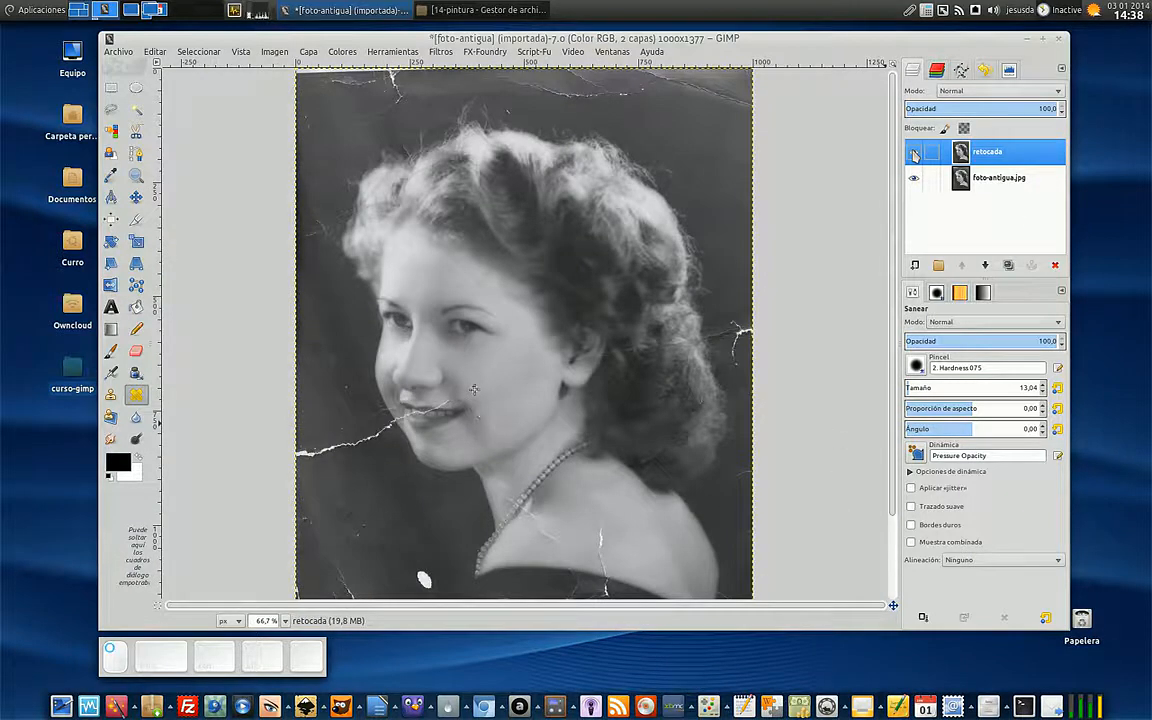
key(KP_Add)
key(KP_Add)
key(KP_Add)
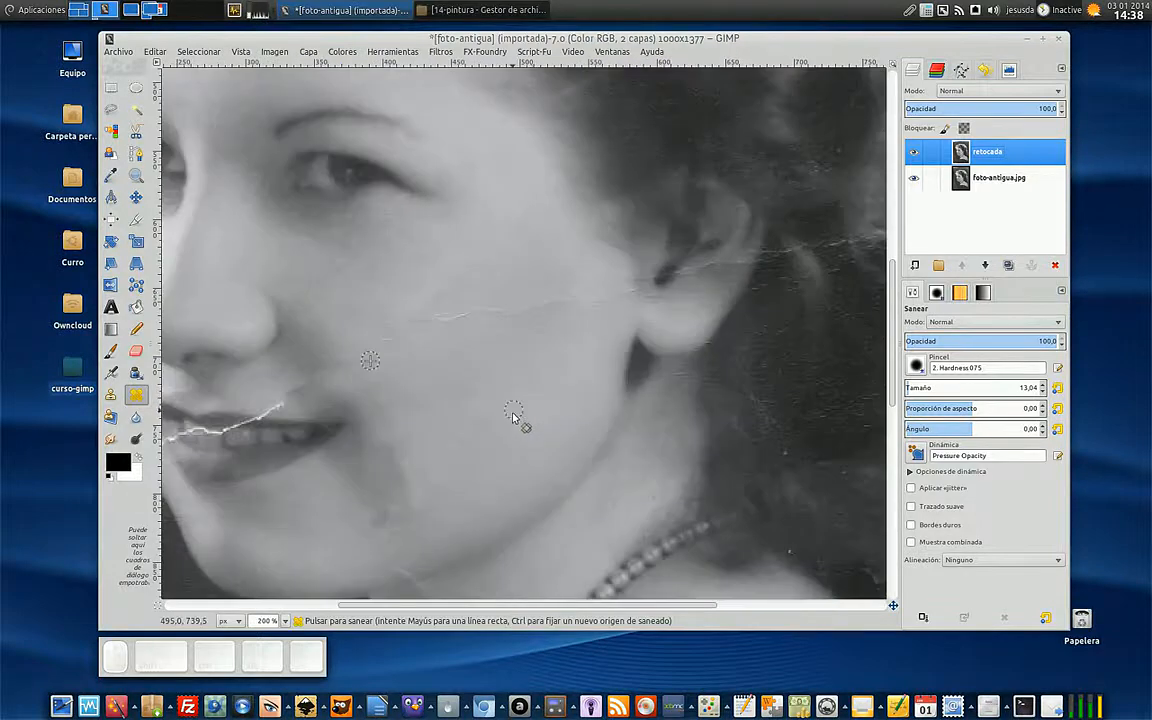
scroll(531, 407, down, 5)
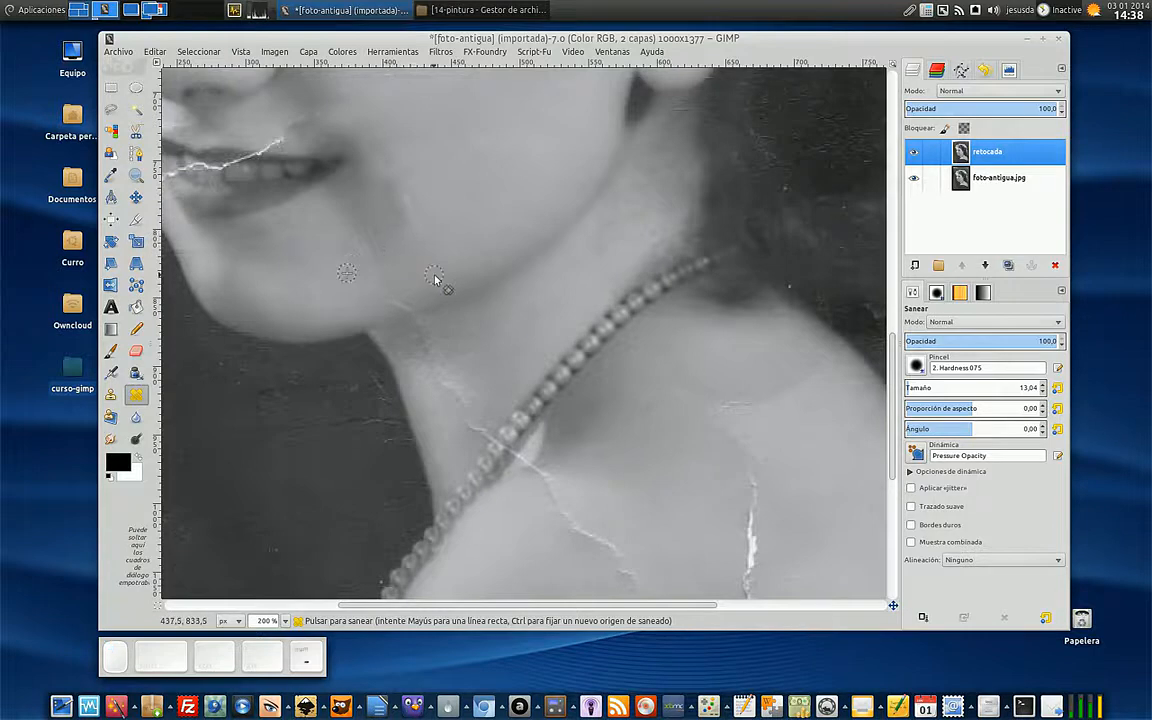
- Resample the lower cheek skin and heal the hard shadow edge below the mouth corner
key(minus)
scroll(434, 280, up, 2)
ctrl+click(441, 346)
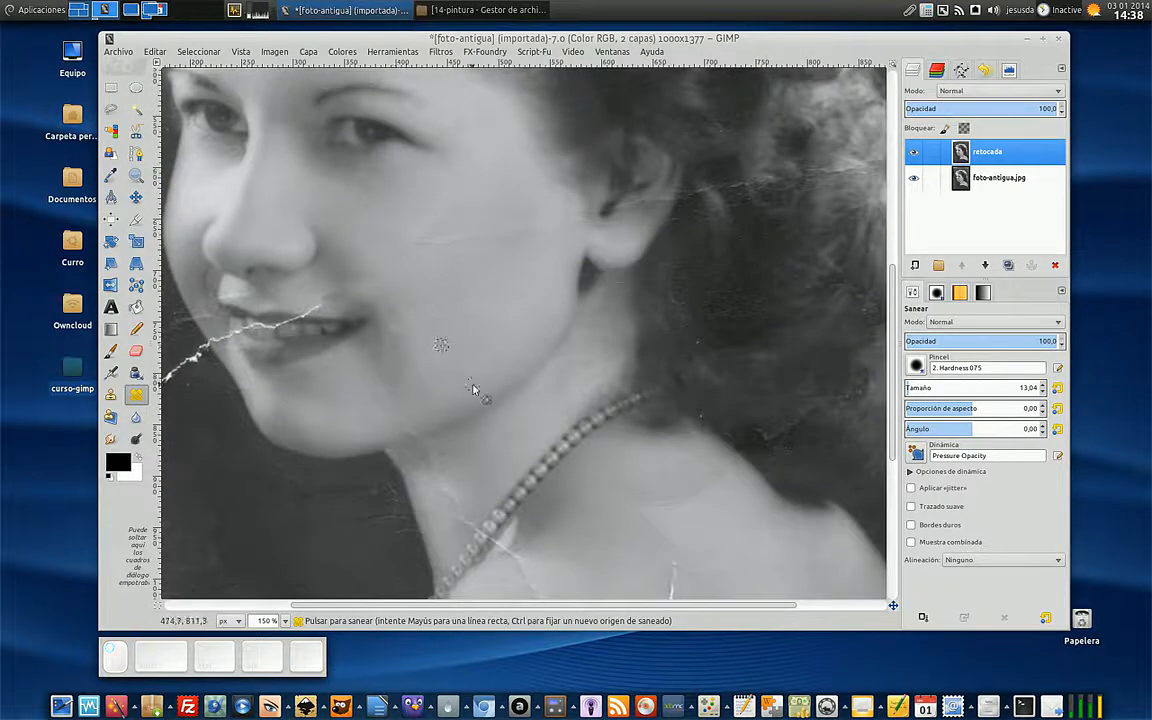
key(1)
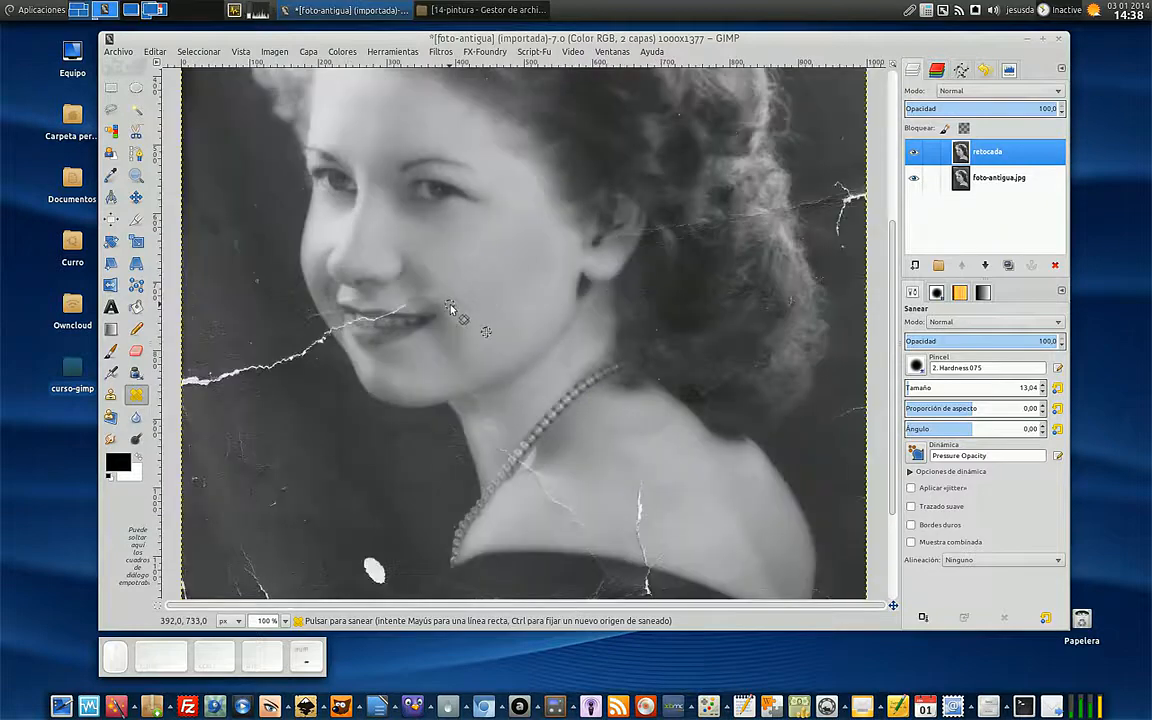
key(ctrl)
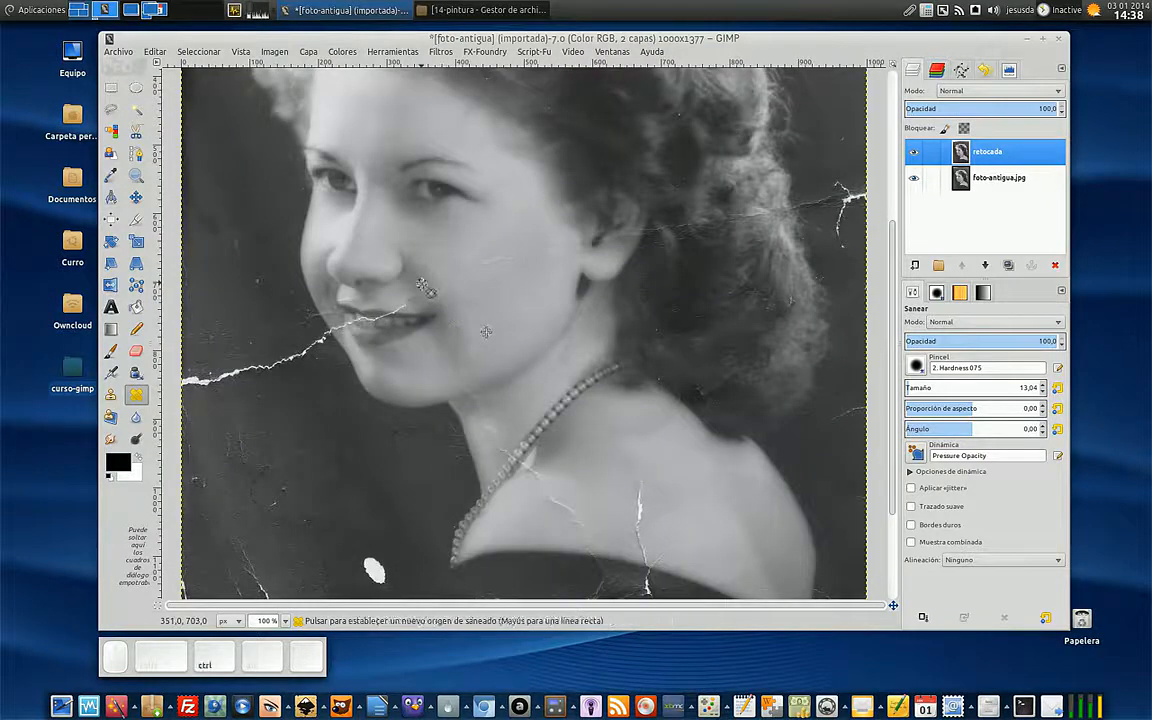
key(ctrl)
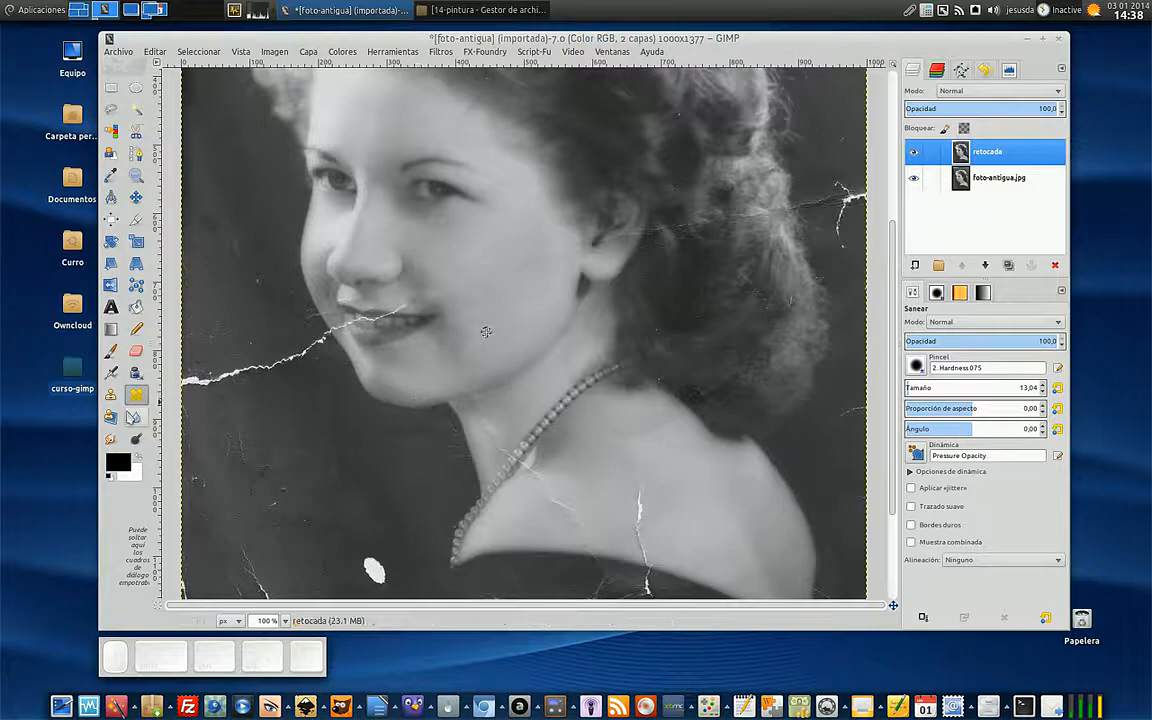
- Switch to the Smudge tool and soften the uneven shading beside and below the mouth corner
click(111, 440)
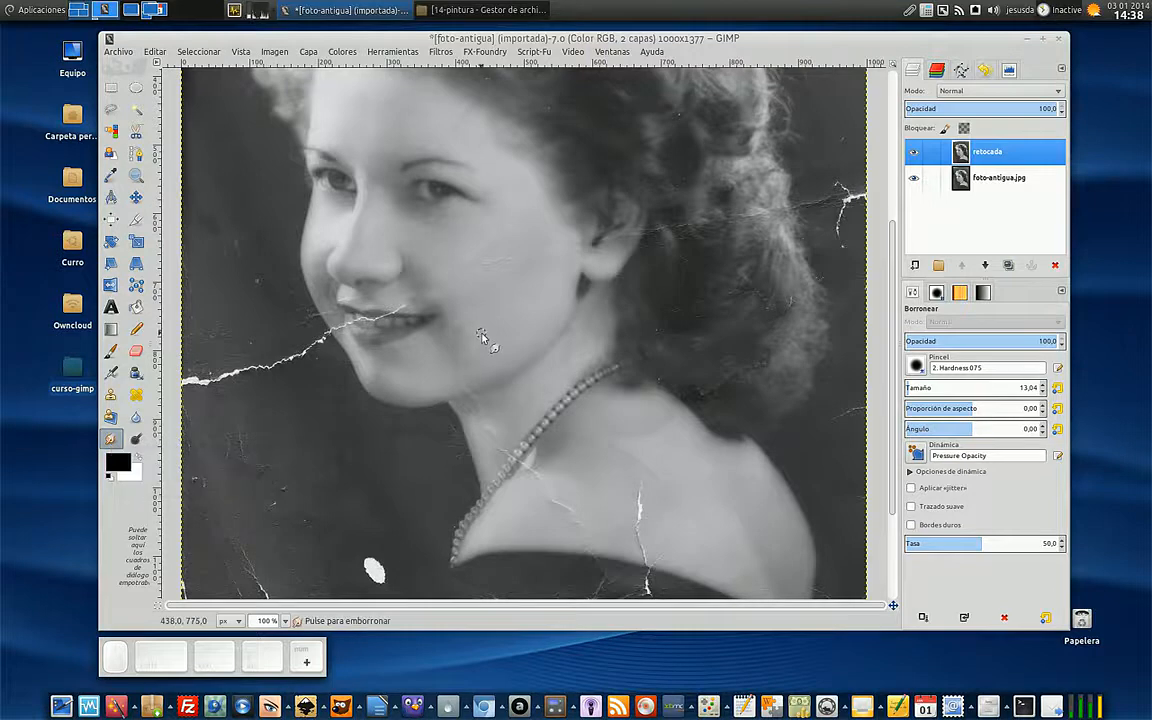
scroll(481, 335, up, 3)
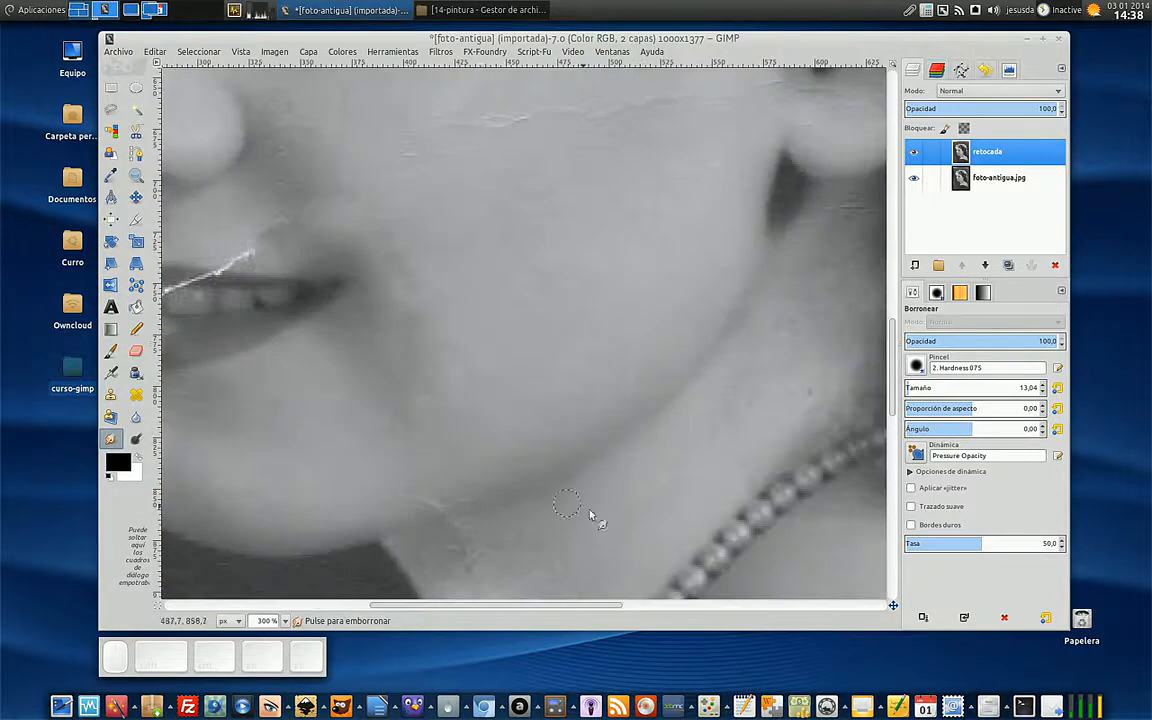
scroll(600, 450, left, 2)
scroll(550, 320, up, 3)
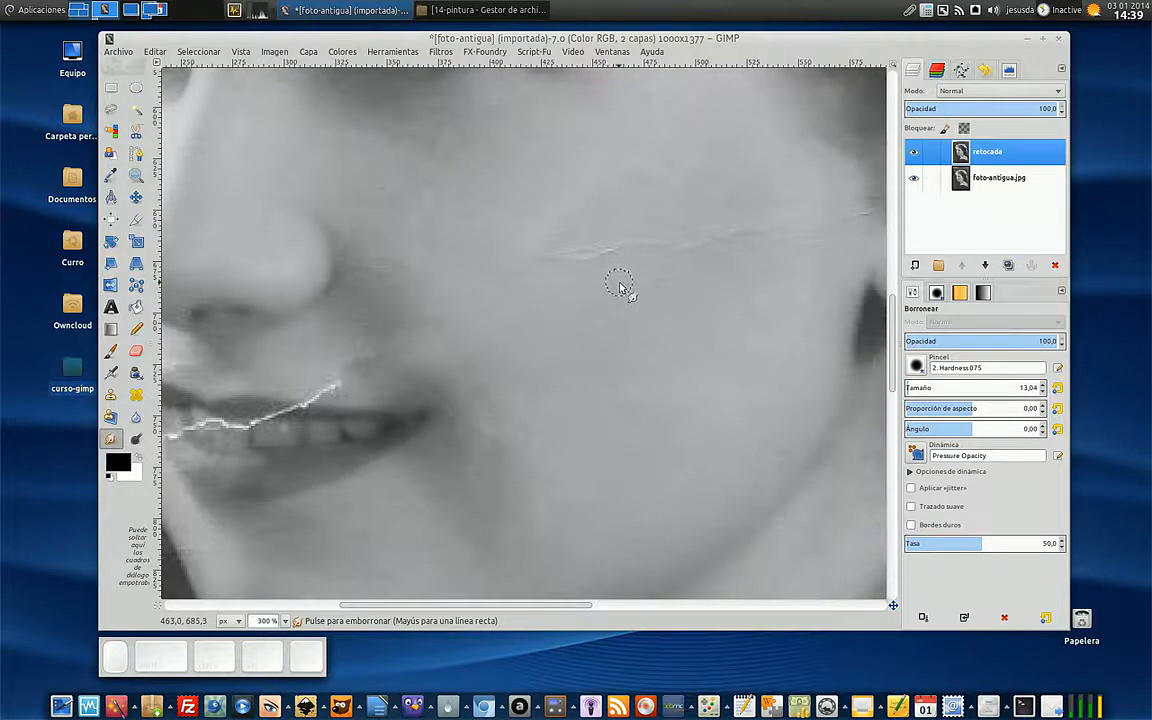
- Smudge away the fine crease running across the cheek toward the ear
scroll(620, 287, up, 5)
scroll(620, 287, down, 2)
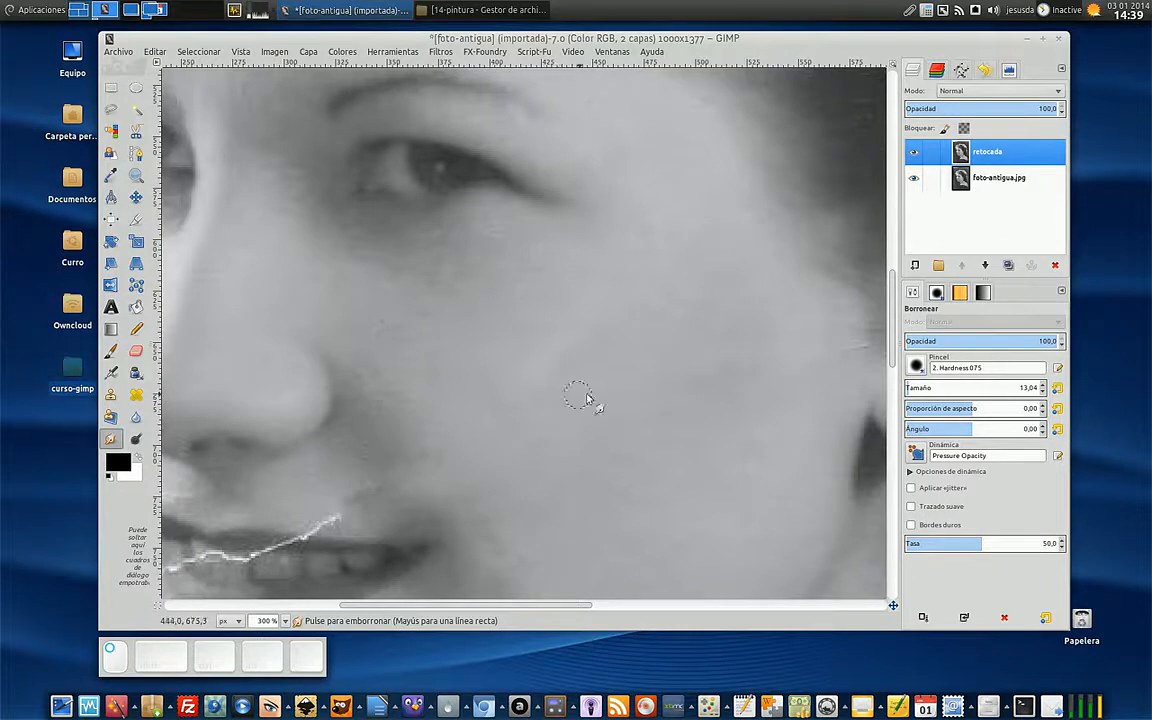
drag(547, 604, 623, 604)
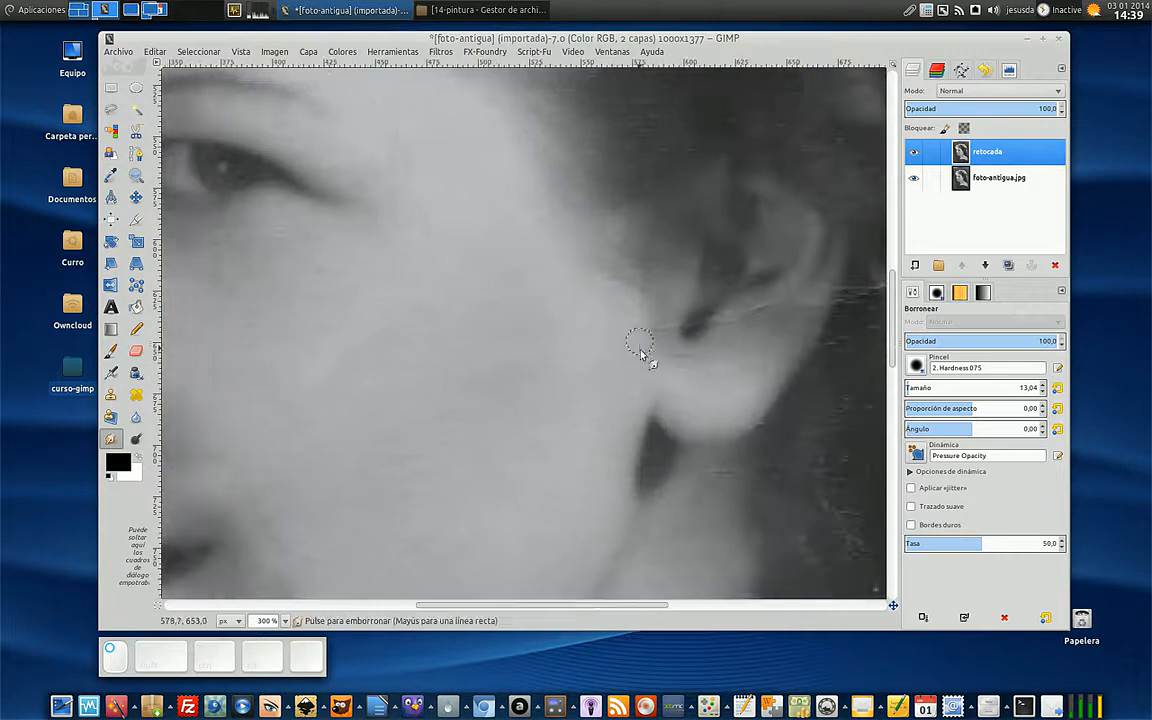
- Try to smudge out the white crack in the dark background beside the chin, undoing the first strokes and retrying farther along it
drag(655, 604, 504, 606)
scroll(548, 510, down, 5)
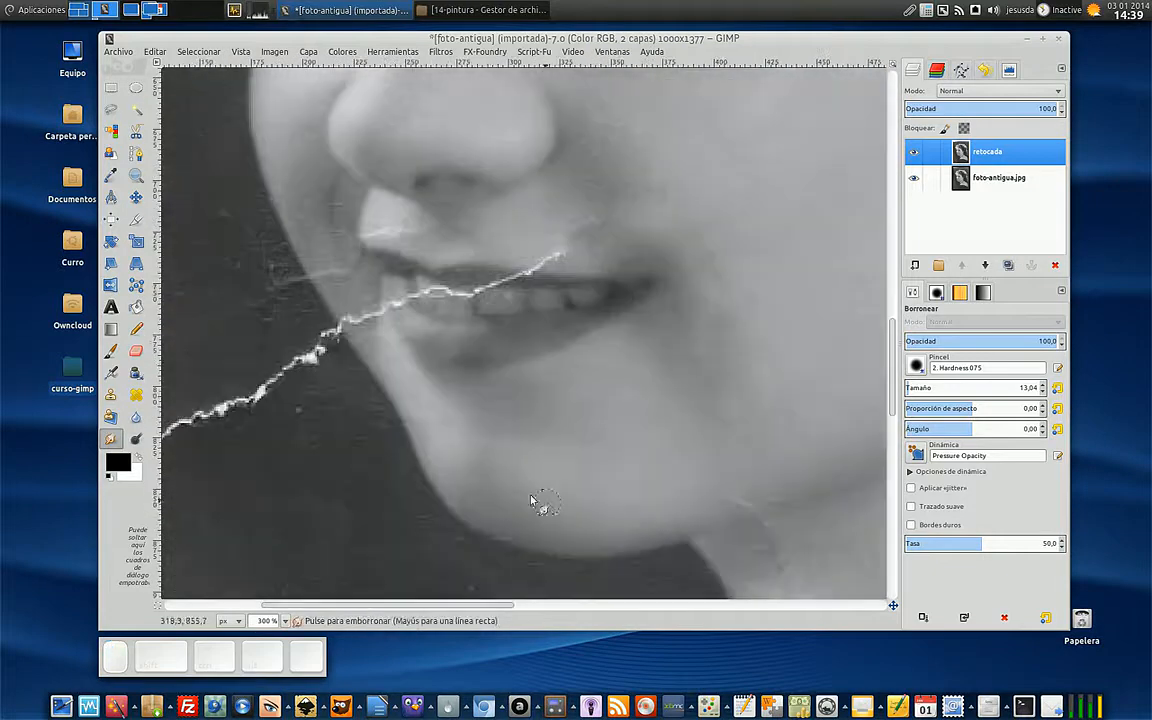
mouse_move(309, 368)
mouse_down()
mouse_move(308, 353)
mouse_move(291, 381)
mouse_move(271, 379)
mouse_up()
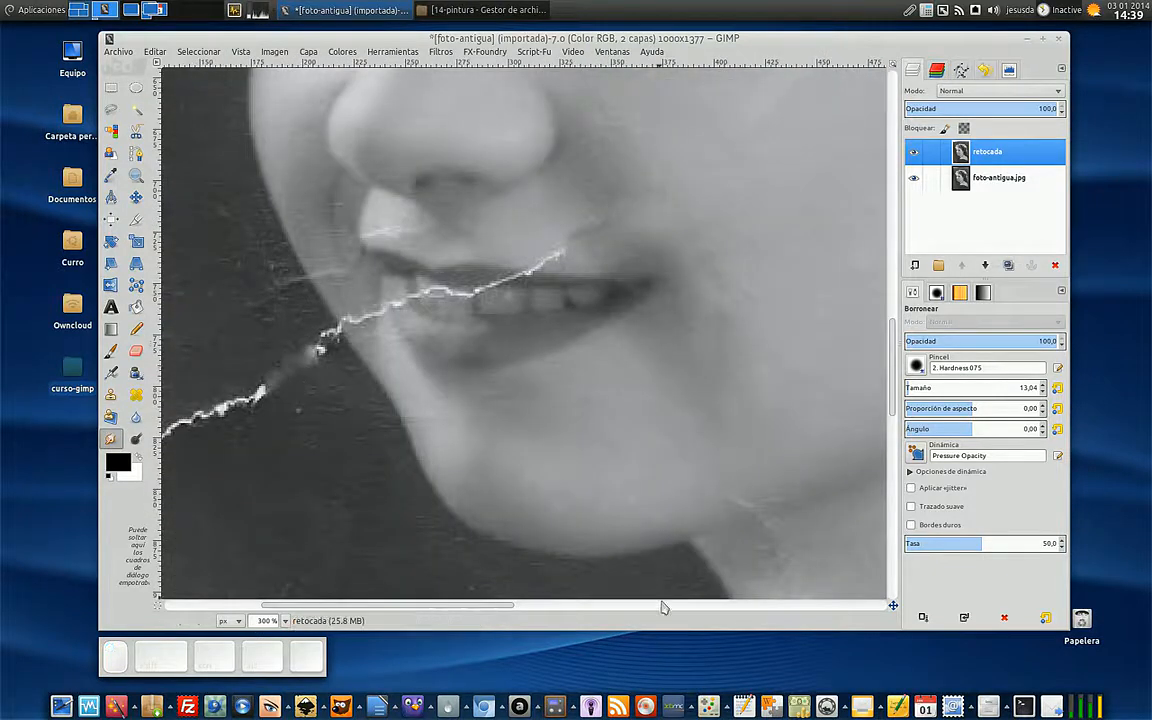
drag(509, 605, 437, 606)
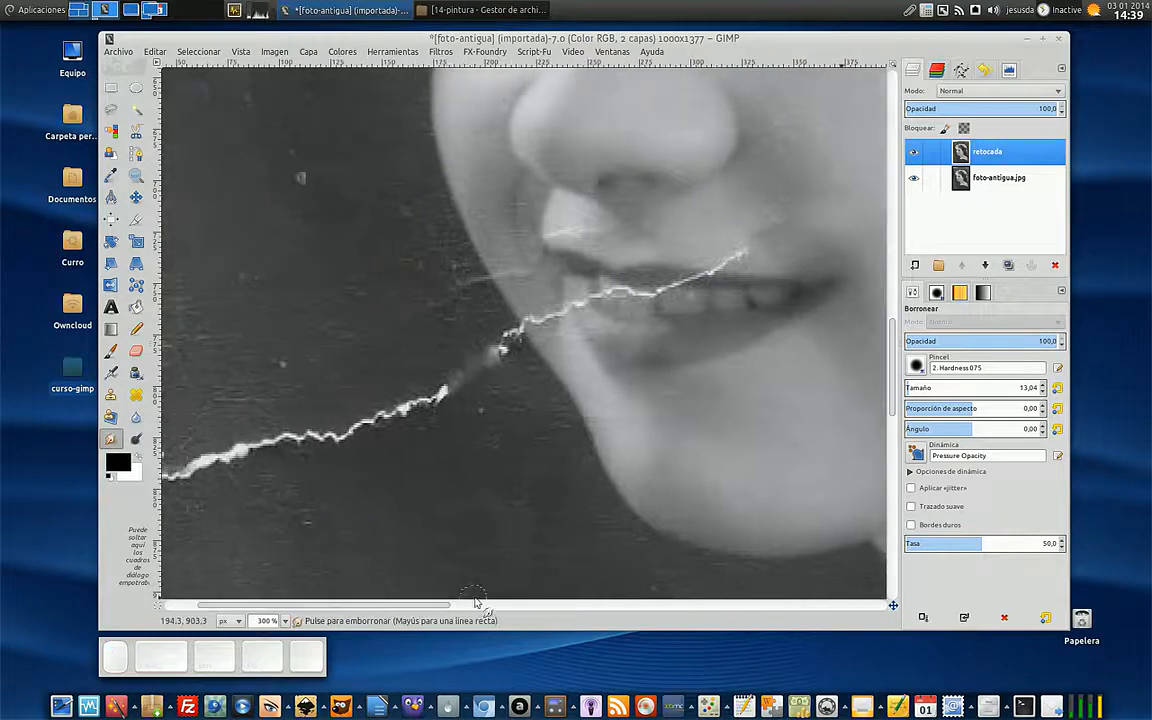
mouse_move(446, 398)
mouse_down()
mouse_move(435, 370)
mouse_move(442, 433)
mouse_move(419, 358)
mouse_up()
mouse_move(415, 410)
mouse_down()
mouse_move(398, 388)
mouse_move(407, 380)
mouse_up()
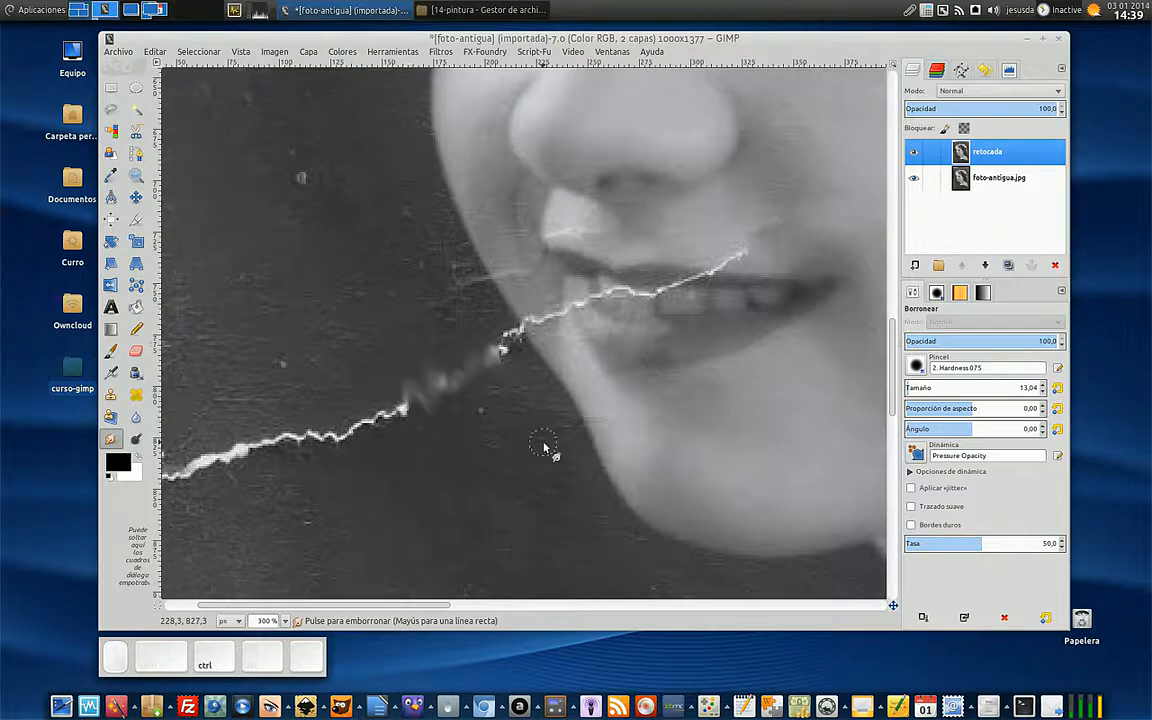
key(ctrl+z)
key(ctrl+z)
key(ctrl+z)
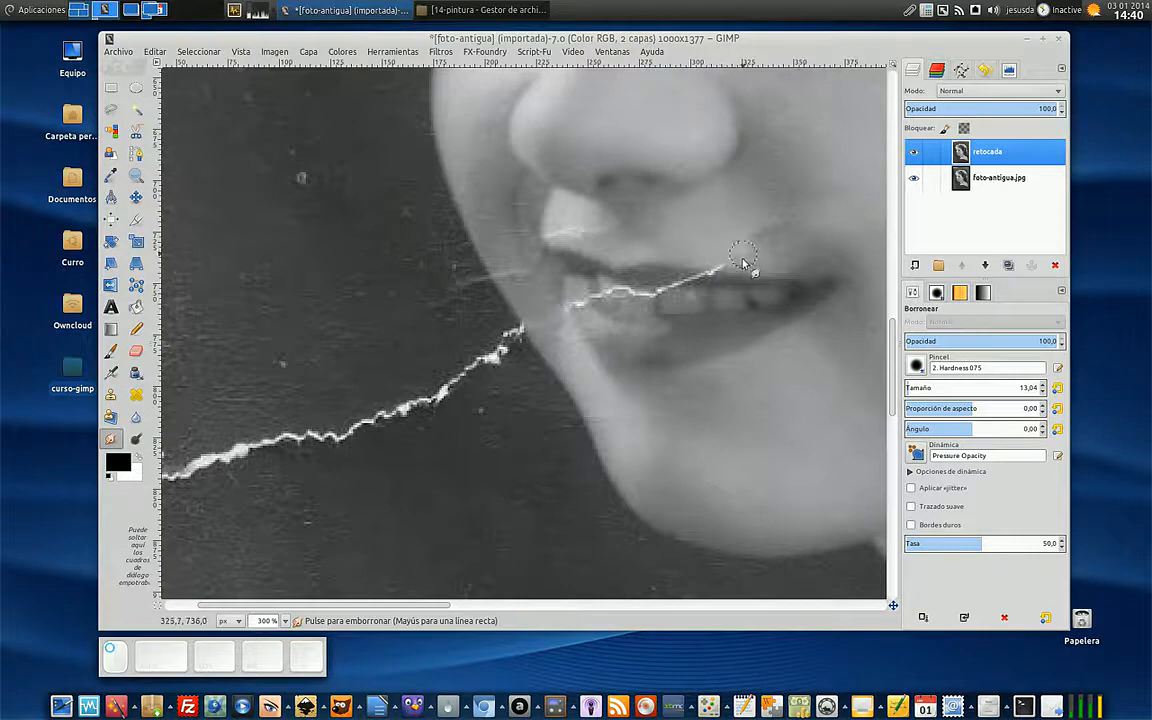
mouse_move(419, 432)
mouse_down()
mouse_move(403, 402)
mouse_move(416, 464)
mouse_move(406, 364)
mouse_move(417, 448)
mouse_move(398, 397)
mouse_up()
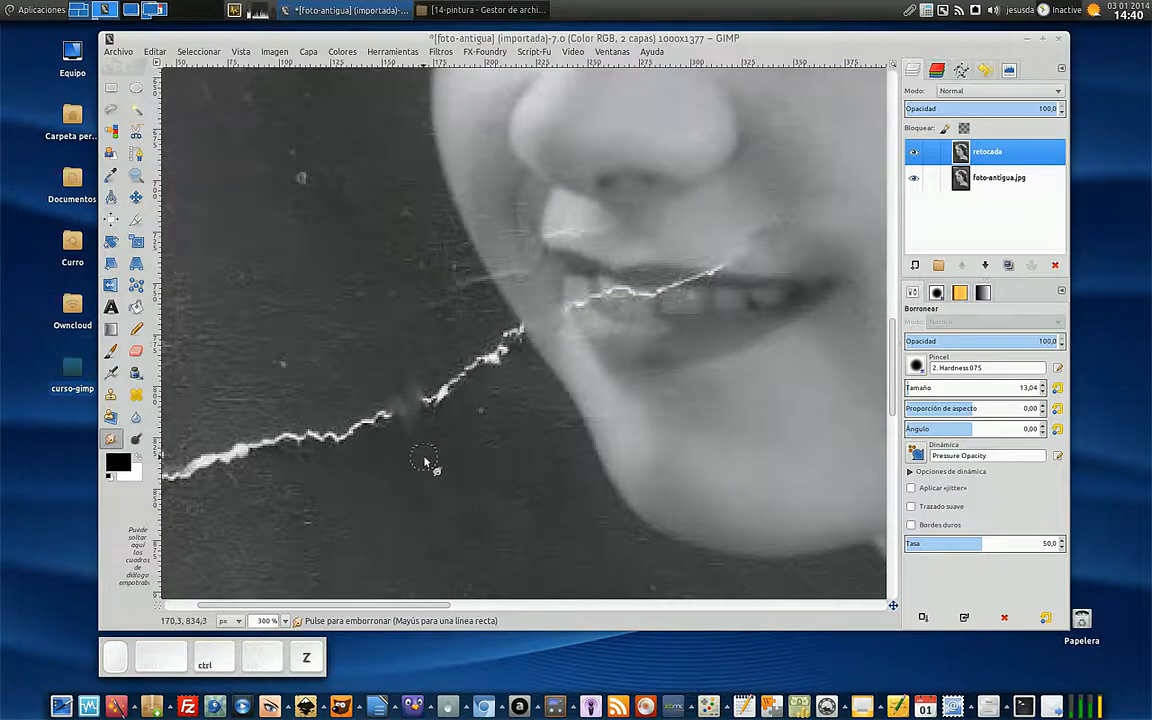
drag(361, 440, 337, 433)
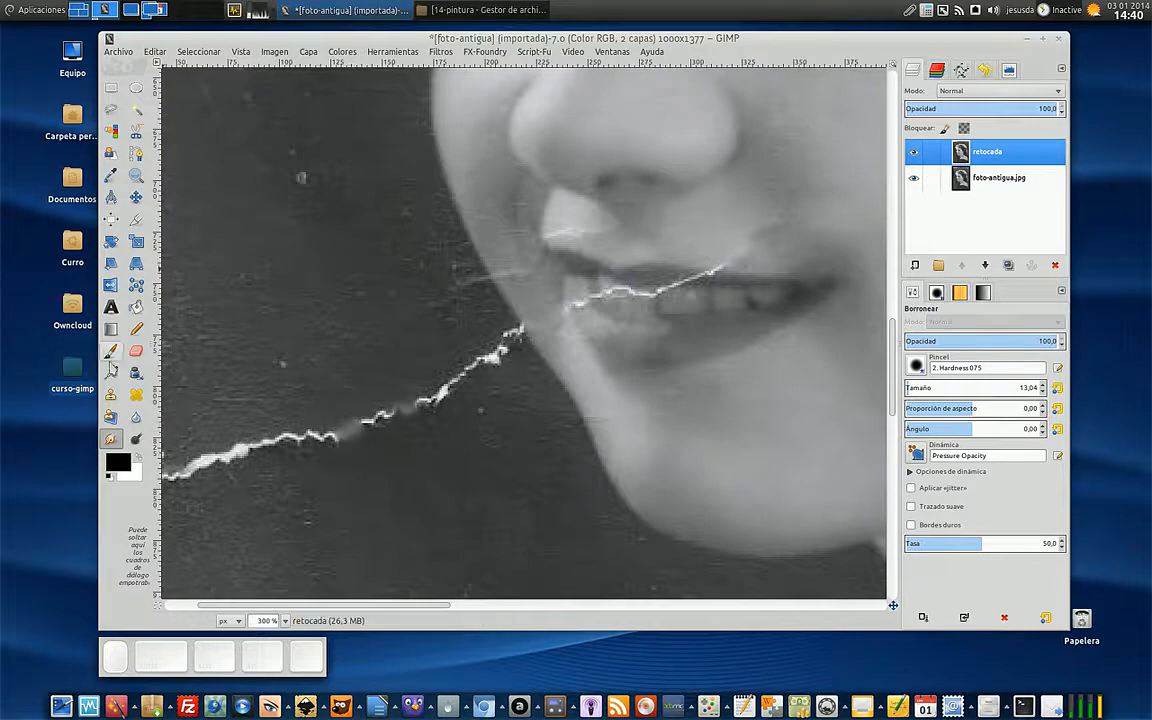
- Switch to the Clone tool, sample dark background below the crack and paint over the crack's middle stretch
click(111, 396)
ctrl+click(359, 492)
mouse_move(352, 444)
mouse_down()
mouse_move(478, 402)
mouse_move(427, 405)
mouse_up()
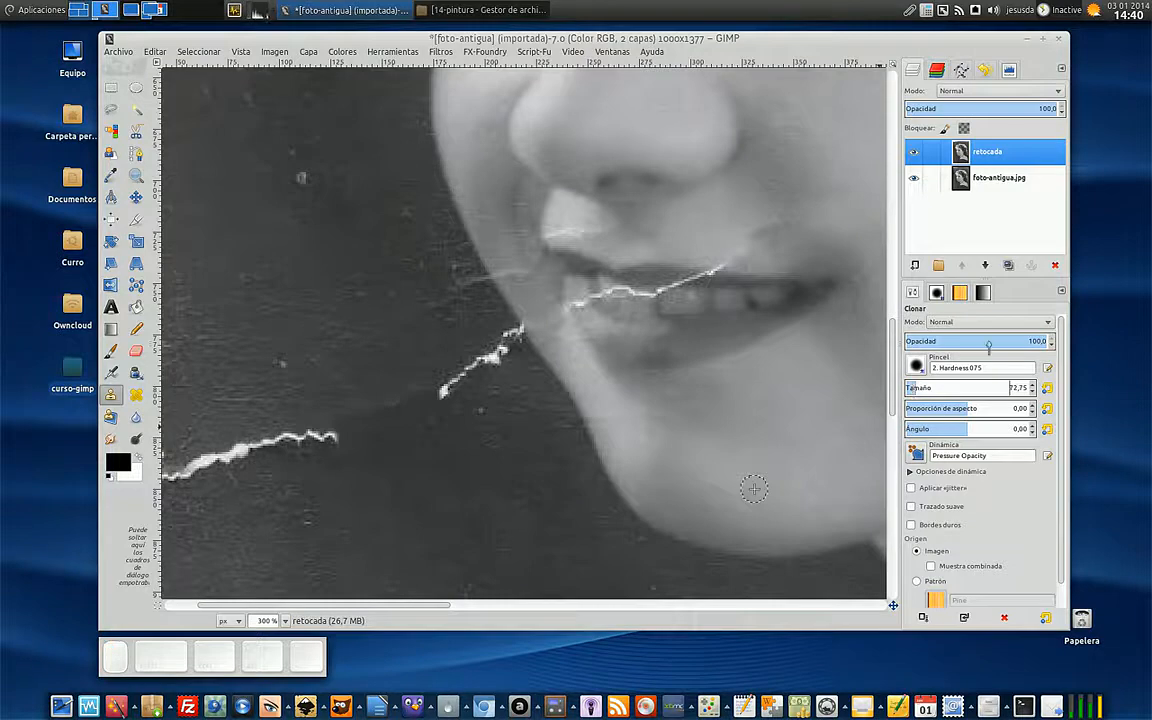
- Set the Clone tool to opacity 63.2 and size 28.60, resample the background beside the chin, and cover more of the crack toward the face
click(994, 341)
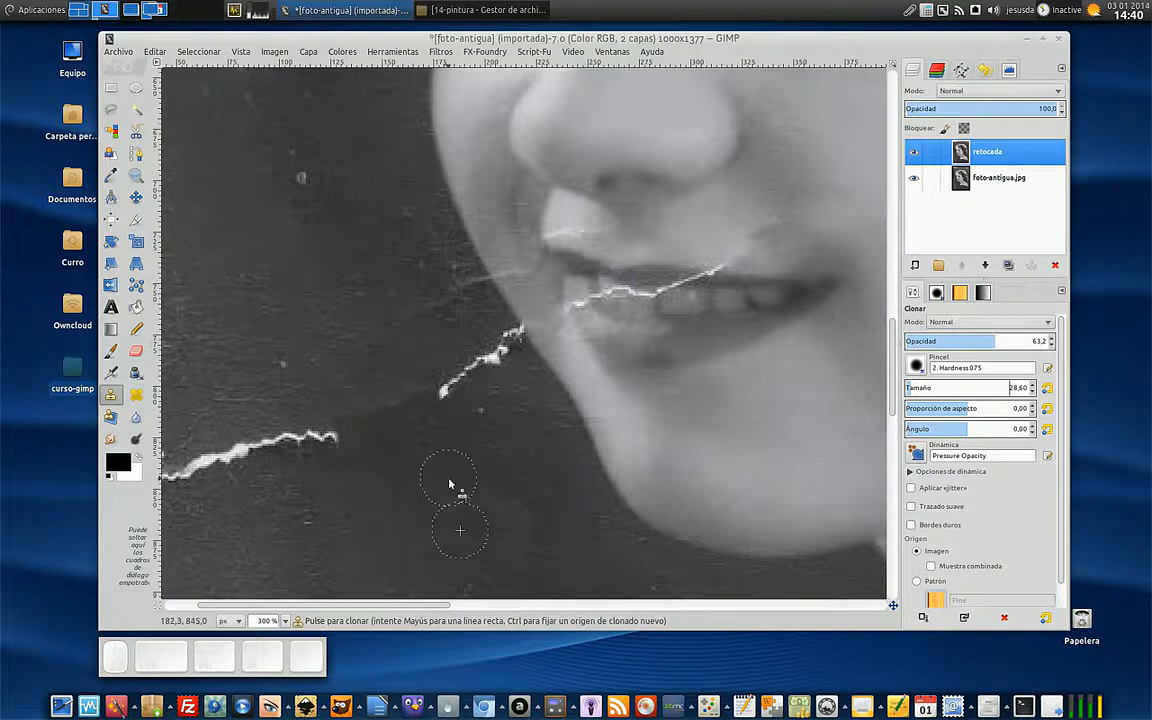
ctrl+click(499, 447)
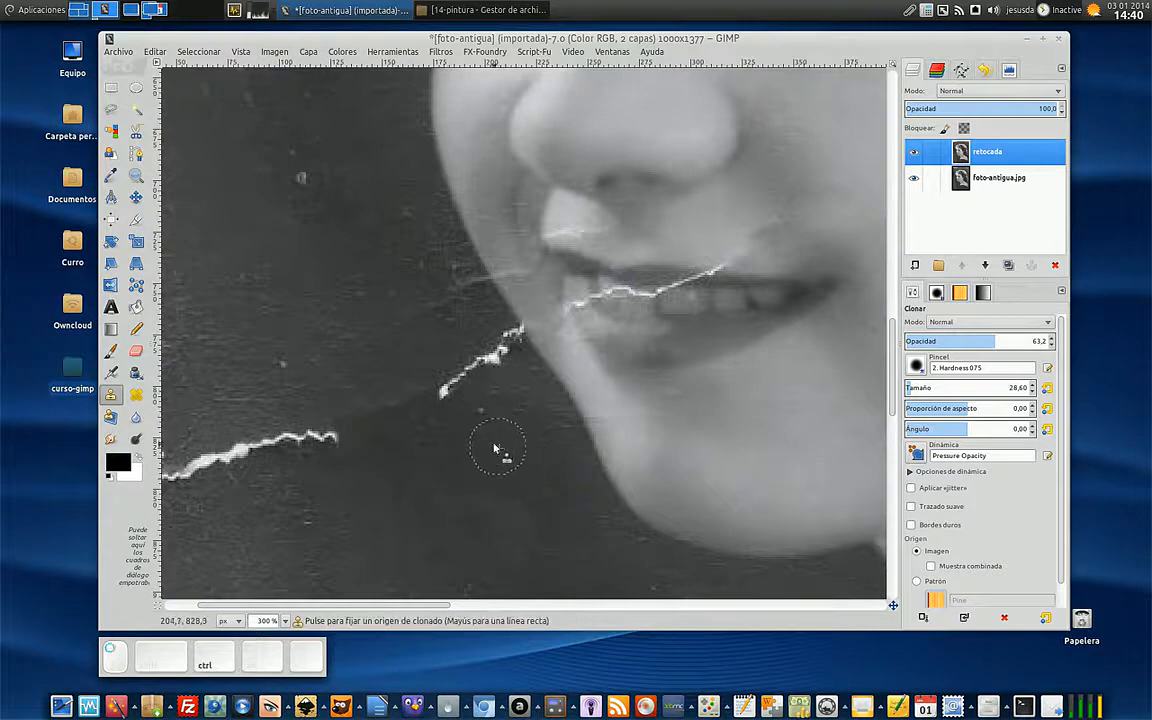
mouse_move(446, 401)
mouse_down()
mouse_move(437, 408)
mouse_move(453, 382)
mouse_up()
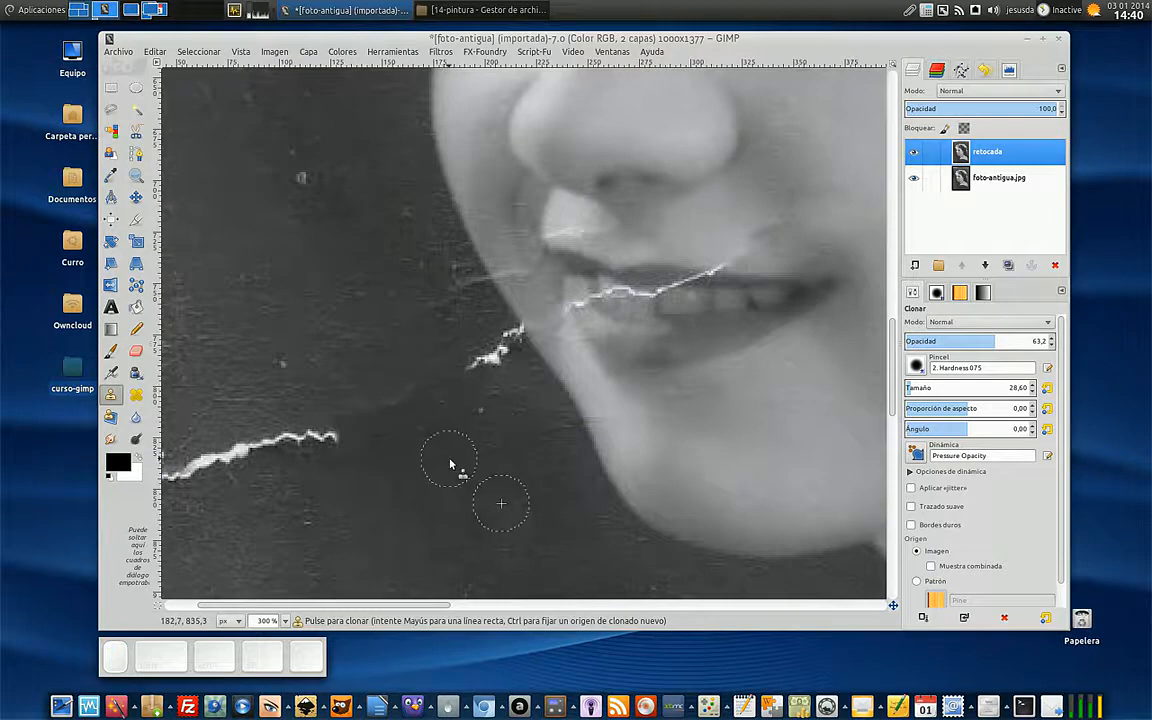
- Raise the Clone opacity to 80.4, resample clean background, and cover the crack near the photo's left edge and beside the cheek
ctrl+scroll(450, 464, down, 2)
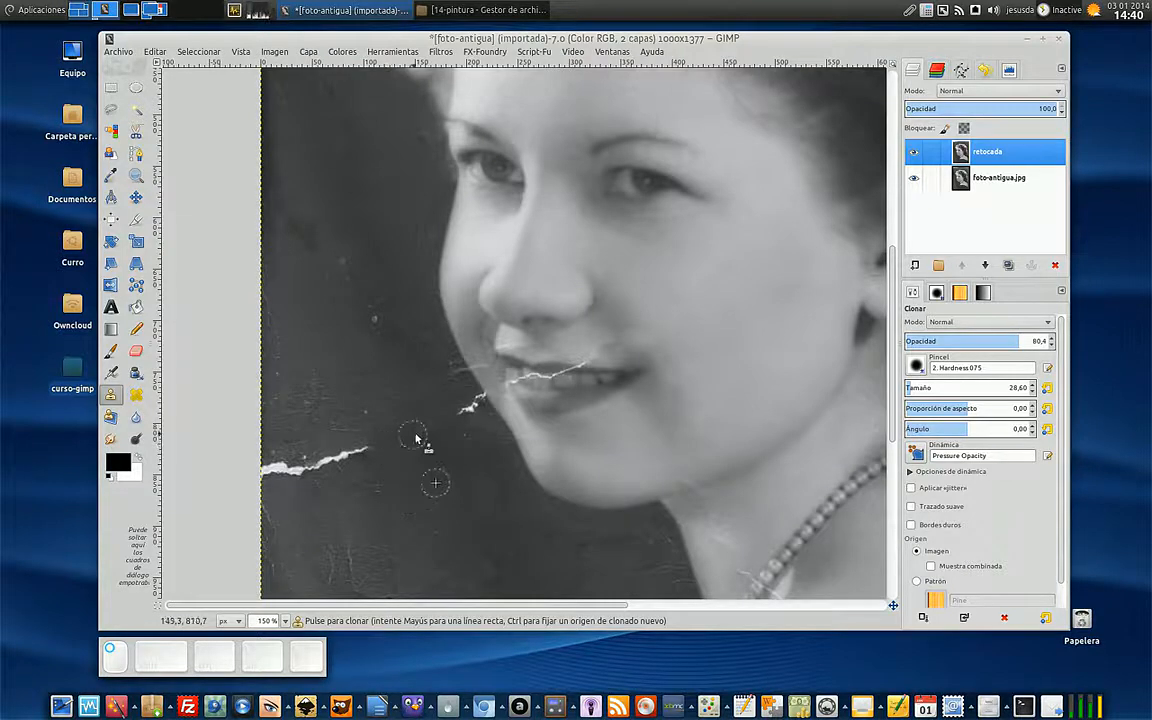
key(ctrl)
ctrl+click(300, 520)
mouse_move(305, 478)
mouse_down()
mouse_move(266, 472)
mouse_move(283, 474)
mouse_move(280, 486)
mouse_move(266, 482)
mouse_move(279, 467)
mouse_move(319, 468)
mouse_up()
mouse_move(333, 470)
mouse_down()
mouse_move(366, 449)
mouse_move(366, 466)
mouse_move(361, 449)
mouse_move(361, 461)
mouse_move(343, 456)
mouse_move(383, 461)
mouse_move(369, 488)
mouse_move(320, 498)
mouse_move(350, 517)
mouse_move(436, 514)
mouse_up()
ctrl+click(295, 484)
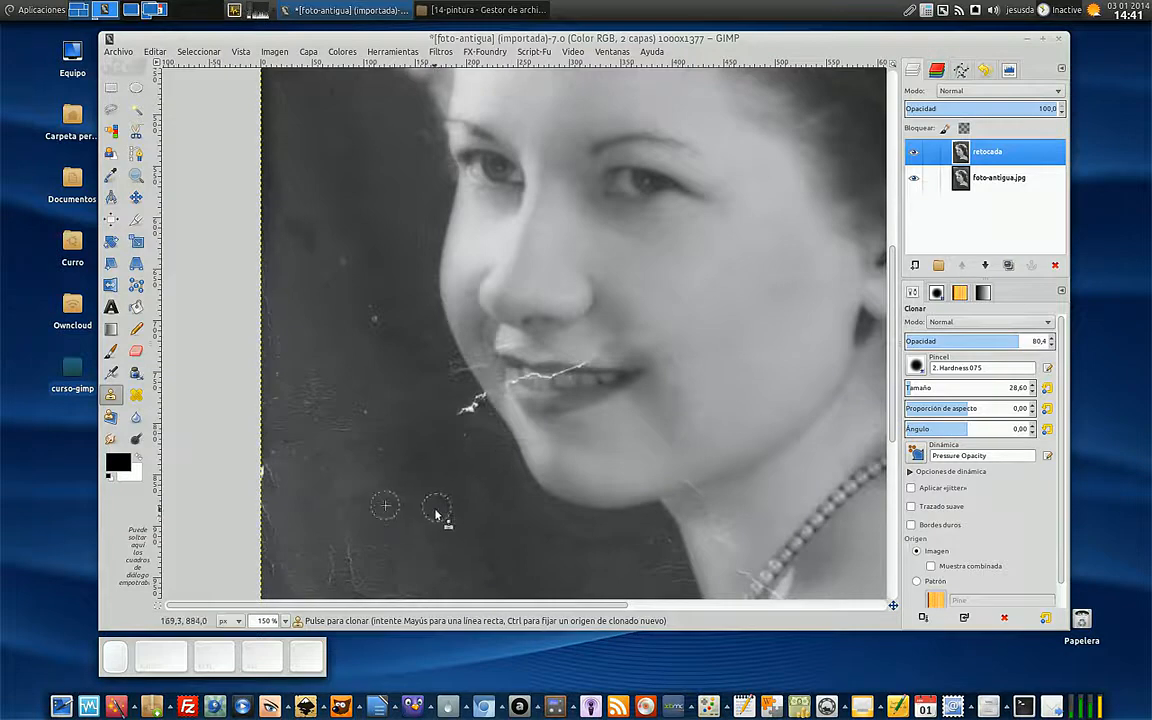
ctrl+click(470, 464)
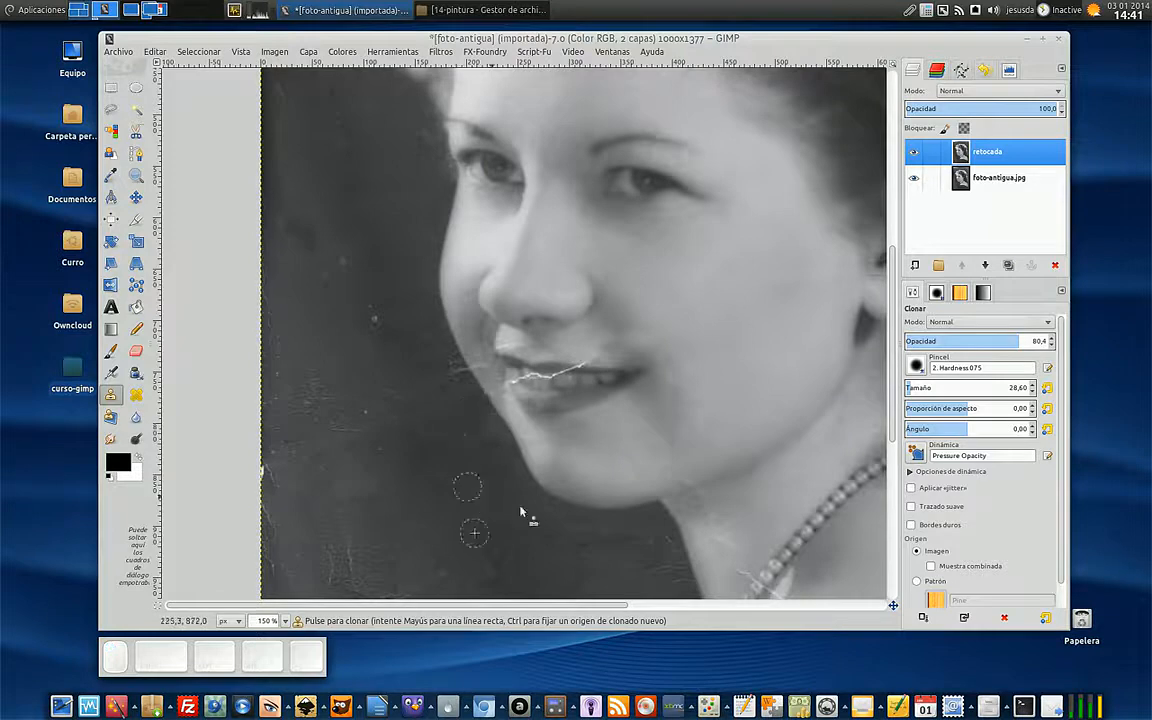
- Try cloning from the scratched patch of the lower background onto the area beside it, and undo those strokes
ctrl+click(351, 567)
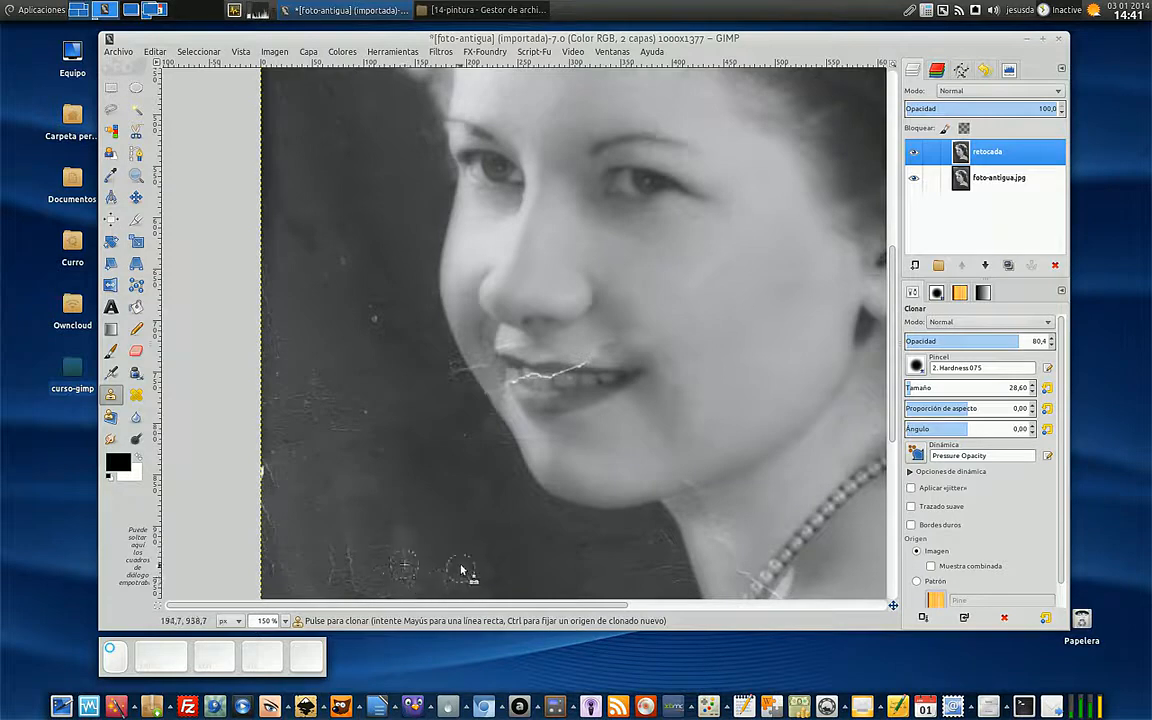
drag(455, 541, 461, 564)
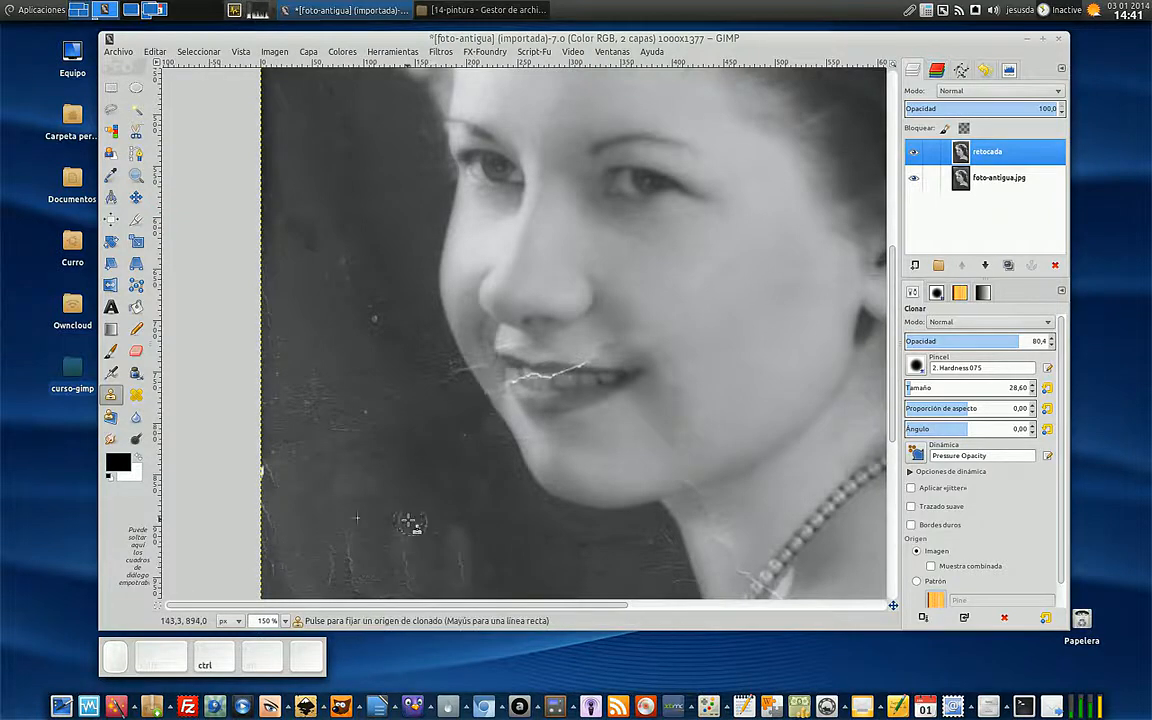
key(ctrl+z)
key(ctrl+z)
key(ctrl+z)
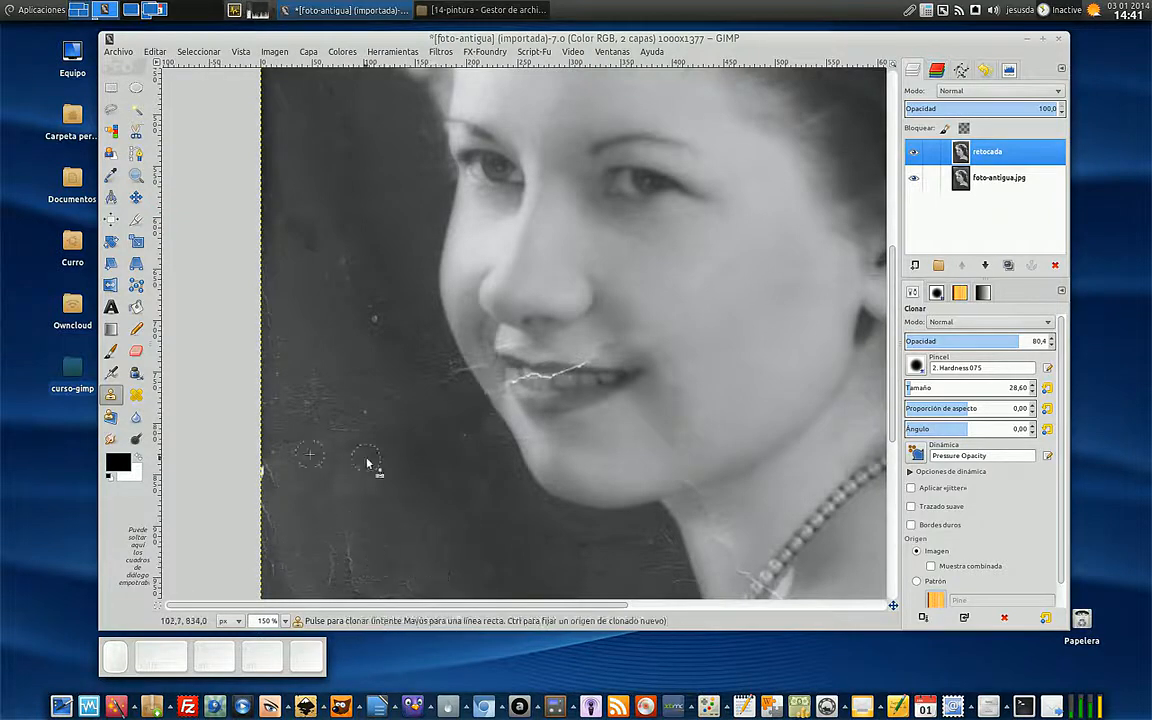
- Switch to the Heal tool, sample clean dark background and heal the scratches and bright mark along the photo's left edge
scroll(393, 366, up, 3)
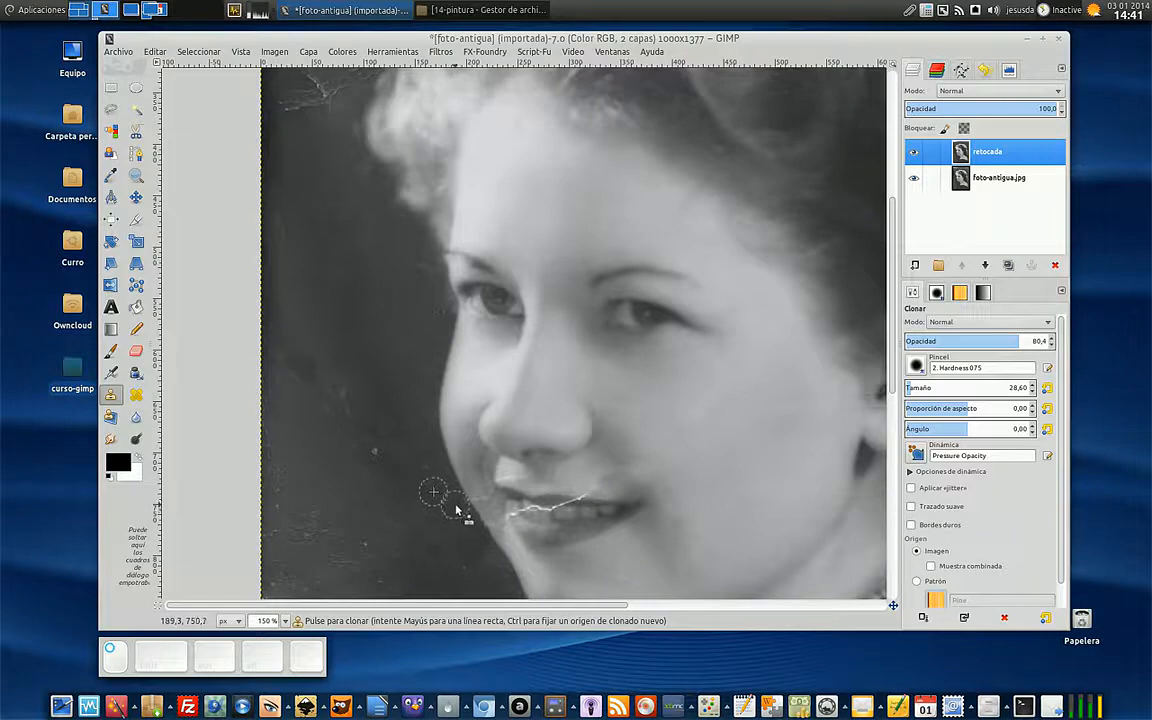
scroll(440, 457, down, 3)
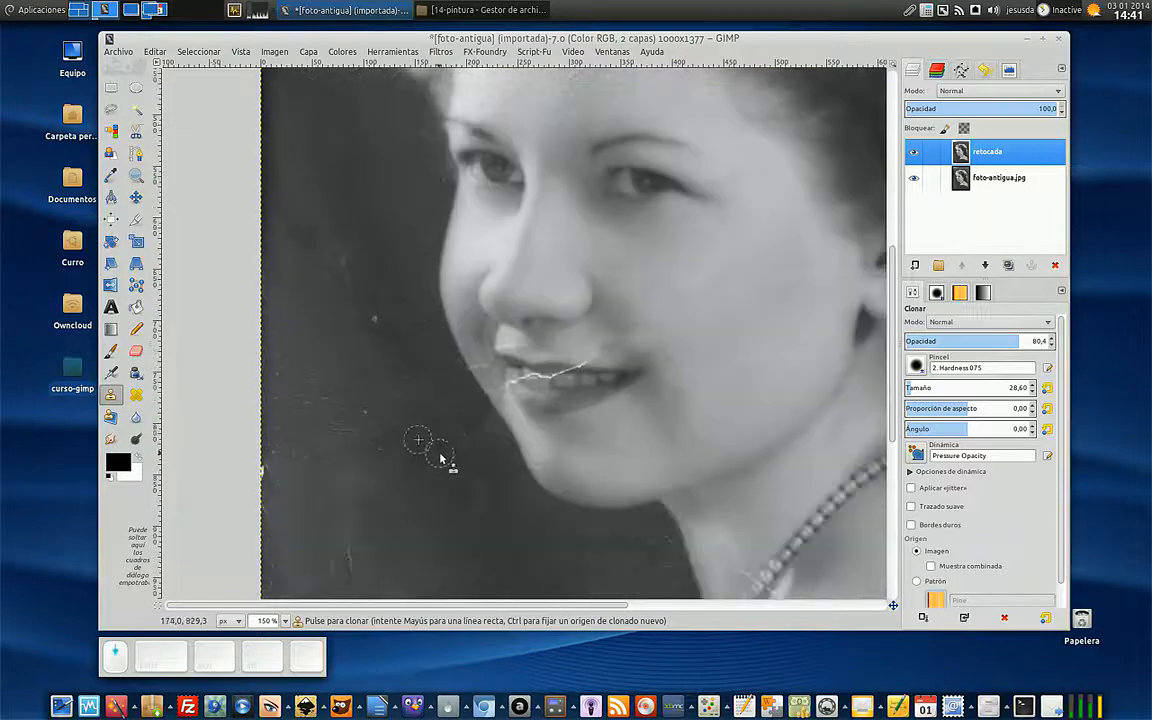
click(137, 395)
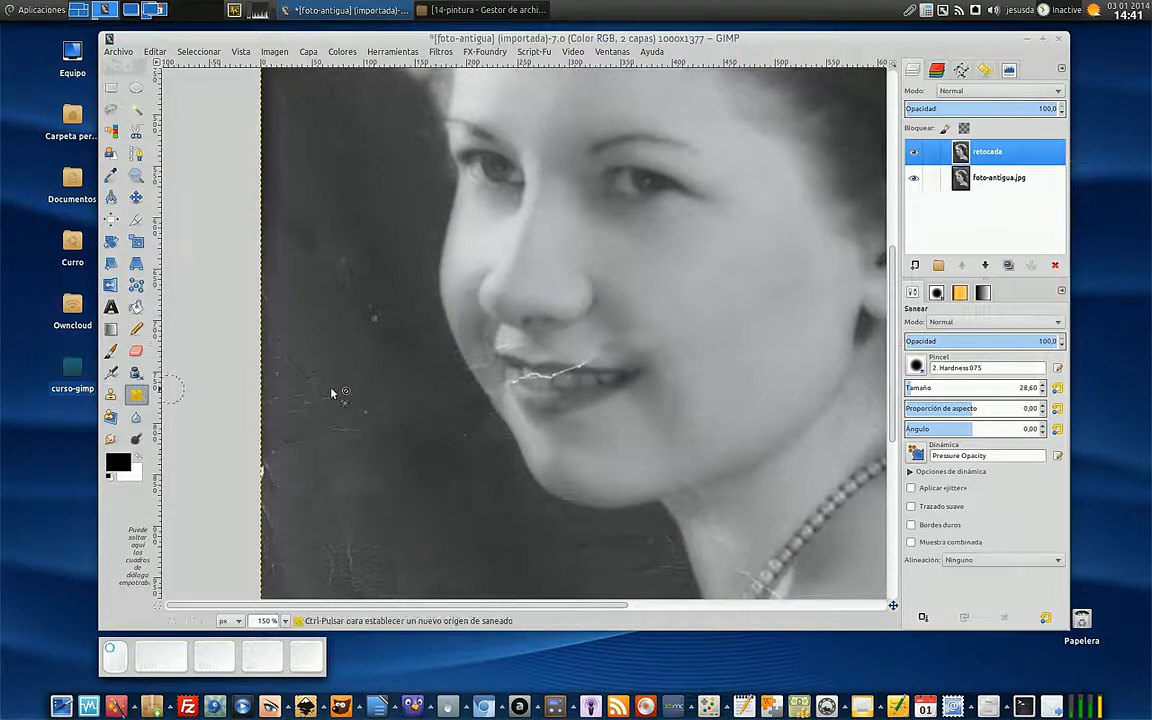
ctrl+click(311, 303)
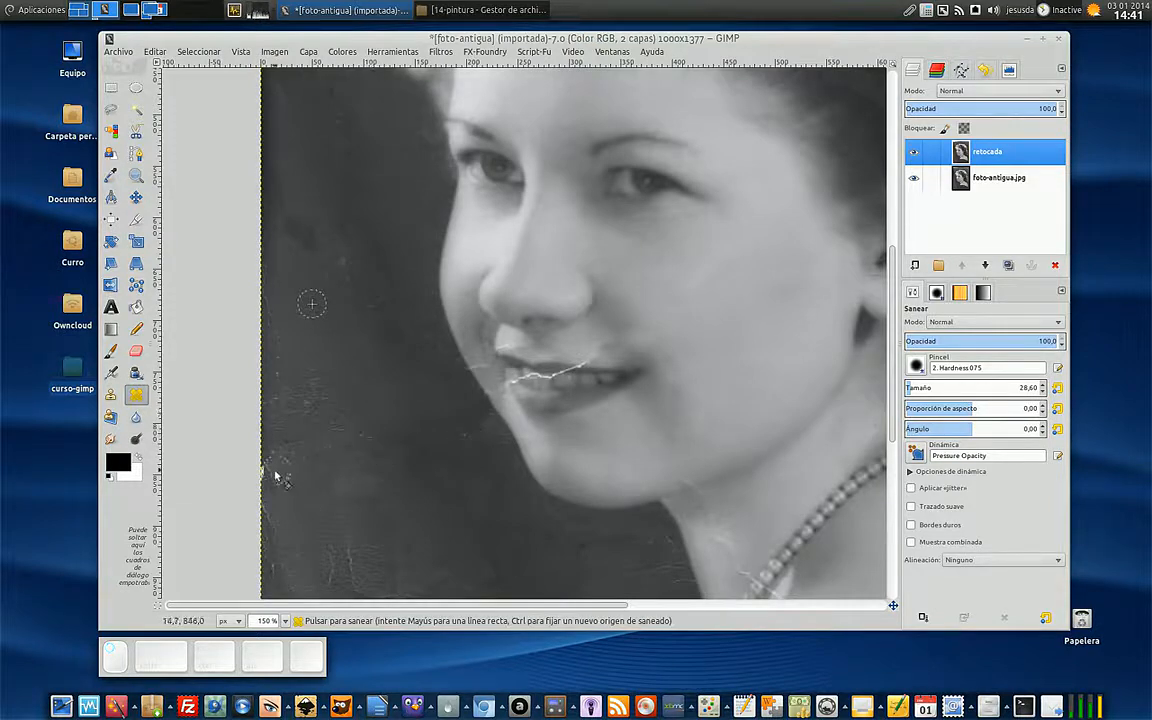
ctrl+click(340, 397)
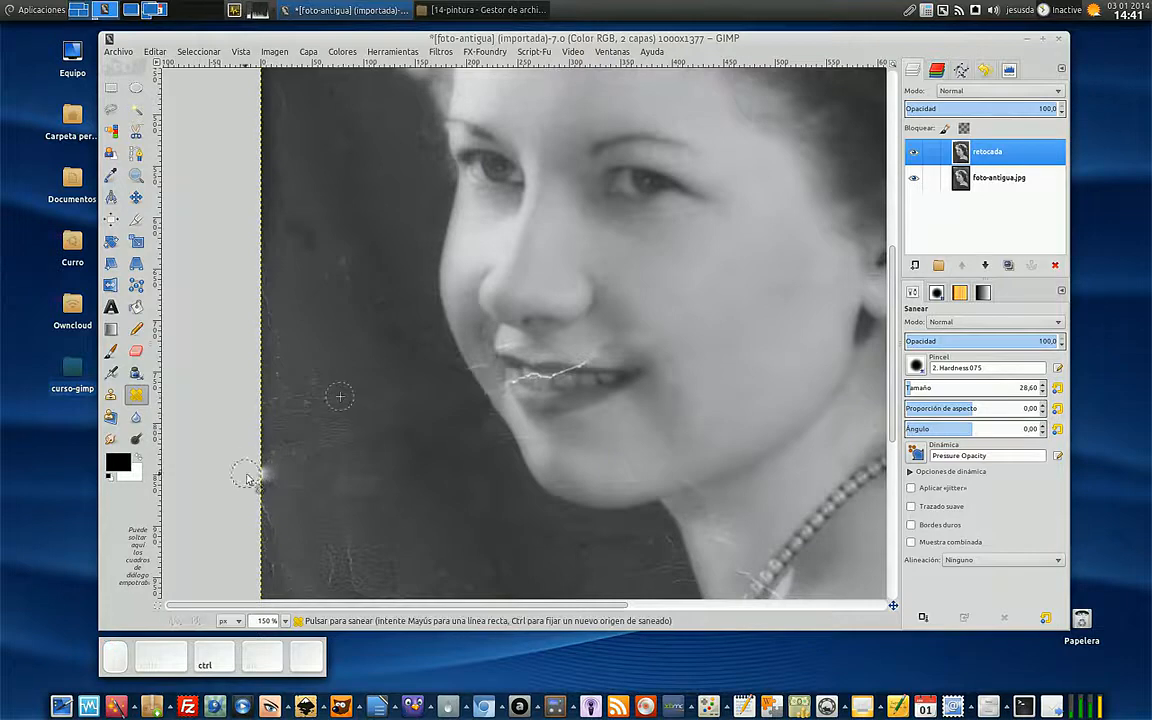
click(277, 463)
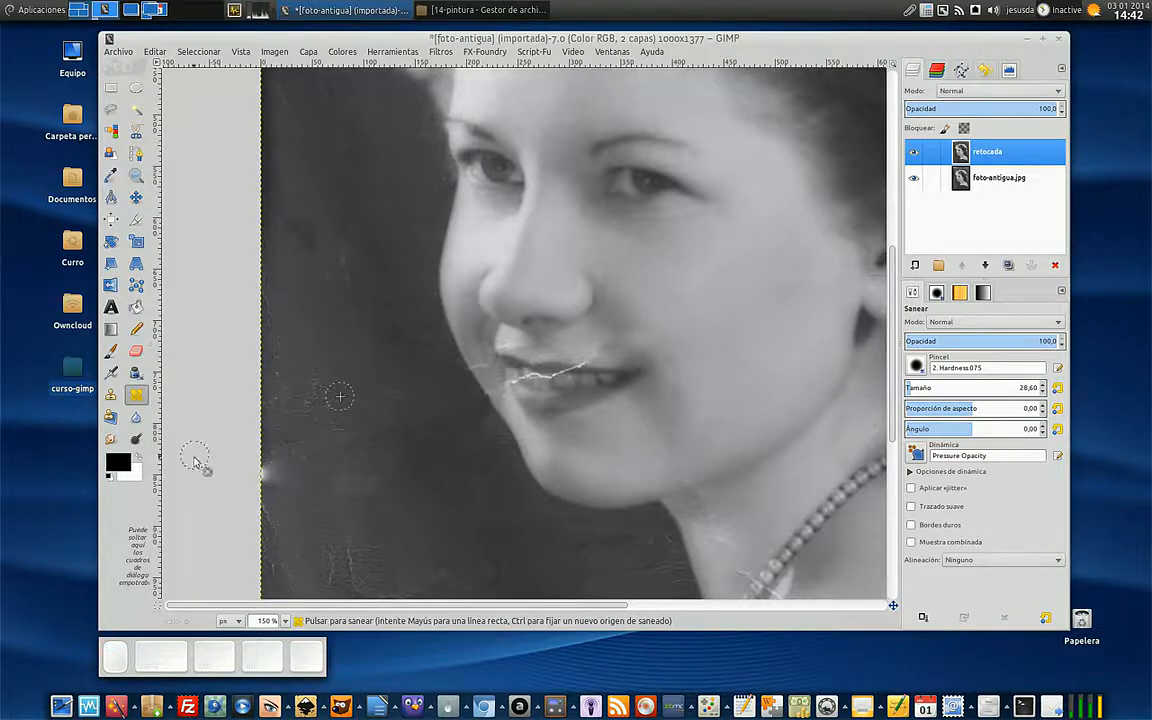
- Return to the Clone tool and cover the bright spot on the photo's left edge with dark background sampled nearby
click(111, 394)
ctrl+click(342, 489)
drag(277, 479, 278, 454)
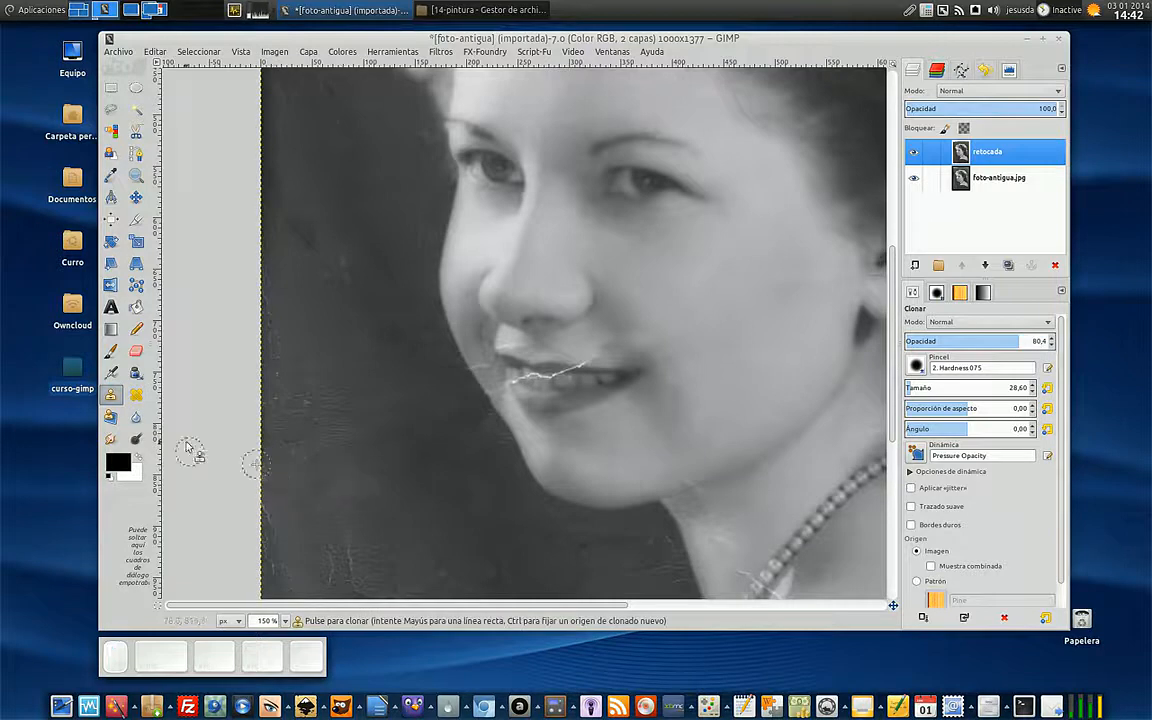
- Switch to the Heal tool, resample the lower dark background, and heal the scratches there and beside the neck
click(136, 394)
ctrl+click(316, 519)
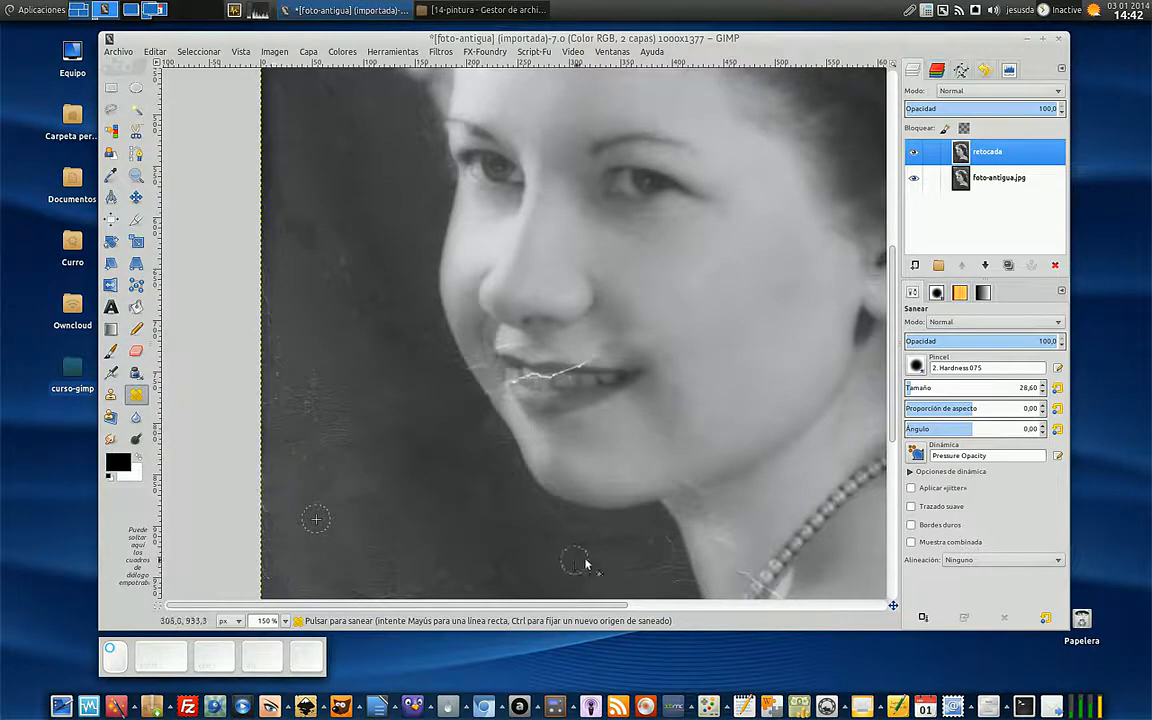
mouse_move(622, 562)
mouse_down()
mouse_move(658, 566)
mouse_move(663, 544)
mouse_move(674, 583)
mouse_up()
scroll(383, 371, up, 3)
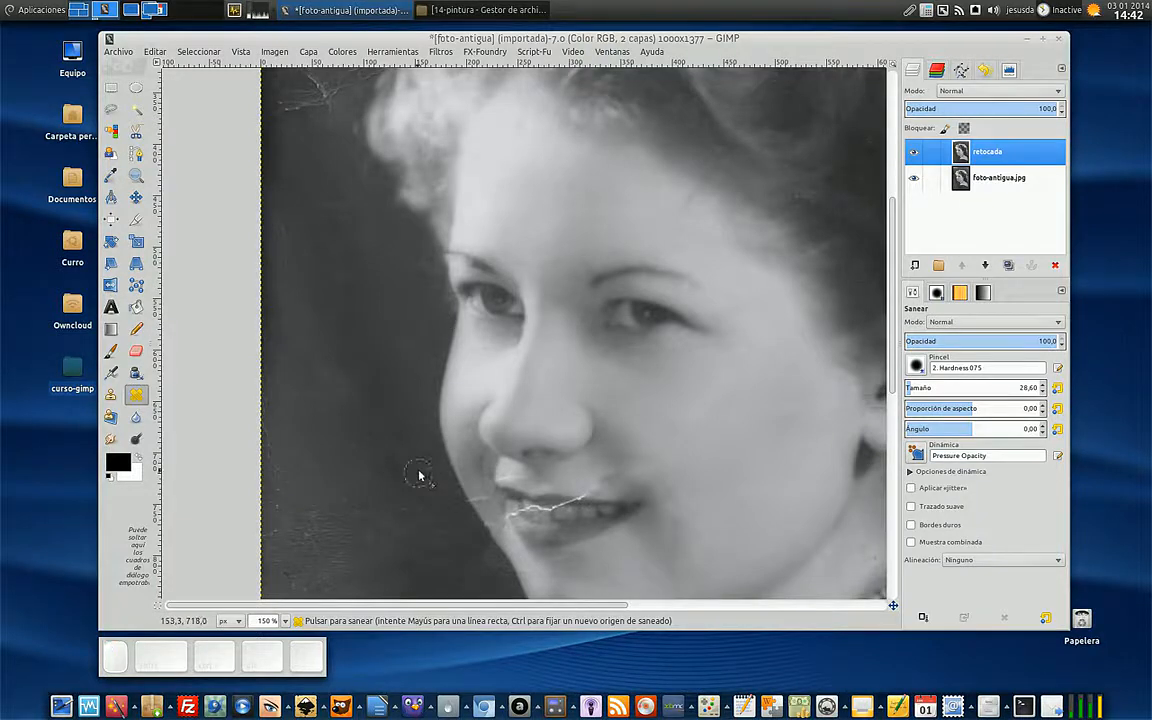
scroll(787, 490, down, 2)
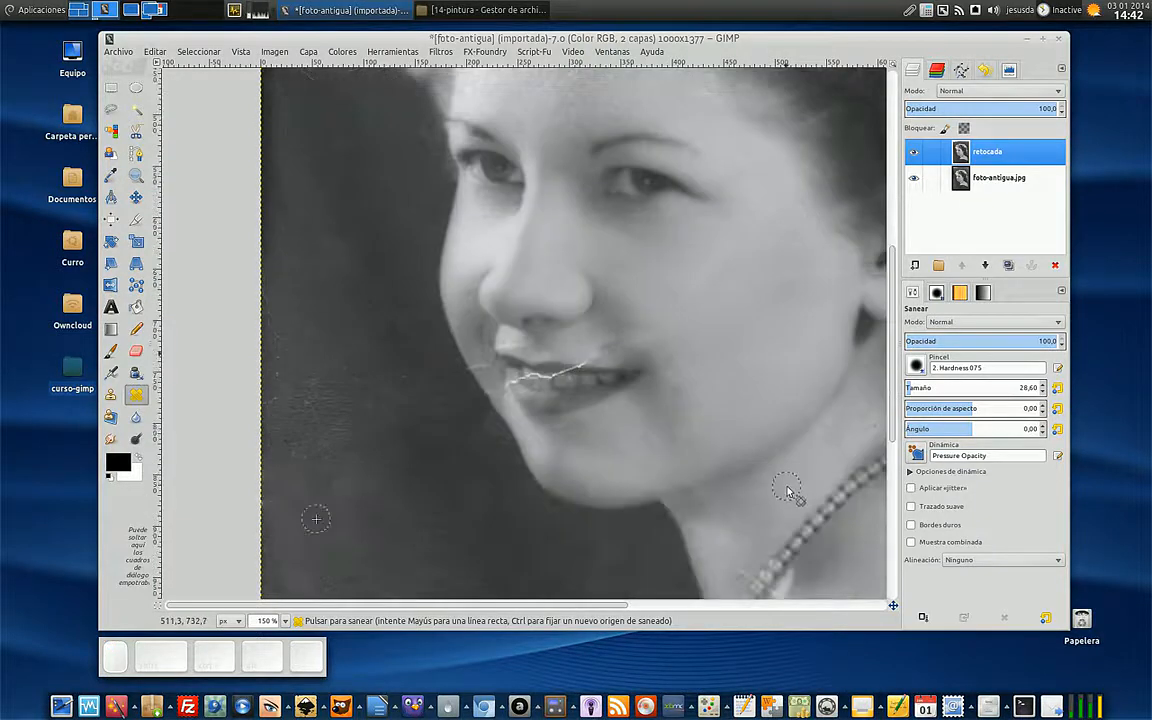
- Set the Heal brush size to 6.10, sample skin above the upper lip, and heal the light line below the nose and the crack's end
ctrl+scroll(787, 490, up, 2)
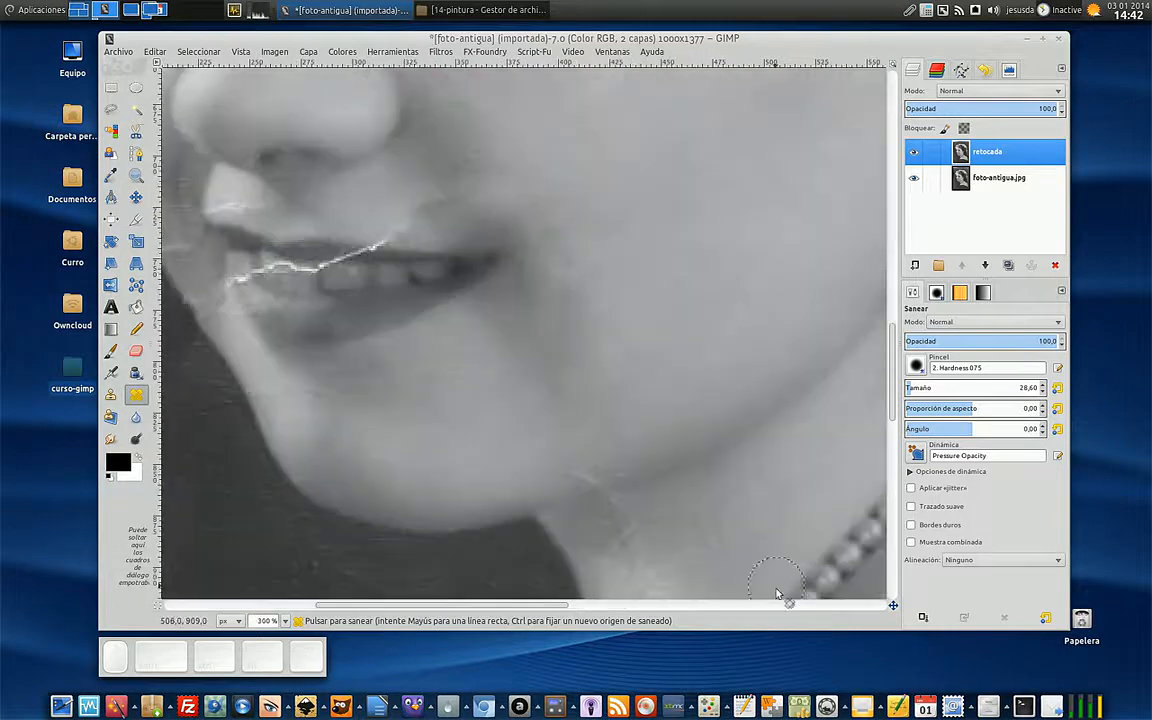
drag(556, 606, 469, 609)
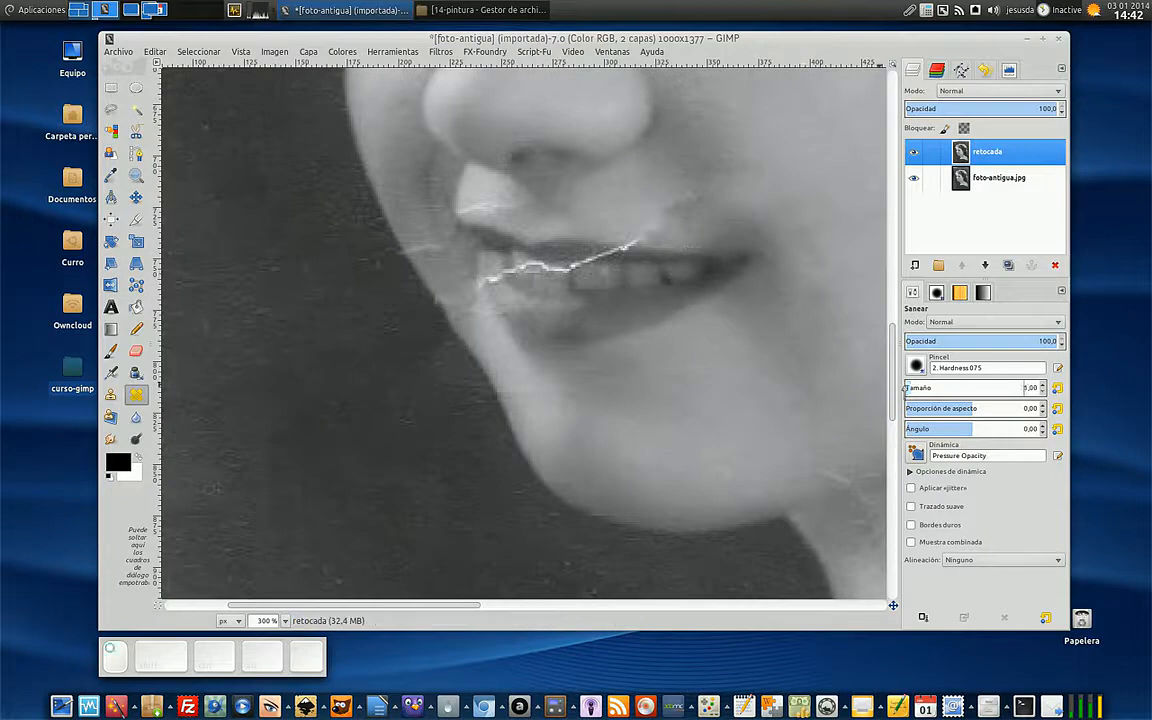
drag(905, 390, 907, 389)
ctrl+click(538, 208)
drag(506, 209, 477, 210)
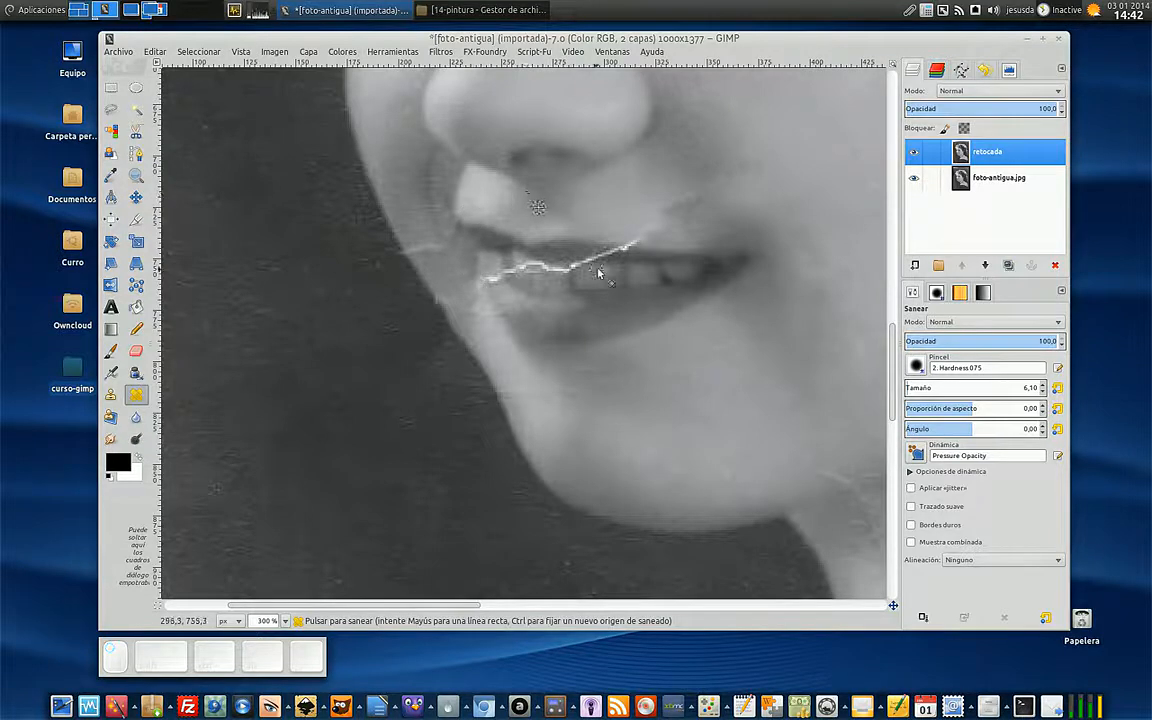
scroll(598, 268, up, 2)
drag(680, 222, 648, 235)
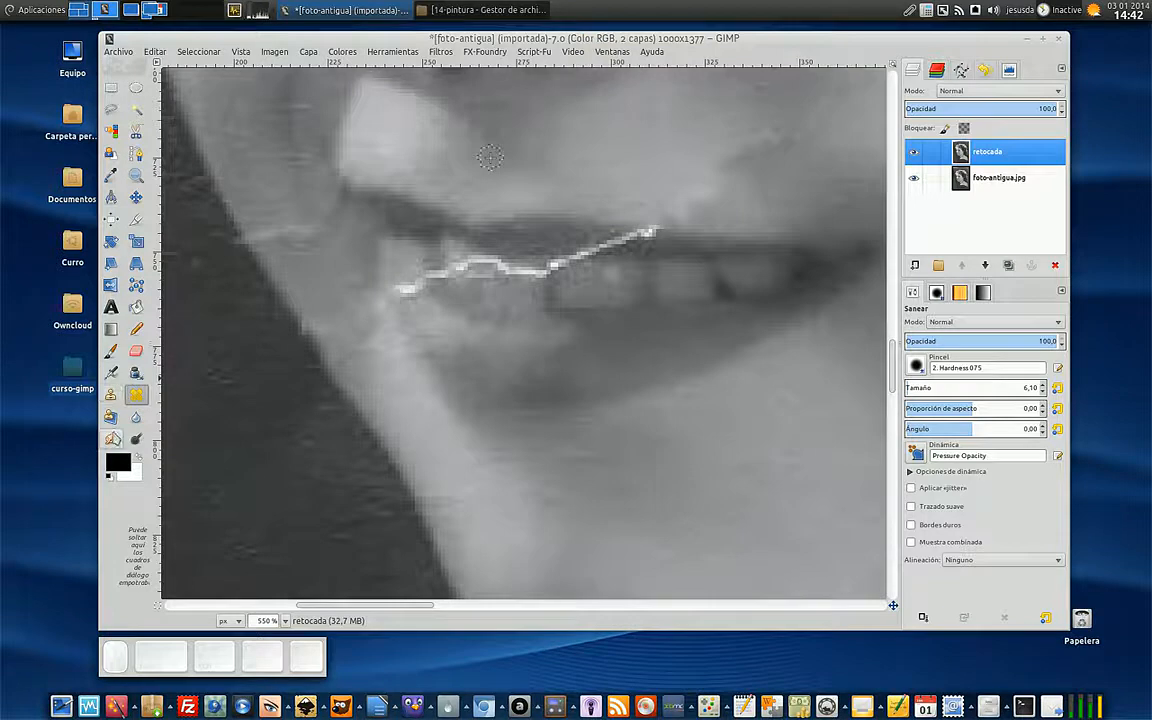
- Switch to the Smudge tool and blend the white crack along the upper lip and teeth into its surroundings
click(110, 438)
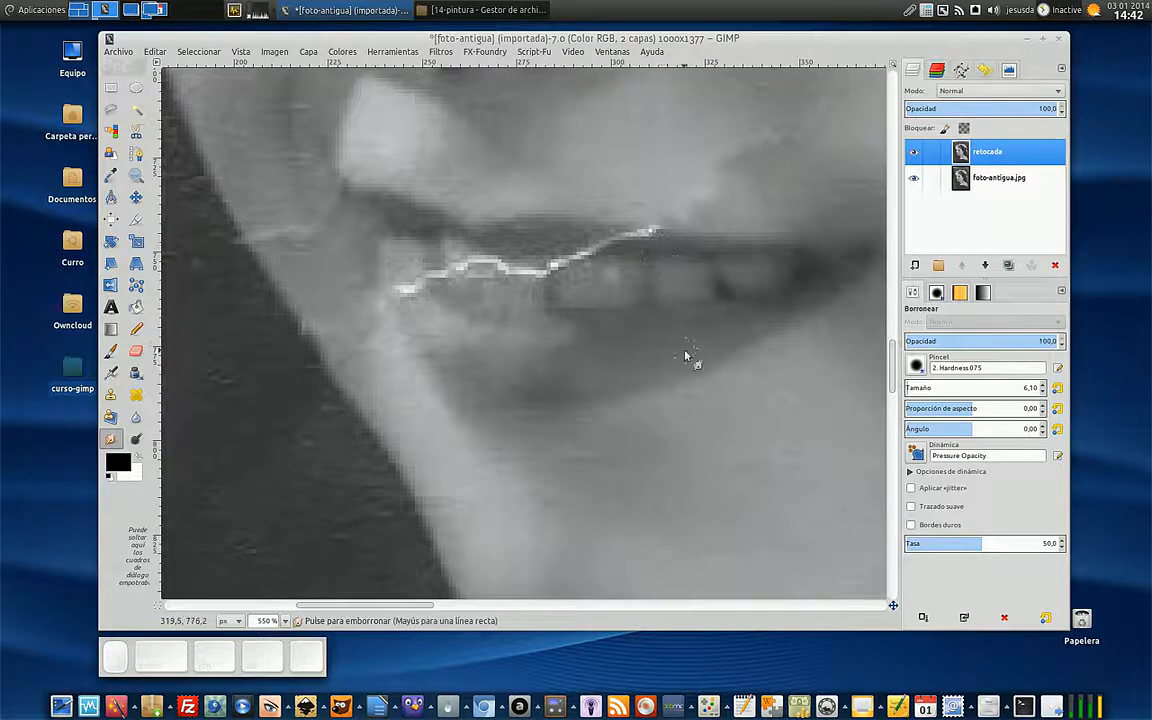
mouse_move(612, 247)
mouse_down()
mouse_move(658, 240)
mouse_move(622, 246)
mouse_move(645, 239)
mouse_up()
mouse_move(572, 264)
mouse_down()
mouse_move(532, 285)
mouse_move(511, 277)
mouse_move(514, 266)
mouse_move(520, 281)
mouse_move(495, 263)
mouse_move(476, 276)
mouse_move(460, 263)
mouse_move(426, 281)
mouse_up()
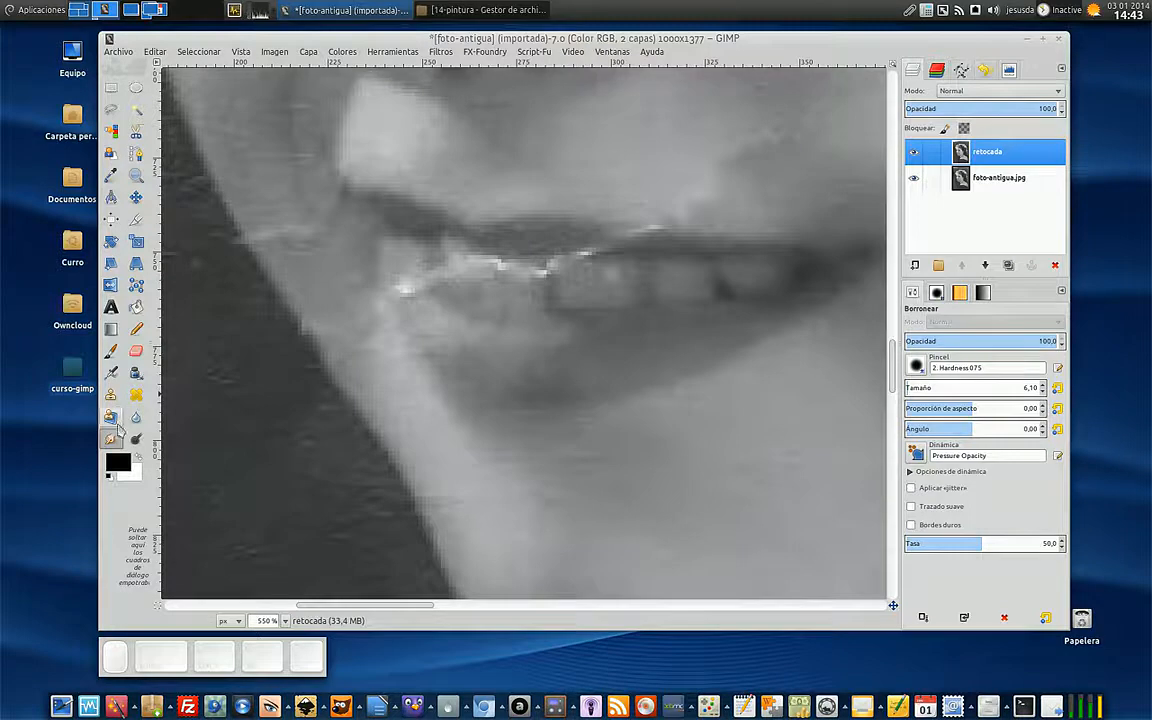
- Switch to the Clone tool and cover the white crack across the mouth corner and front teeth with tones sampled nearby
click(110, 394)
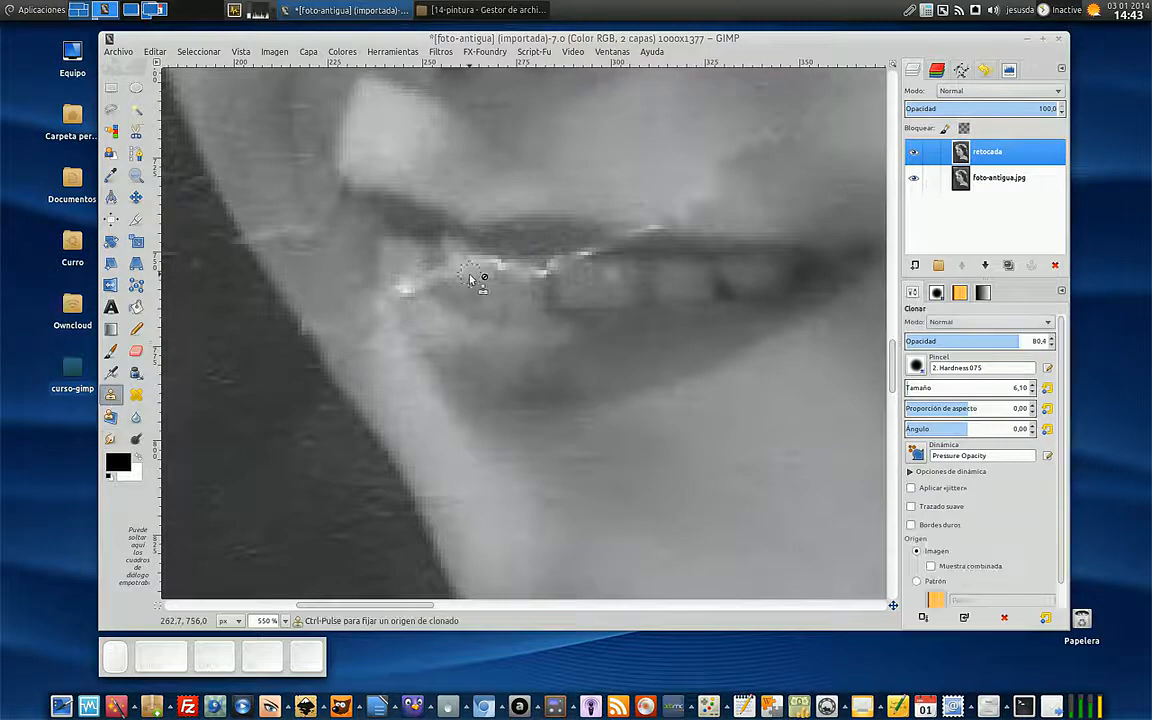
ctrl+click(425, 320)
drag(400, 287, 411, 303)
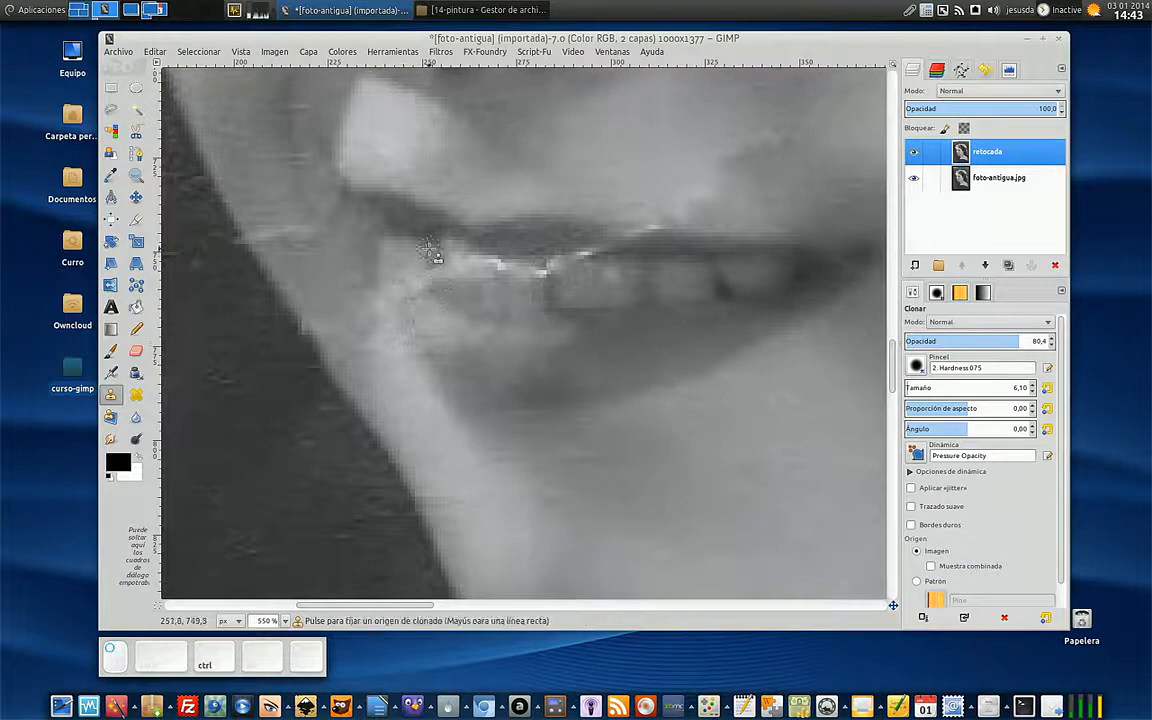
ctrl+click(452, 255)
ctrl+click(479, 286)
click(480, 265)
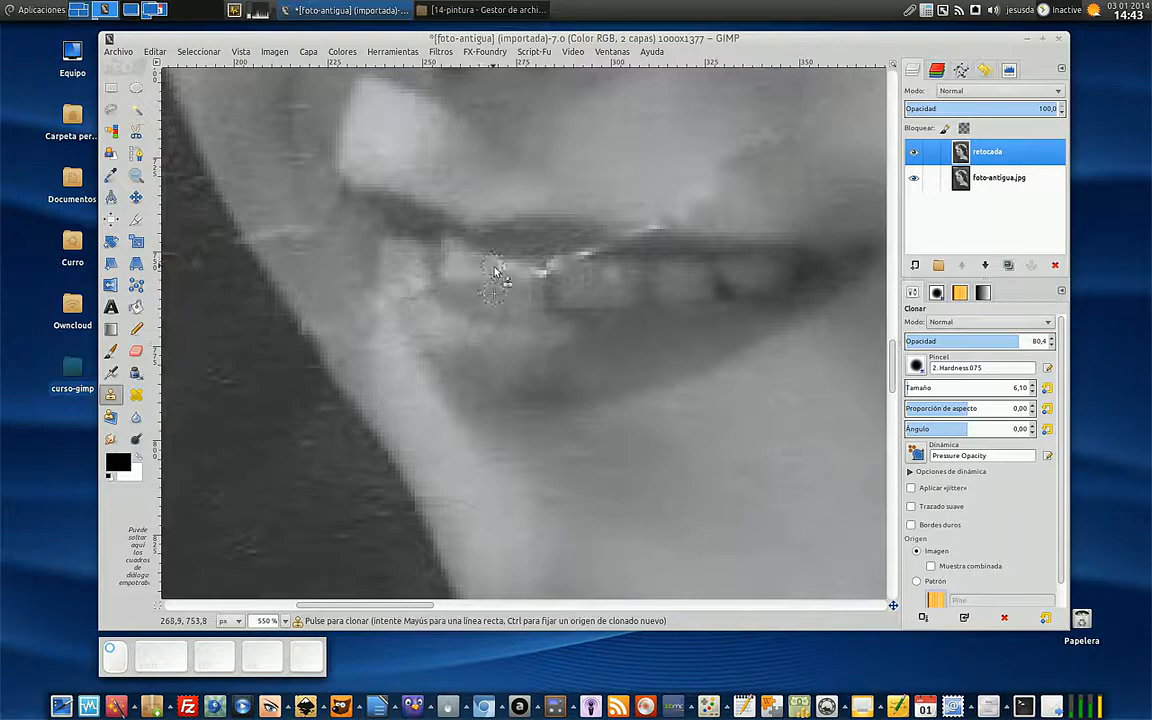
ctrl+click(514, 300)
drag(511, 272, 530, 276)
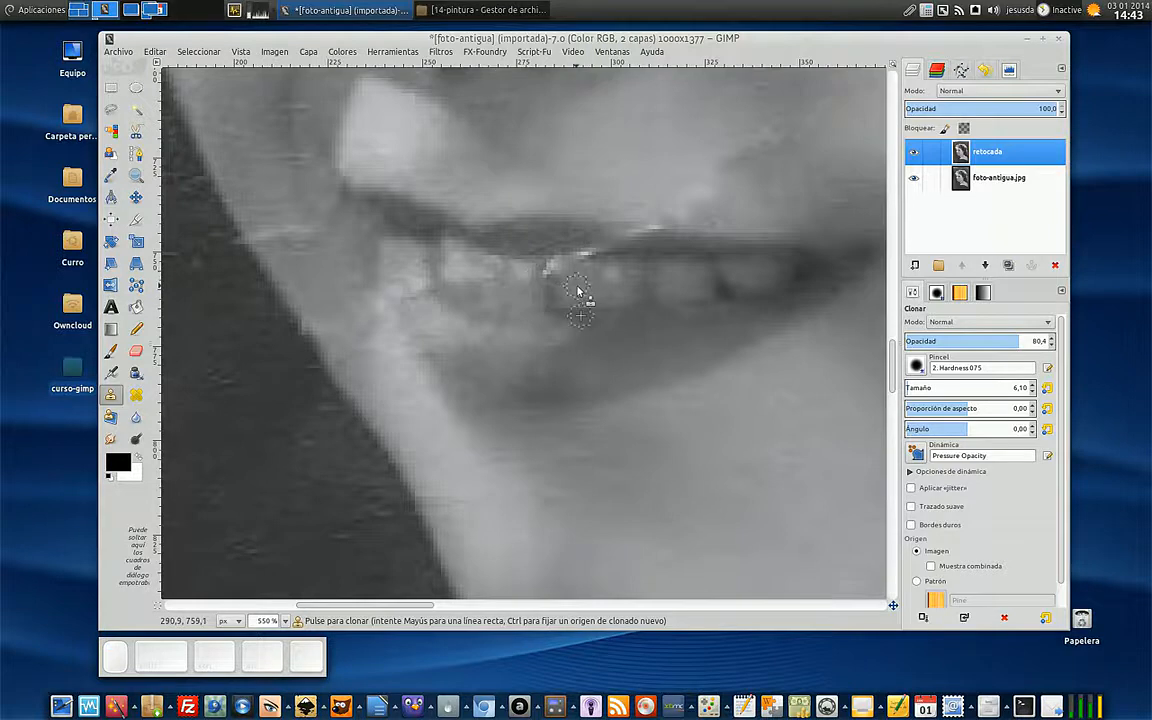
- Resample beside the upper lip and clone over the rest of the white line between the lip and the teeth
scroll(580, 295, down, 3)
scroll(578, 292, down, 2)
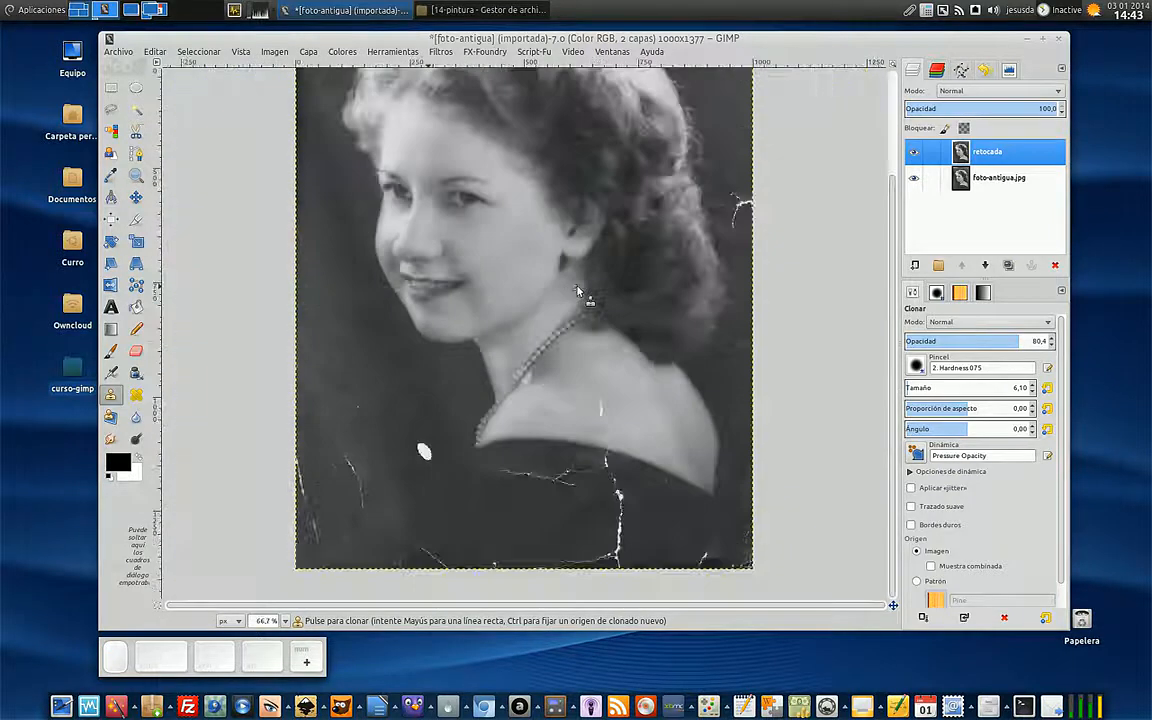
scroll(565, 281, up, 3)
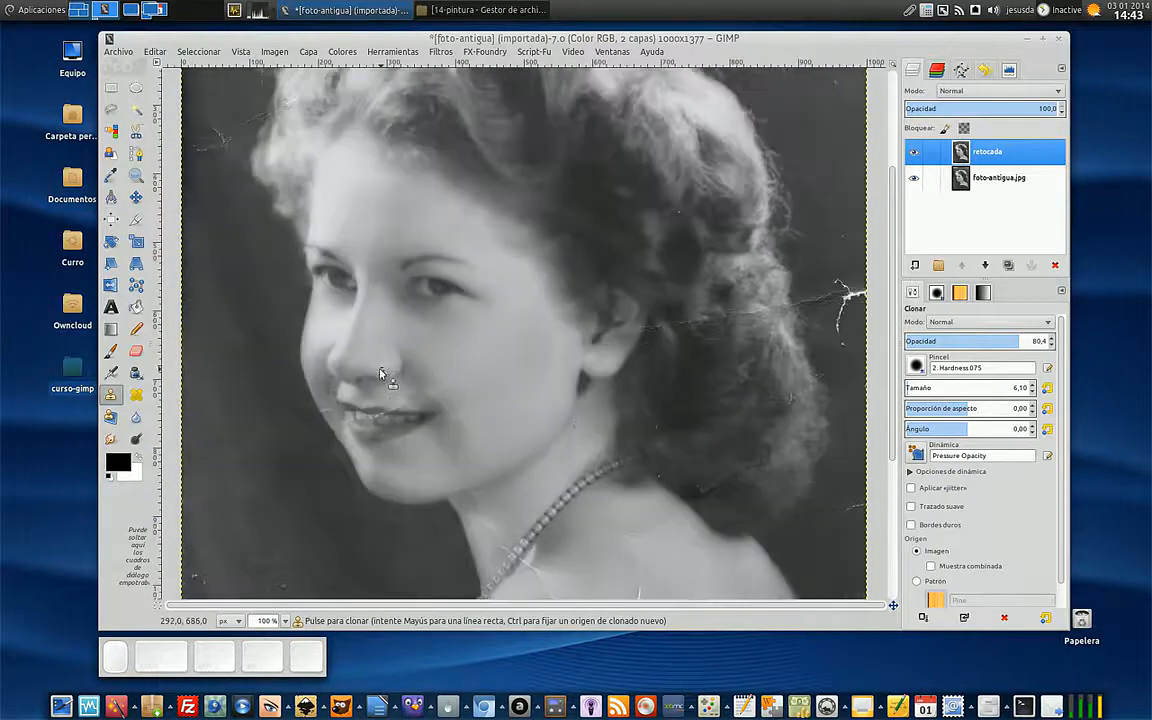
scroll(408, 384, up, 4)
scroll(411, 391, down, 5)
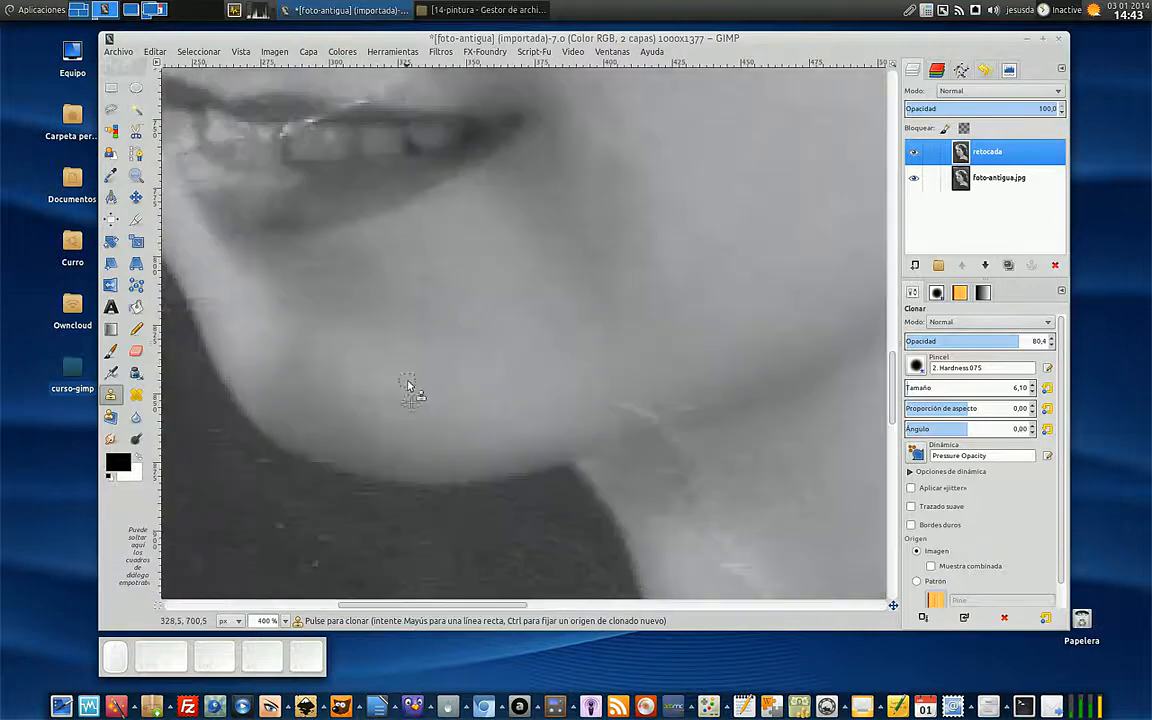
scroll(411, 391, up, 3)
key(ctrl)
ctrl+click(361, 248)
drag(330, 243, 312, 251)
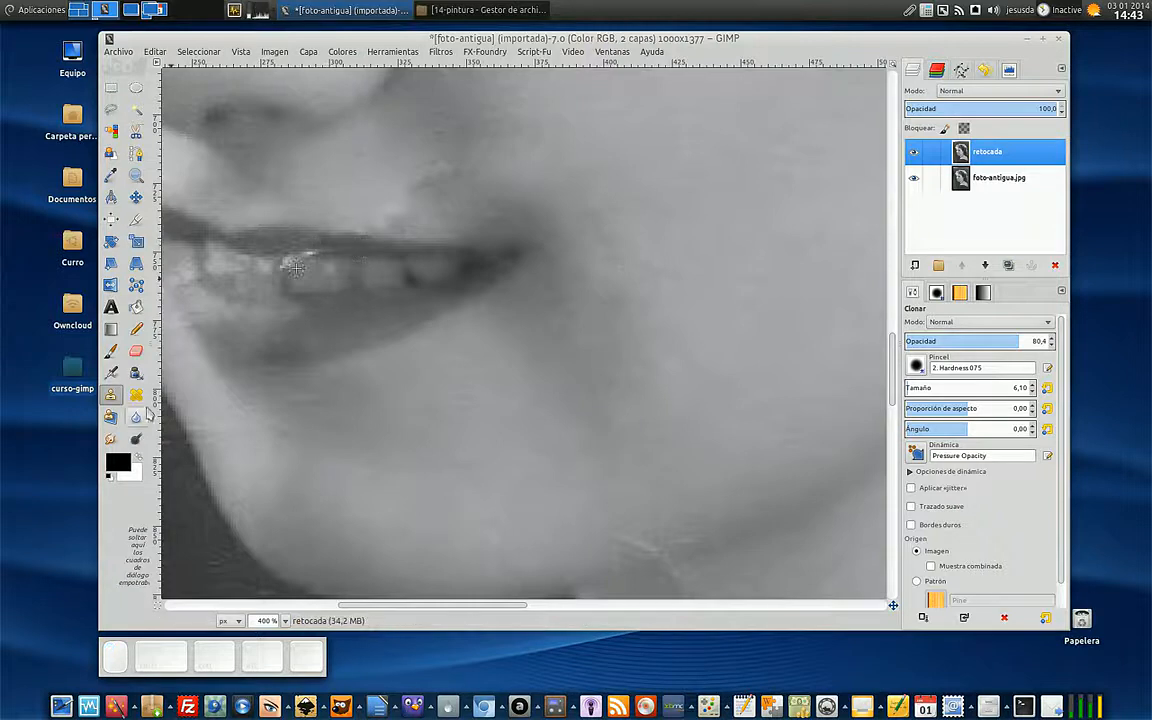
- Switch to the Heal tool and heal the remaining bright marks on the teeth and the skin above the mouth
click(136, 394)
key(ctrl)
mouse_move(330, 270)
mouse_down()
mouse_move(303, 260)
mouse_move(290, 276)
mouse_move(268, 270)
mouse_up()
ctrl+click(337, 204)
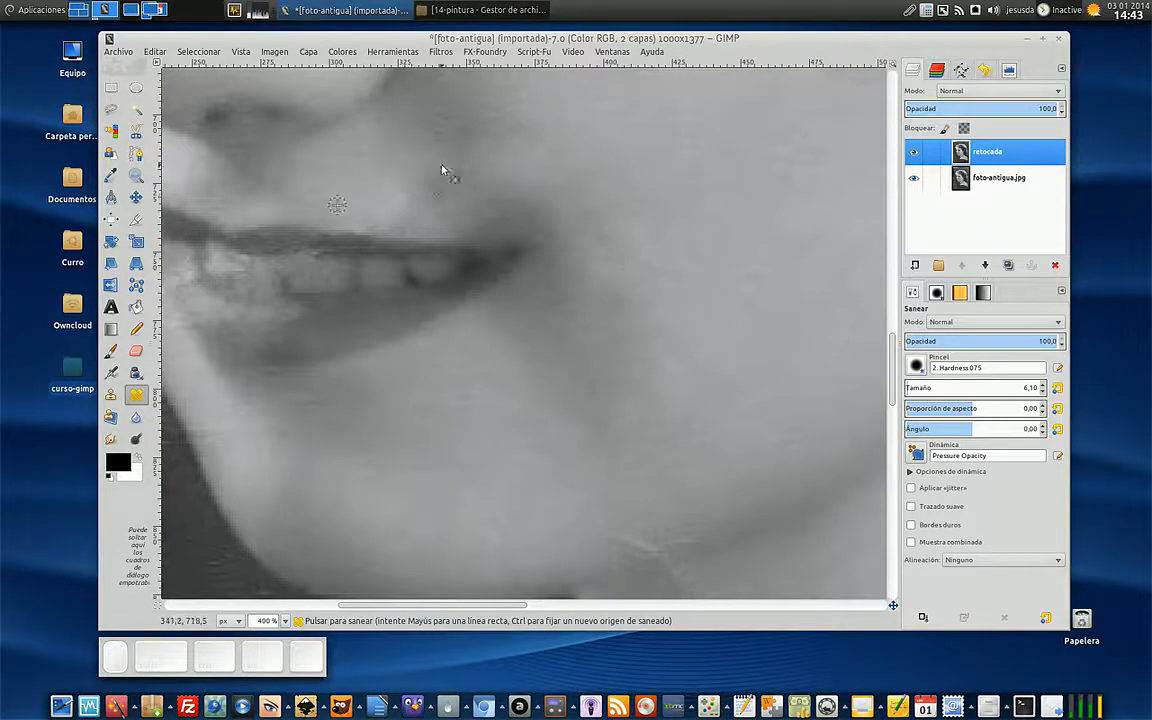
mouse_move(437, 186)
mouse_down()
mouse_move(424, 187)
mouse_move(443, 180)
mouse_up()
ctrl+scroll(291, 270, down, 5)
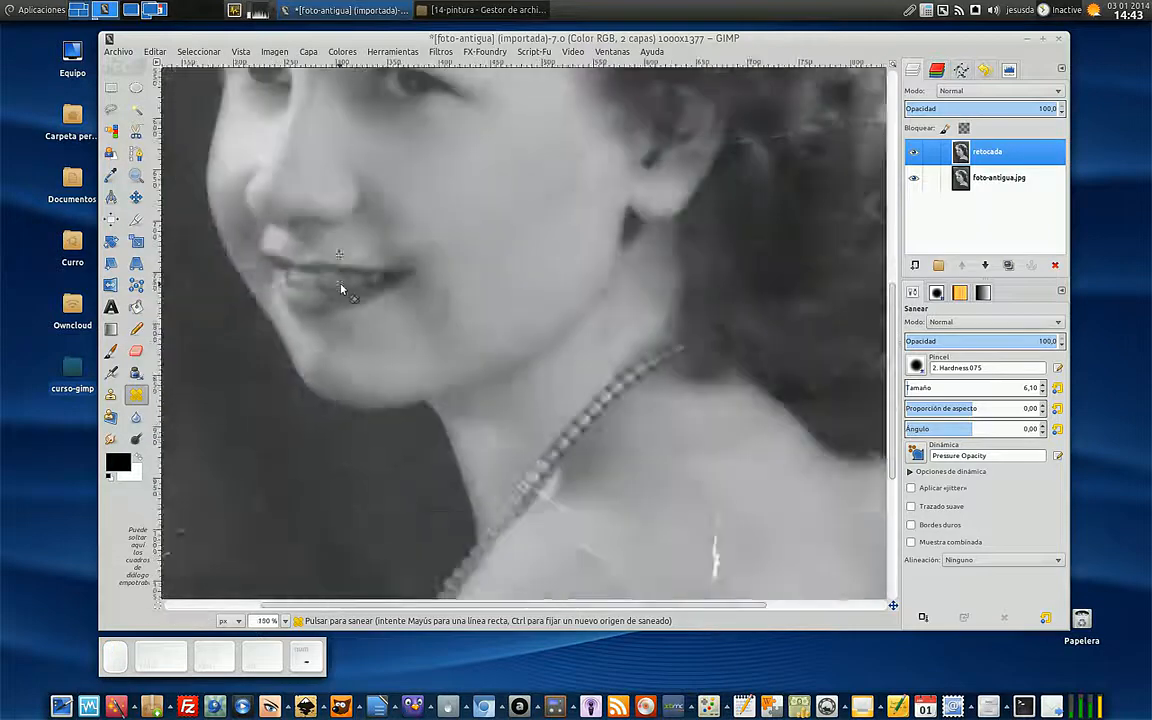
- Use the Clone tool with brush size 72.75 to cover the white spot in the lower background with dark tone sampled nearby
key(ctrl)
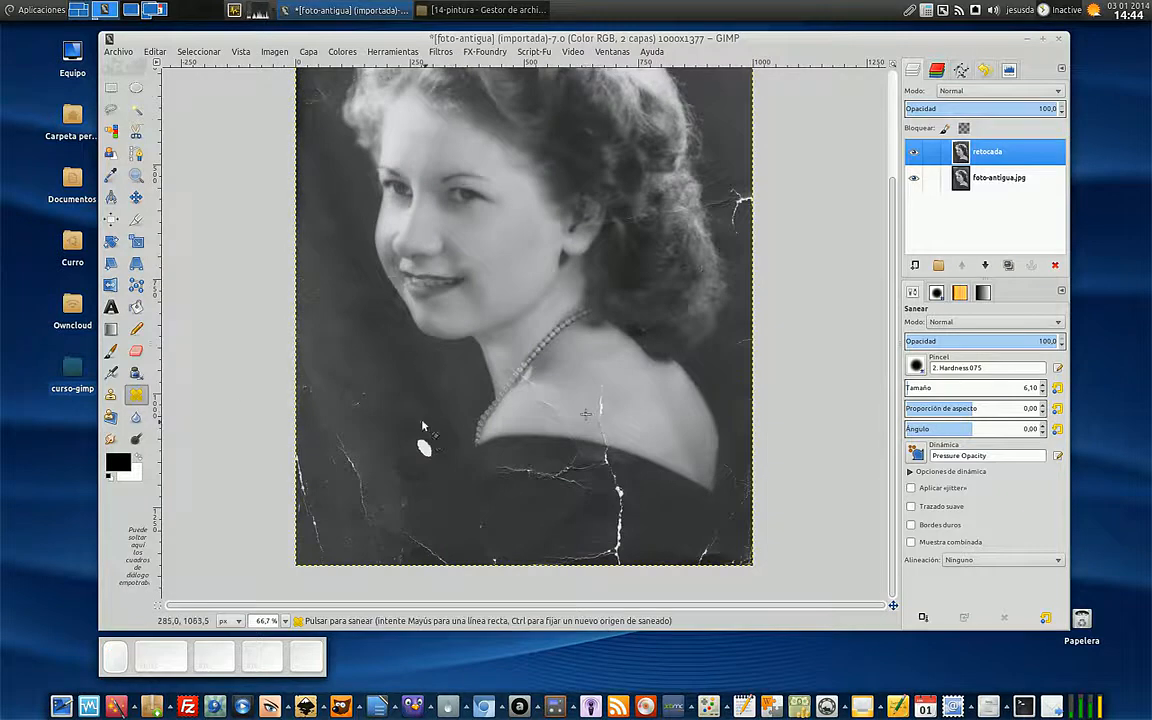
key(ctrl)
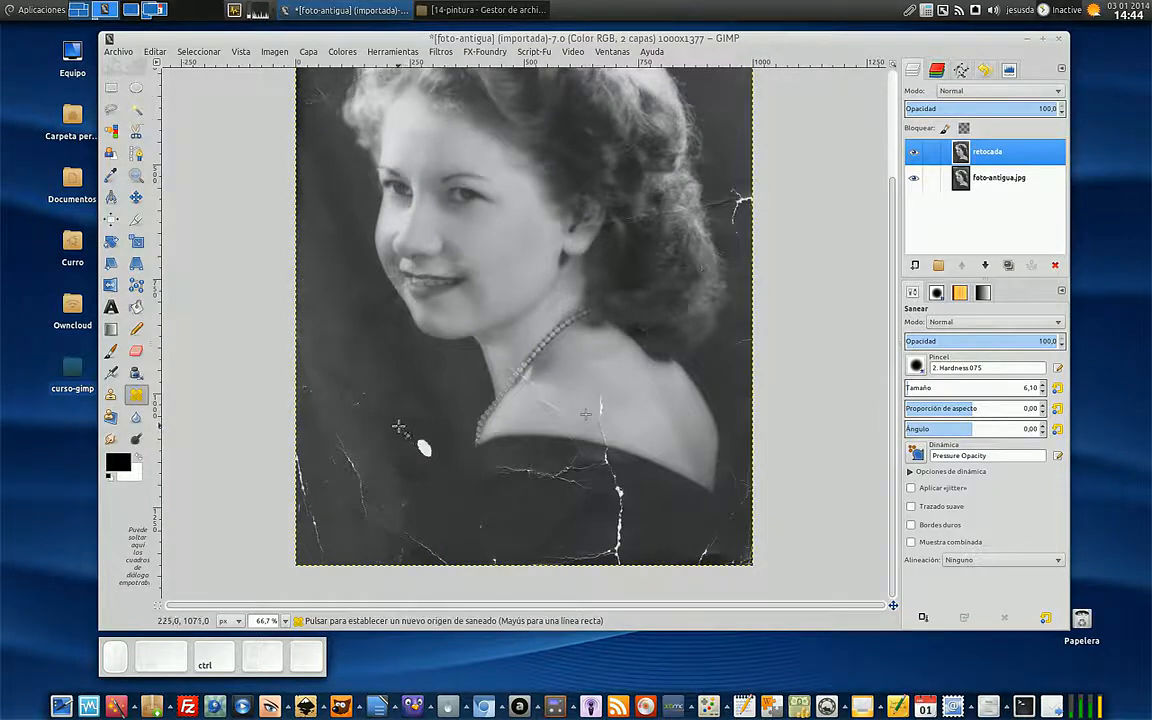
ctrl+click(418, 405)
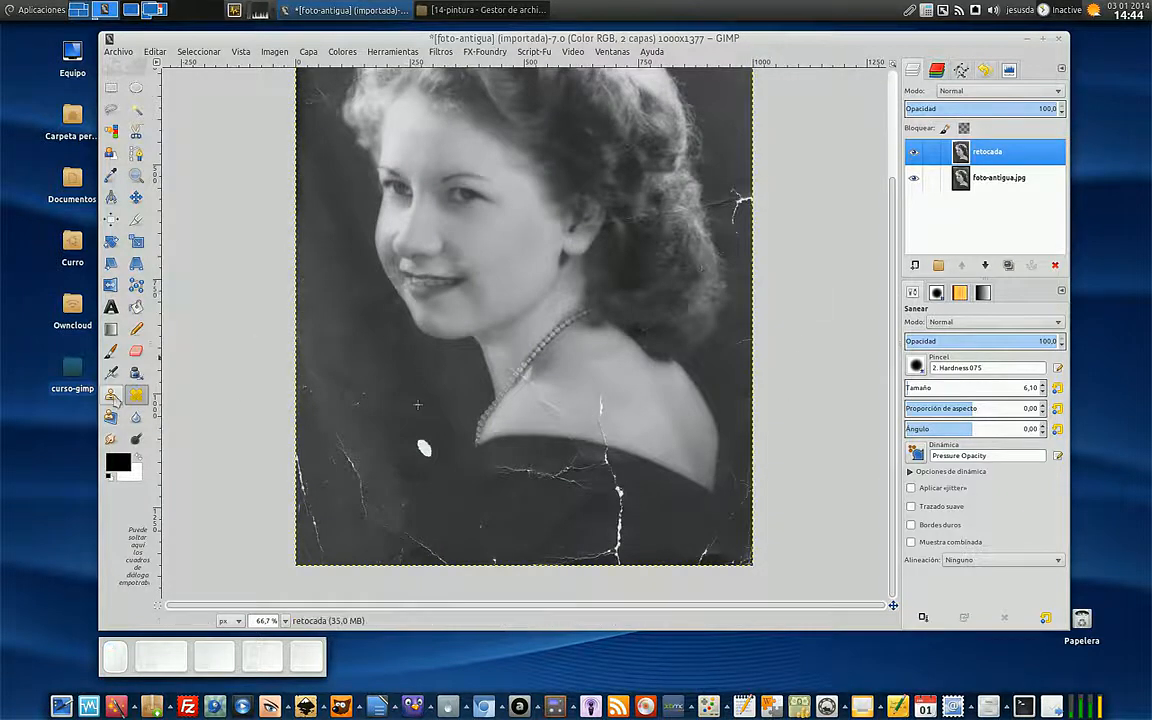
key(c)
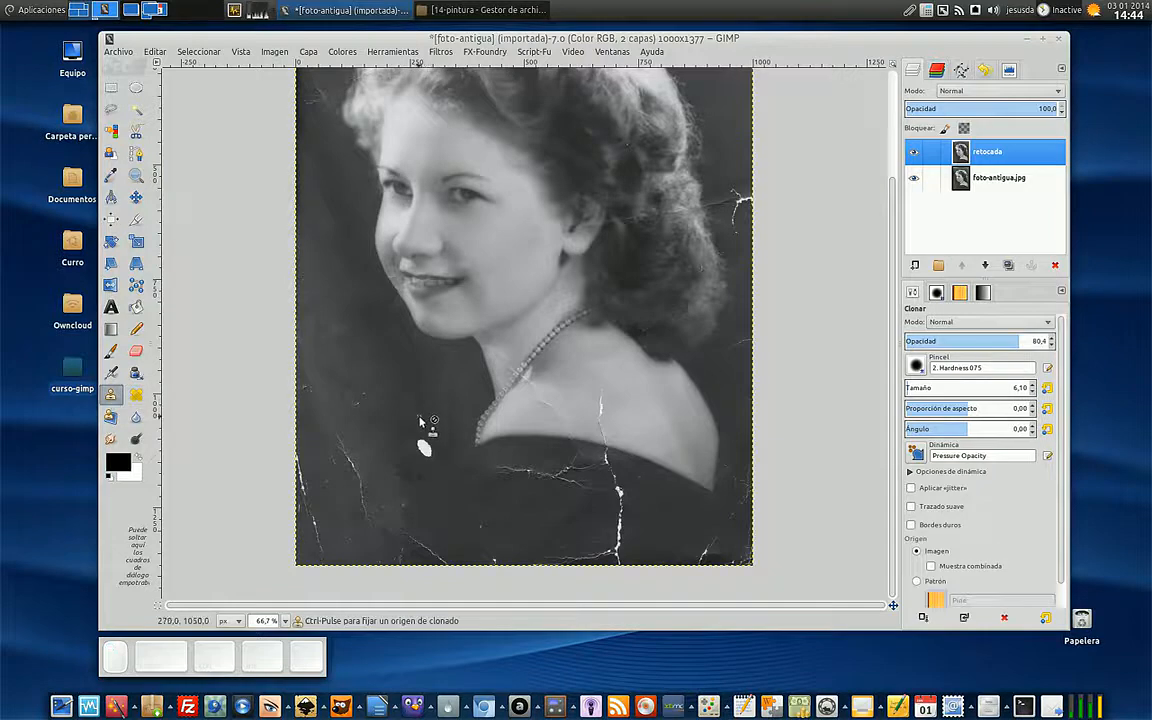
ctrl+click(420, 414)
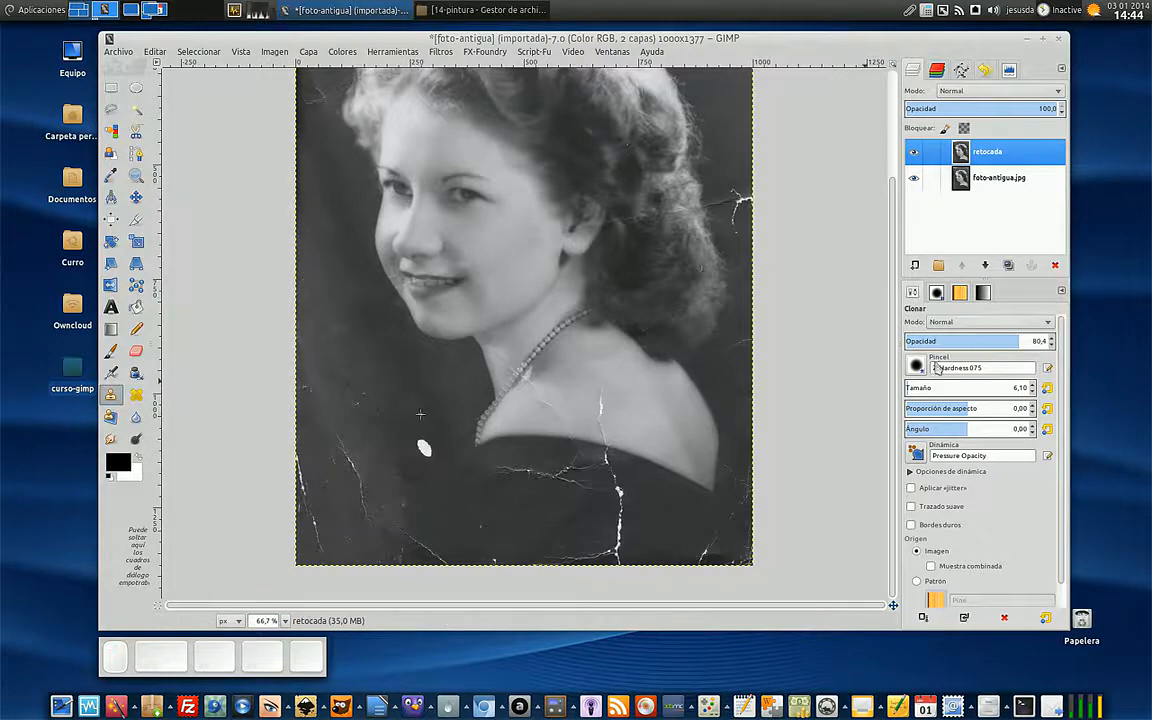
drag(918, 391, 927, 391)
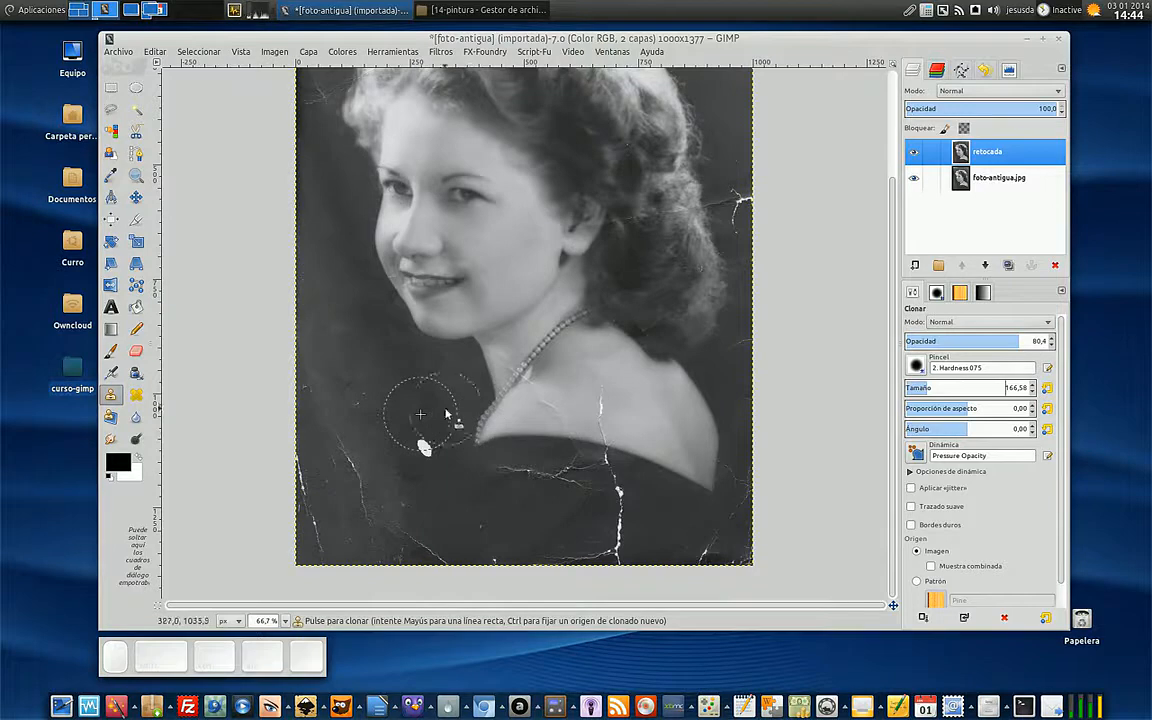
ctrl+click(403, 399)
click(418, 442)
click(424, 449)
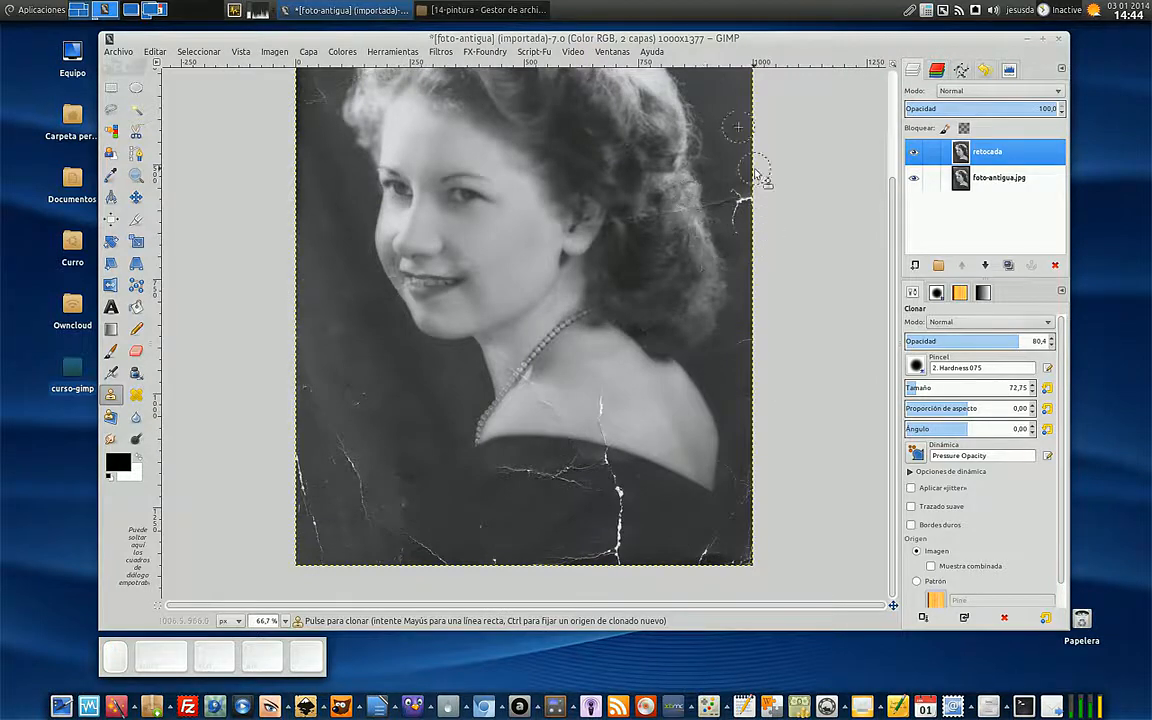
- Set the Clone opacity to 100 and cover the damage in the photo's upper-right corner with background sampled below it
scroll(755, 385, up, 3)
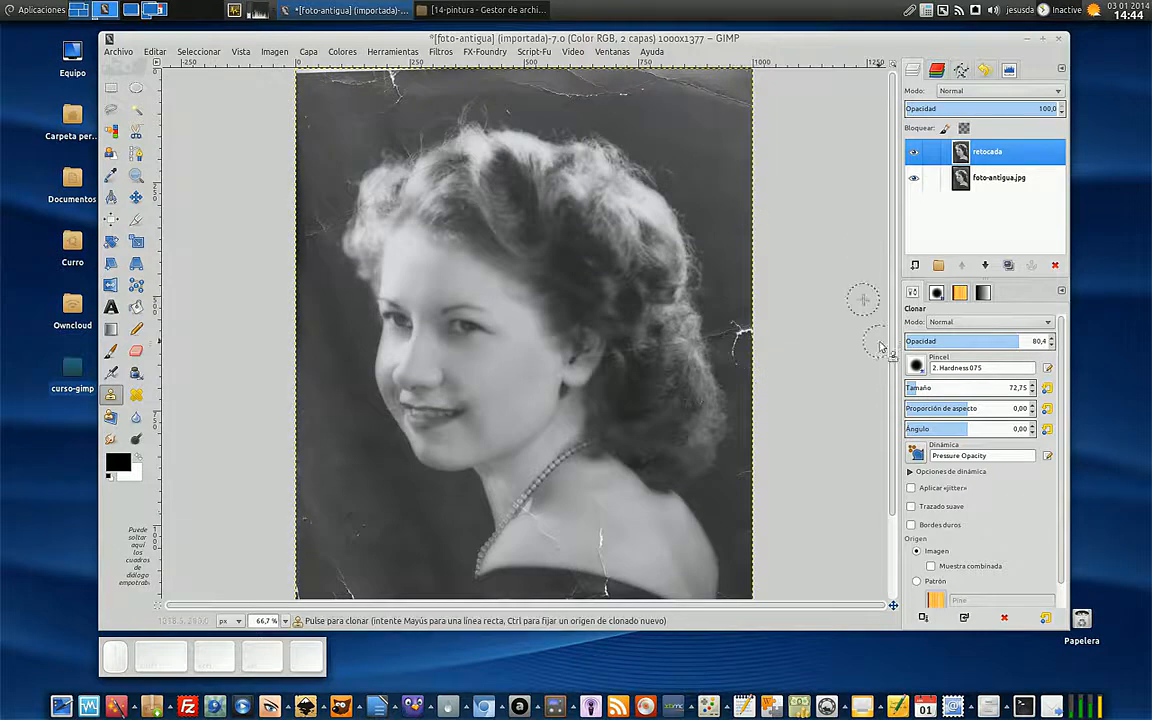
click(1020, 343)
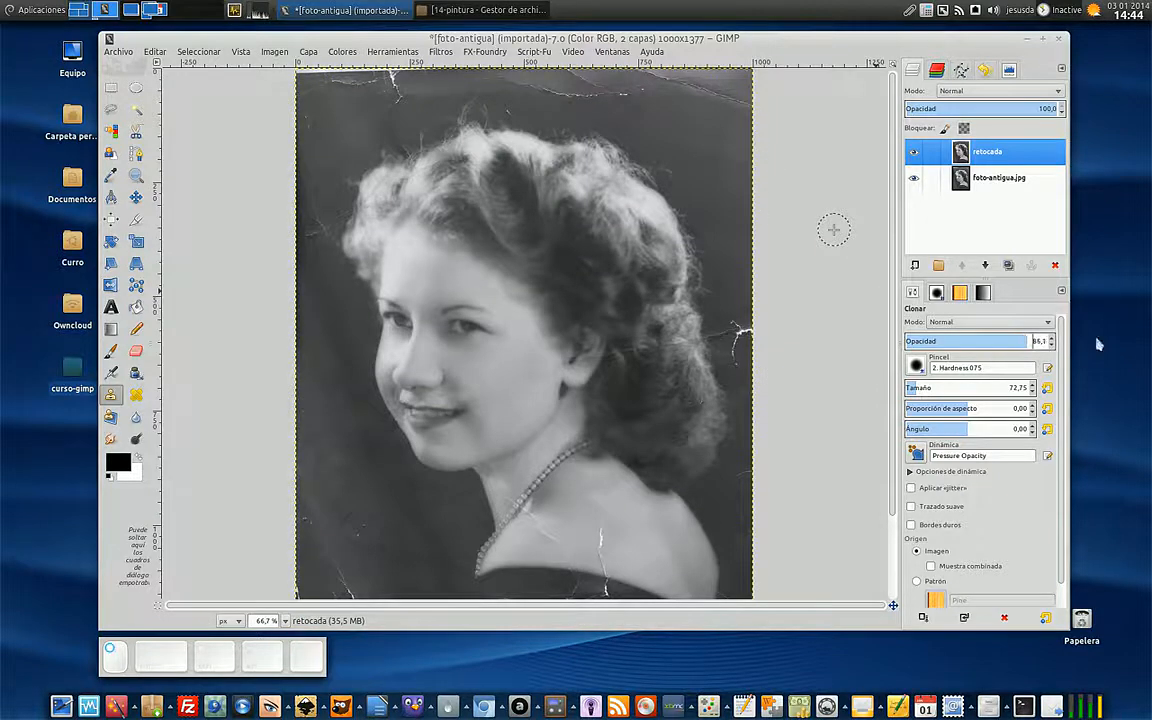
drag(1004, 342, 1113, 340)
ctrl+click(716, 131)
mouse_move(734, 96)
mouse_down()
mouse_move(664, 76)
mouse_move(743, 79)
mouse_up()
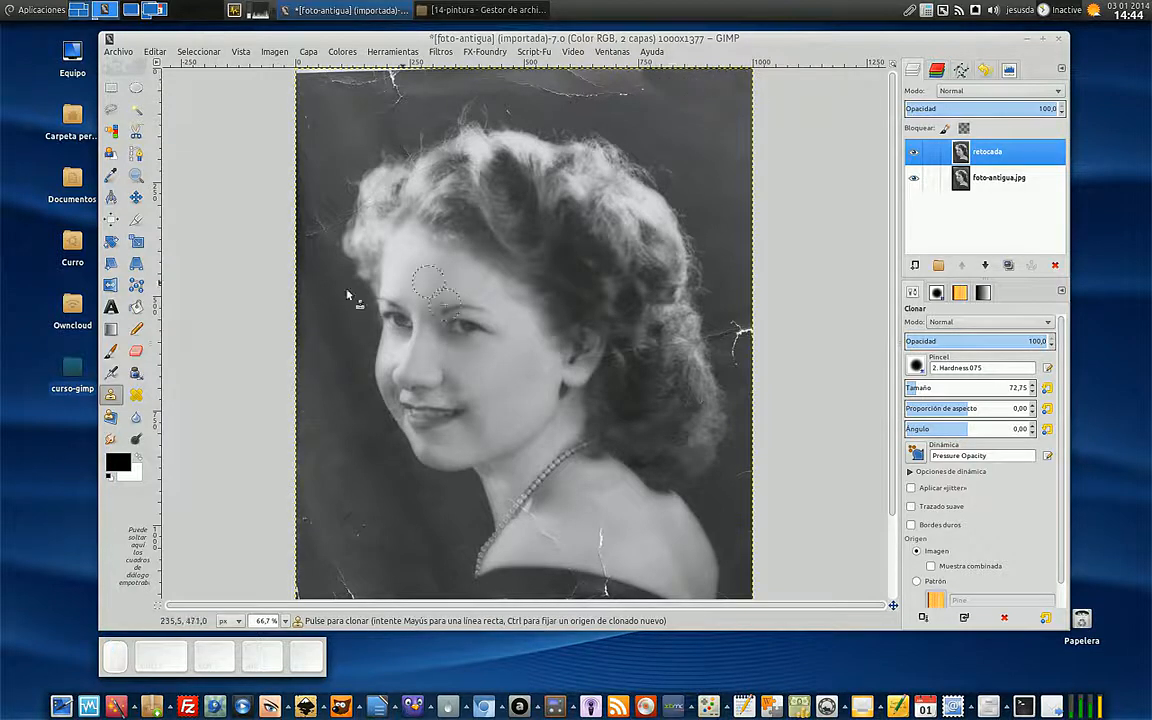
- Switch to the Heal tool and heal the cracks across the background along the photo's top edge
click(136, 394)
ctrl+click(695, 140)
mouse_move(654, 95)
mouse_down()
mouse_move(609, 90)
mouse_move(652, 83)
mouse_move(692, 98)
mouse_up()
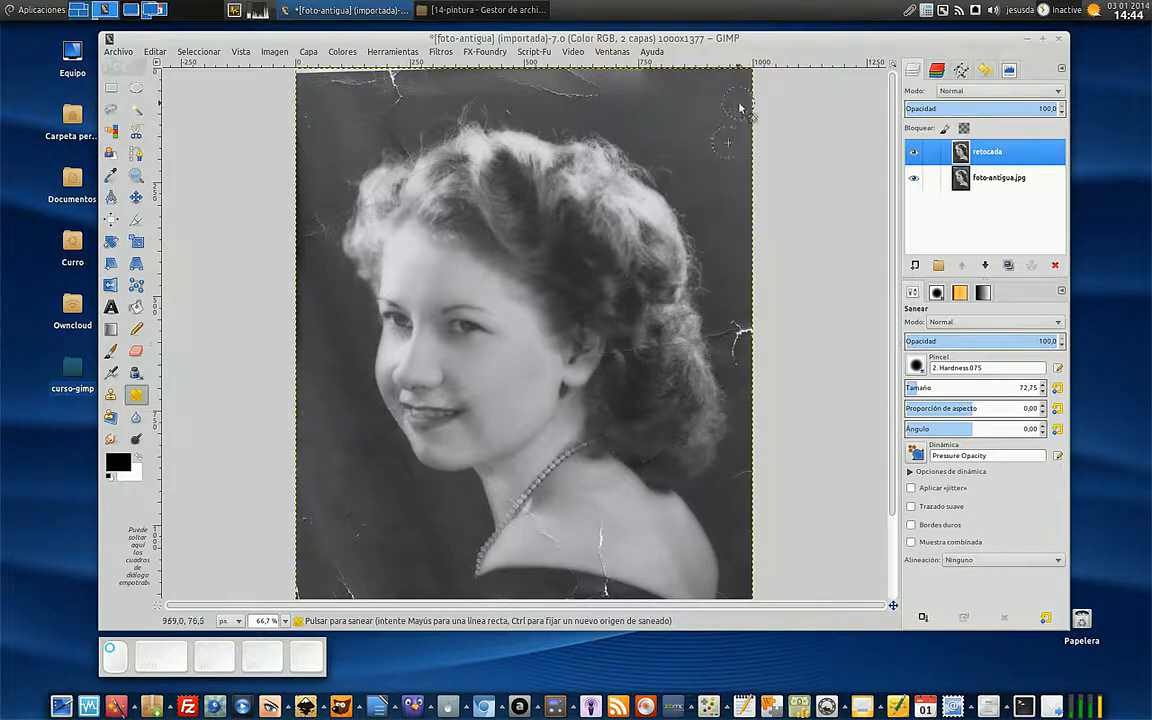
mouse_move(560, 96)
mouse_down()
mouse_move(504, 71)
mouse_move(637, 92)
mouse_move(383, 95)
mouse_move(390, 102)
mouse_move(412, 93)
mouse_move(385, 76)
mouse_move(366, 114)
mouse_move(340, 93)
mouse_move(402, 94)
mouse_up()
ctrl+click(353, 127)
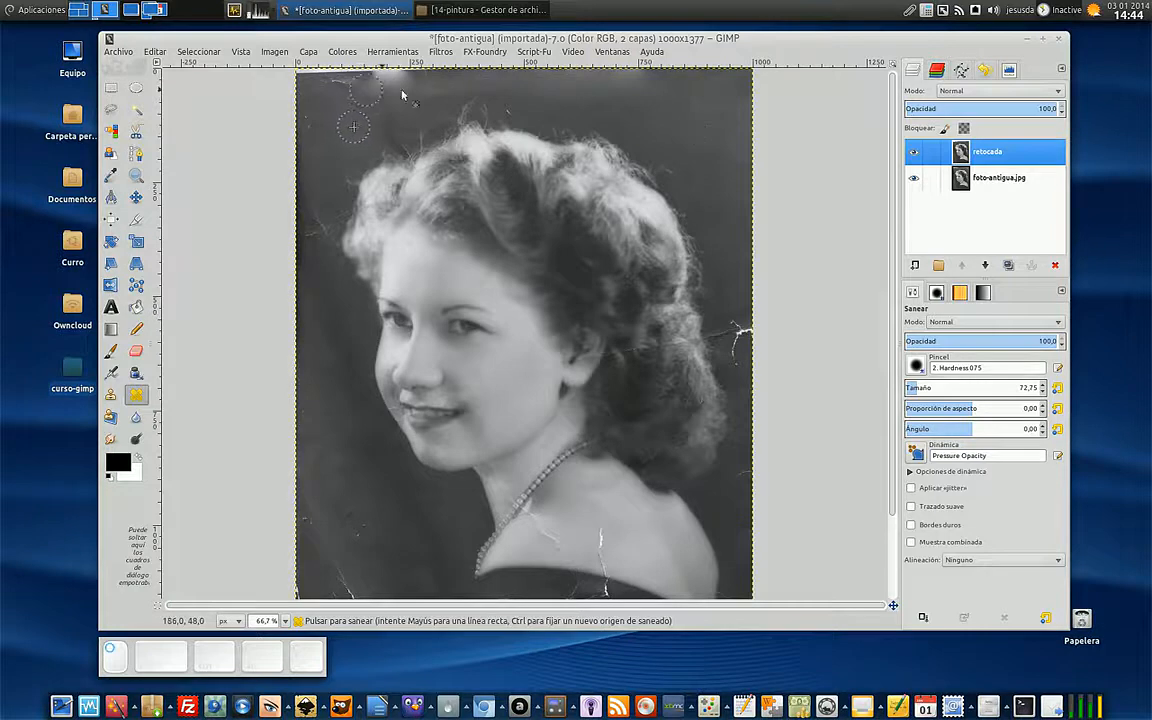
- Return to the Clone tool and cover the bright blotch and white border on the photo's top edge with dark background
key(c)
ctrl+click(345, 119)
mouse_move(413, 84)
mouse_down()
mouse_move(343, 75)
mouse_move(342, 138)
mouse_move(338, 85)
mouse_move(349, 77)
mouse_move(295, 70)
mouse_move(281, 230)
mouse_up()
ctrl+click(341, 138)
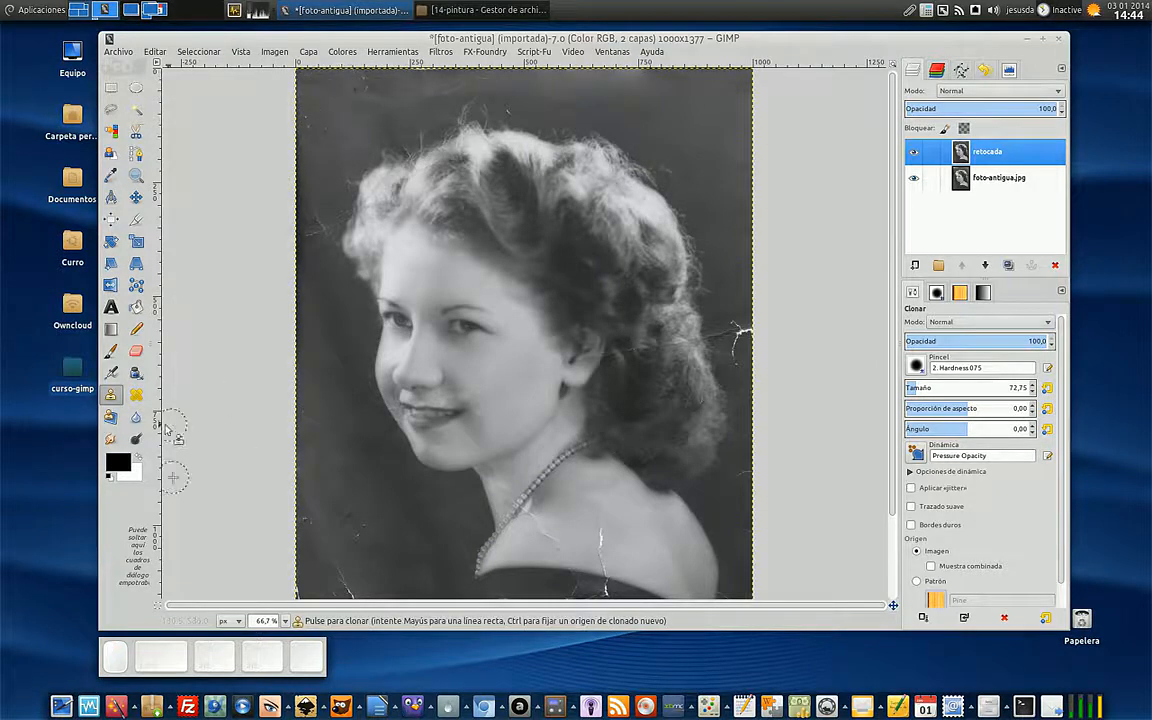
- Switch to the Heal tool and heal the marks in the upper-left background down to the area beside the hair
click(136, 394)
ctrl+click(342, 130)
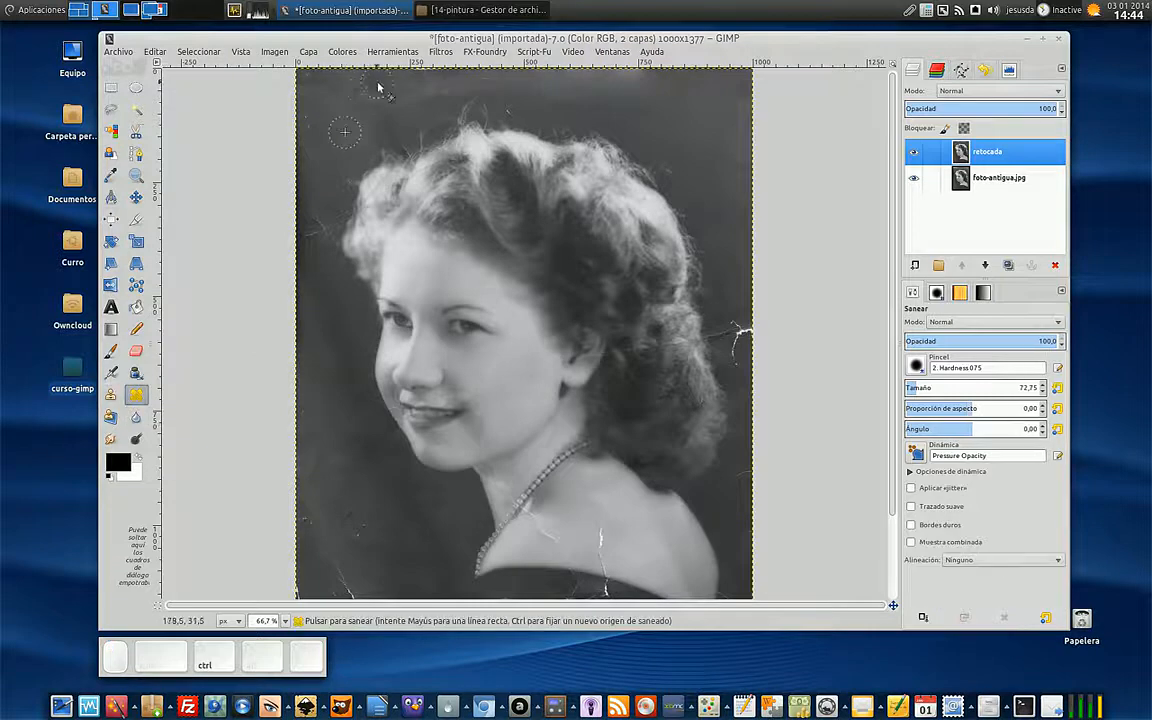
drag(306, 105, 309, 141)
click(304, 127)
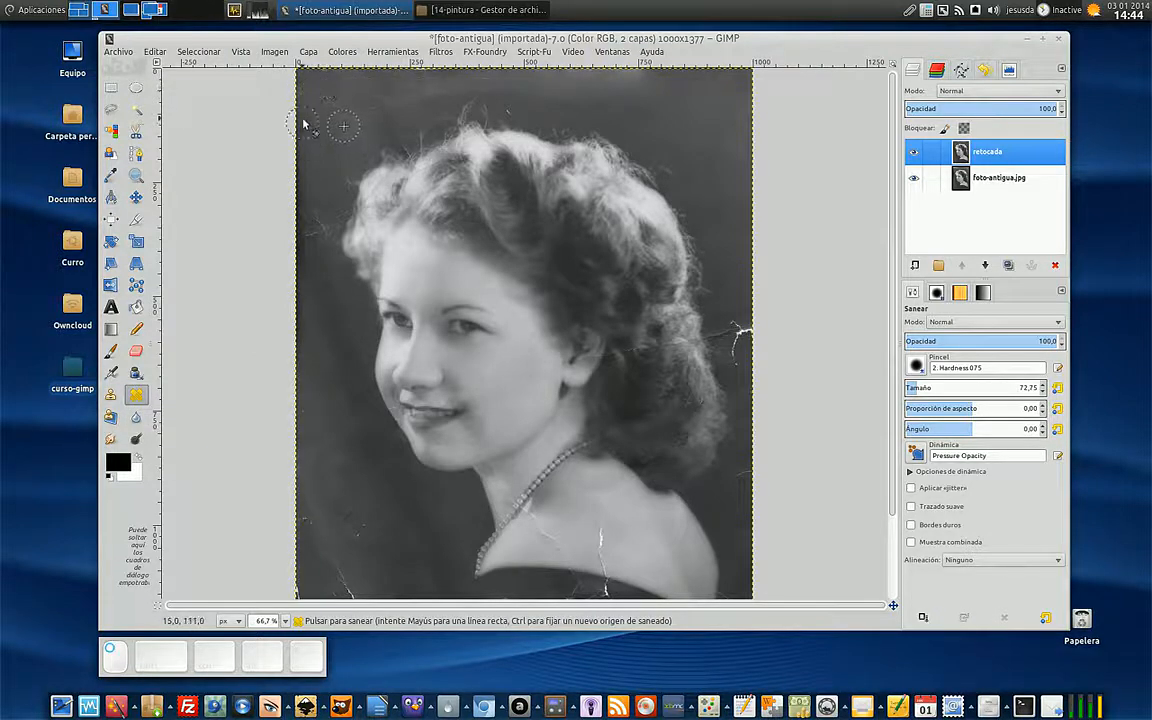
ctrl+click(317, 174)
mouse_move(319, 220)
mouse_down()
mouse_move(321, 231)
mouse_move(338, 203)
mouse_up()
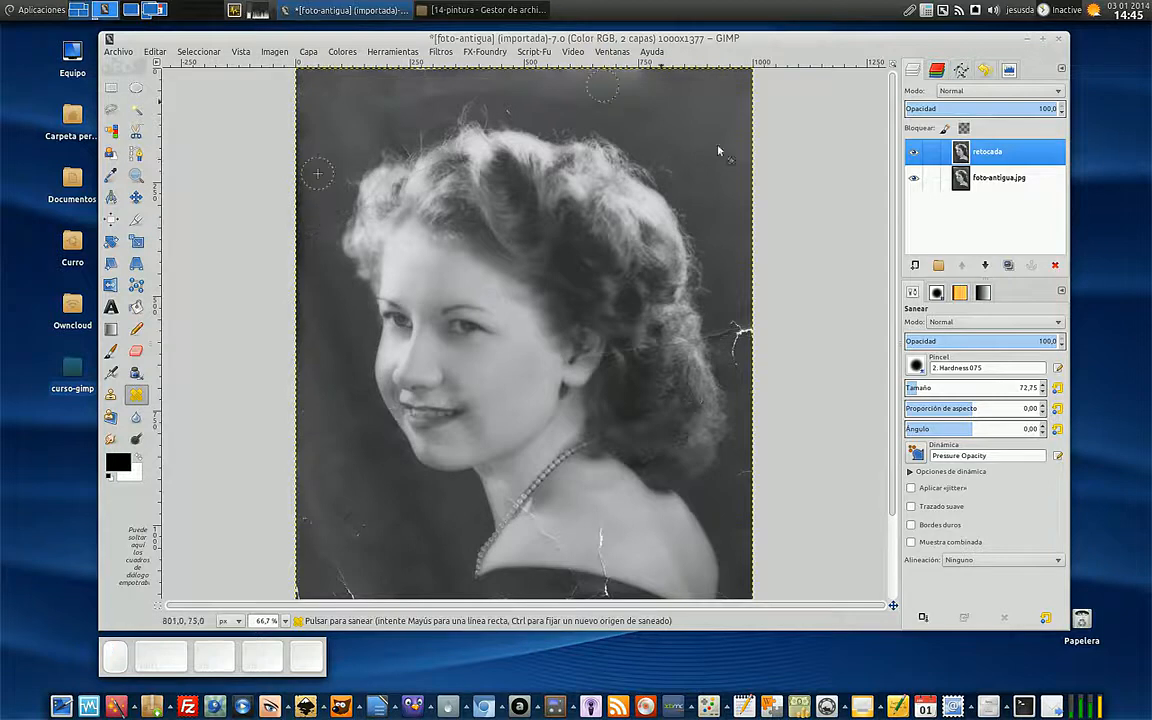
- Sample clean background on the photo's right side and heal the white branching crack beside the hair
ctrl+click(735, 239)
drag(737, 326, 741, 348)
drag(741, 346, 739, 347)
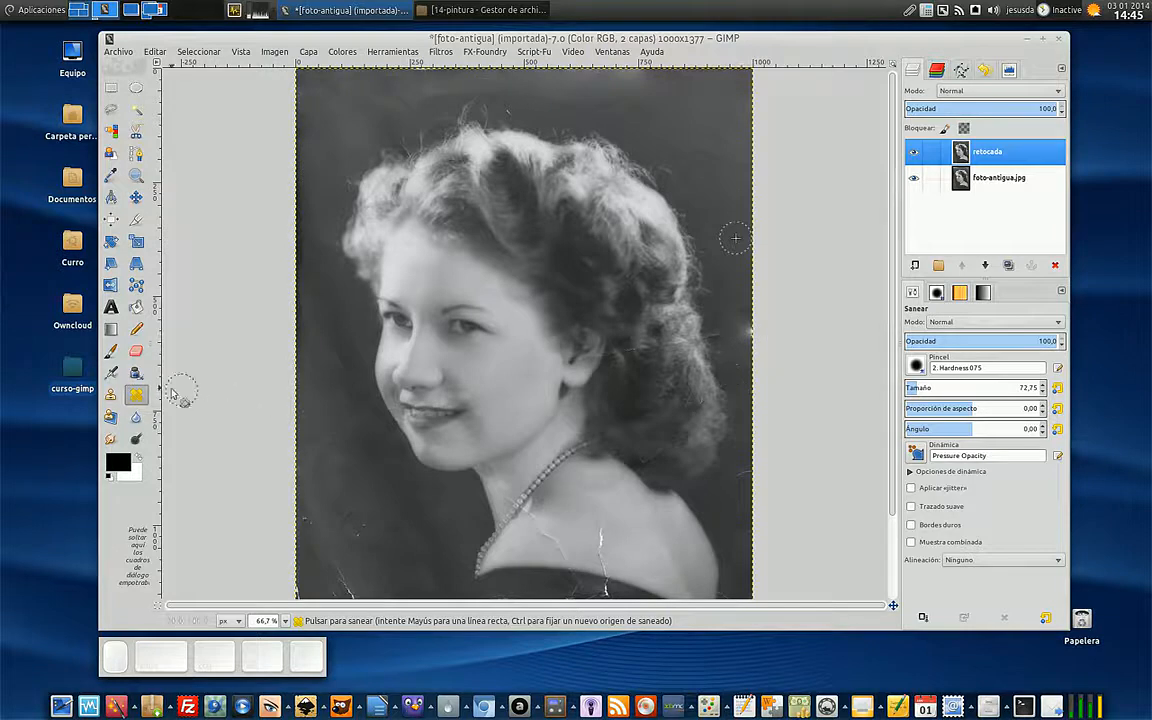
- Switch to the Clone tool and cover the leftover bright spot on the photo's right edge with background sampled above it
click(111, 394)
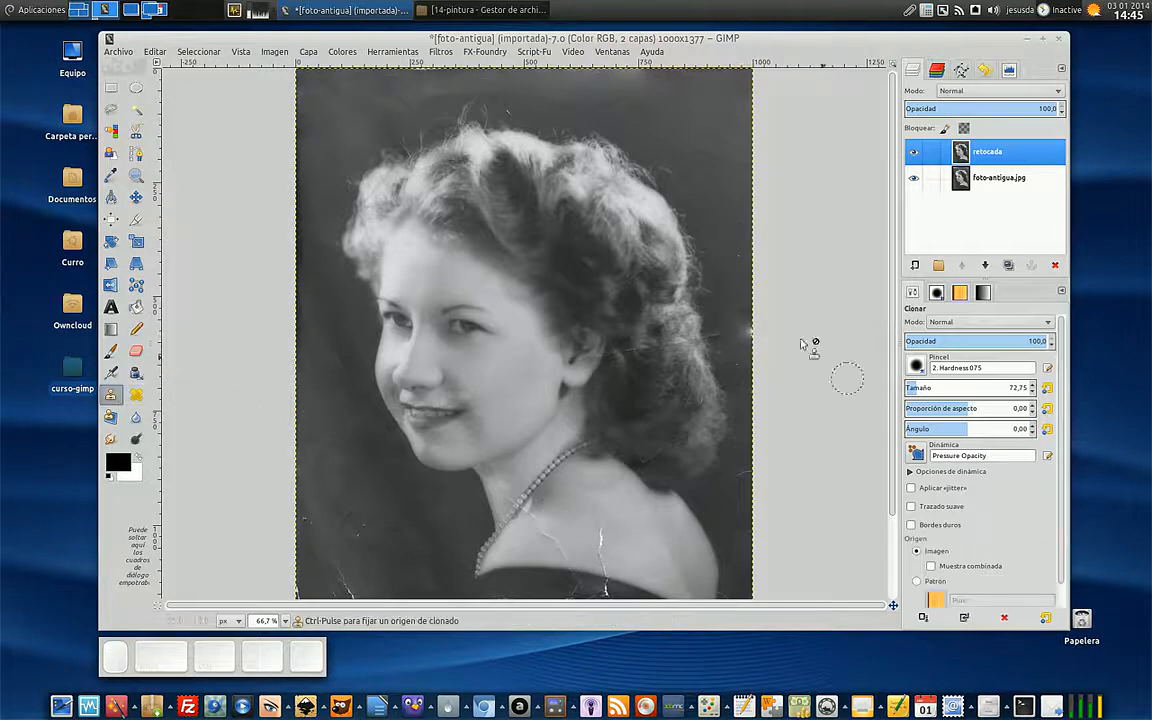
ctrl+click(733, 269)
mouse_move(734, 340)
mouse_down()
mouse_move(751, 335)
mouse_move(743, 371)
mouse_up()
key(minus)
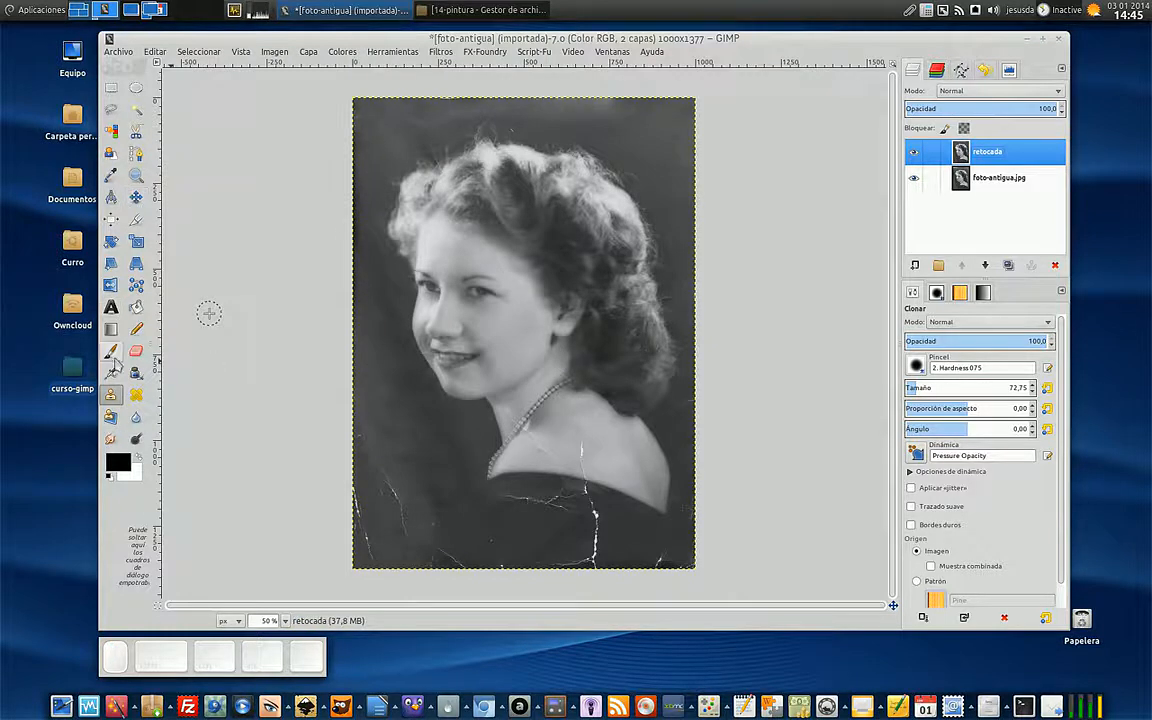
- Apply automatic Levels adjustment to layer retocada
click(343, 53)
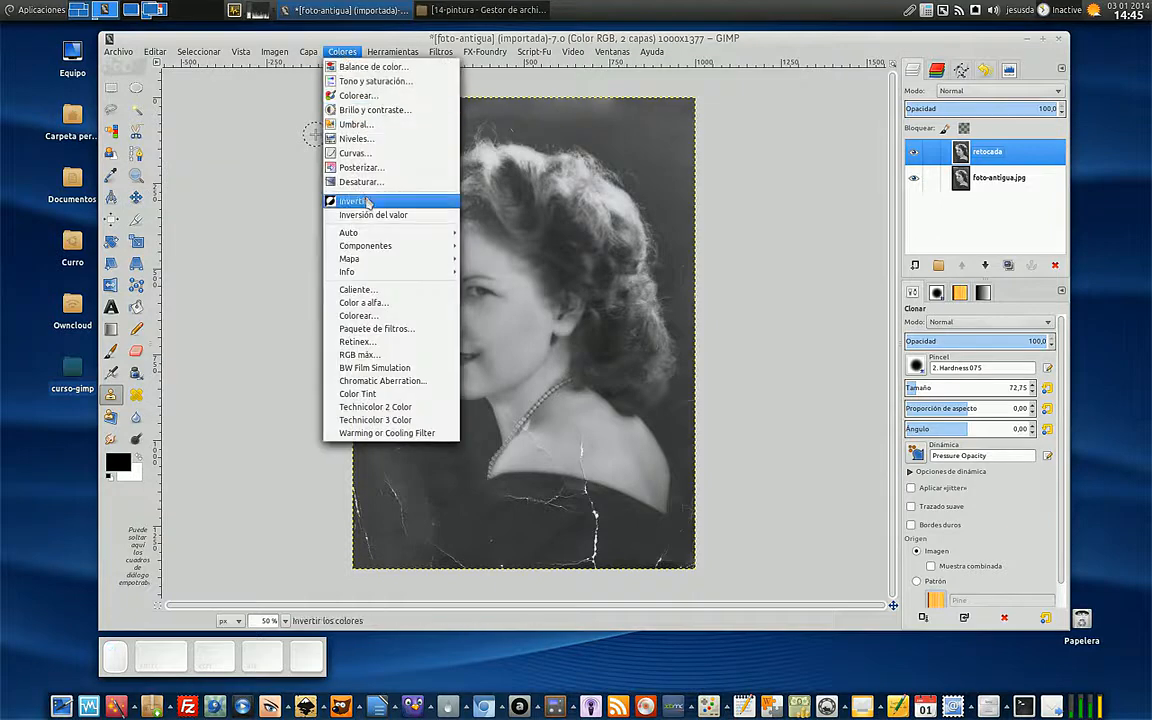
click(371, 146)
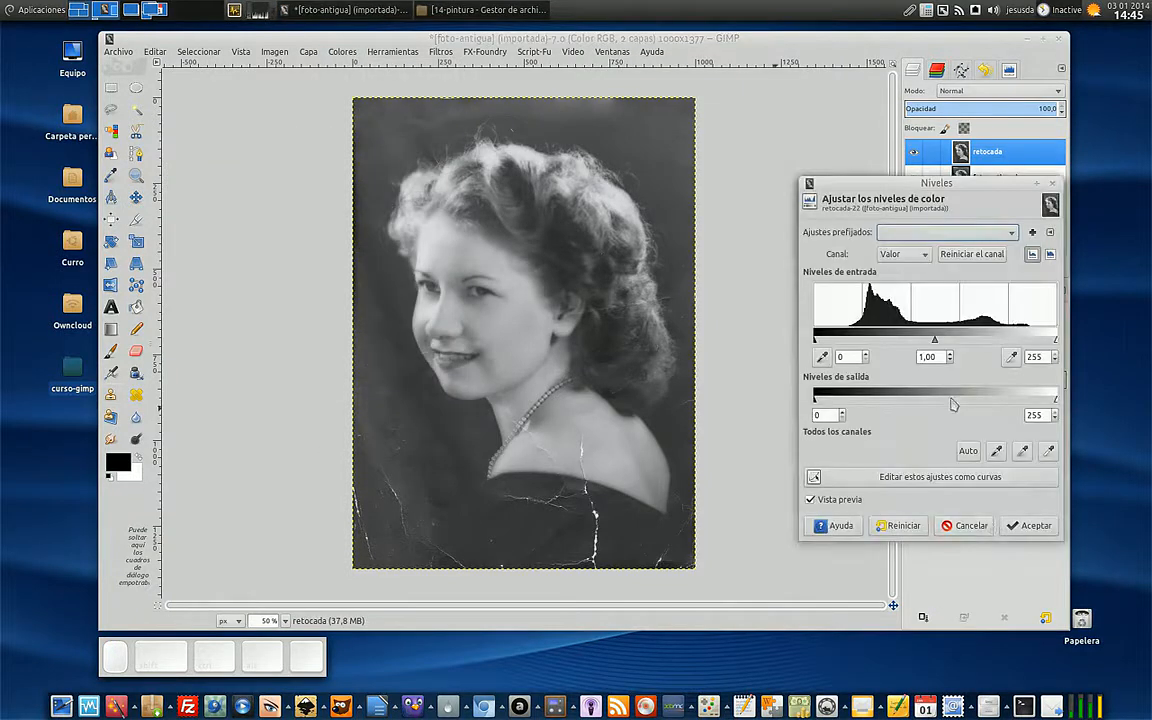
click(967, 452)
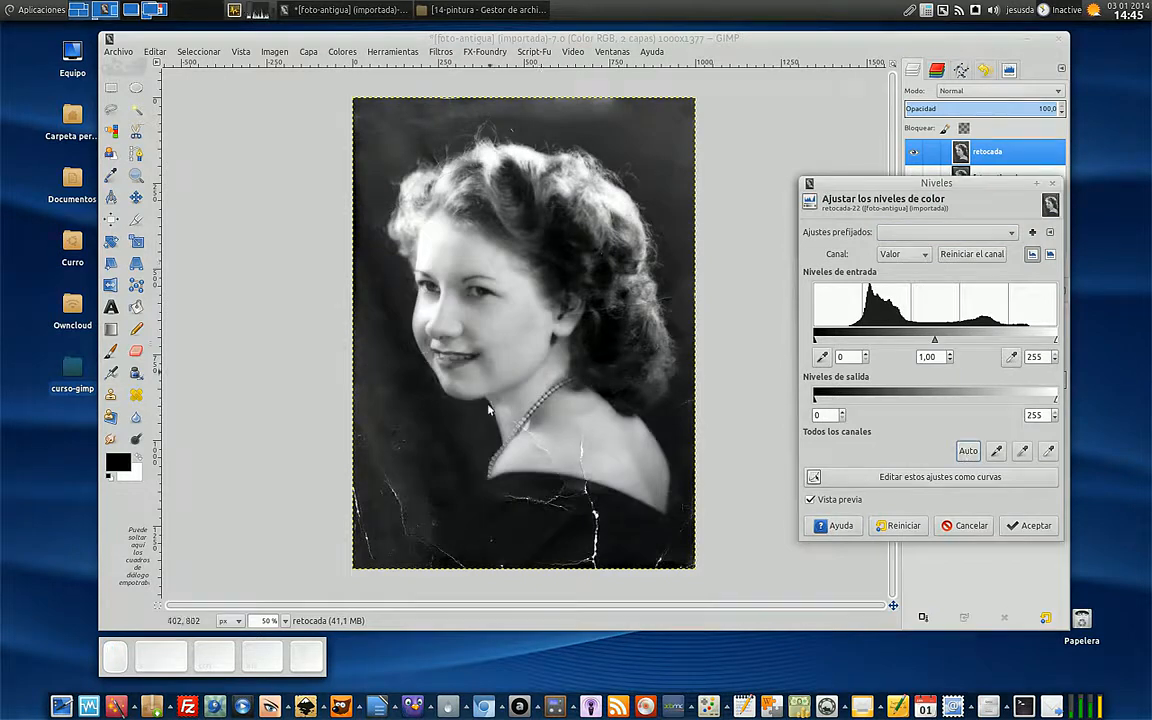
click(1030, 525)
- Lighten the eye nearer the ear using the Dodge/Burn tool in dodge mode with a brush size of 28.60
click(136, 438)
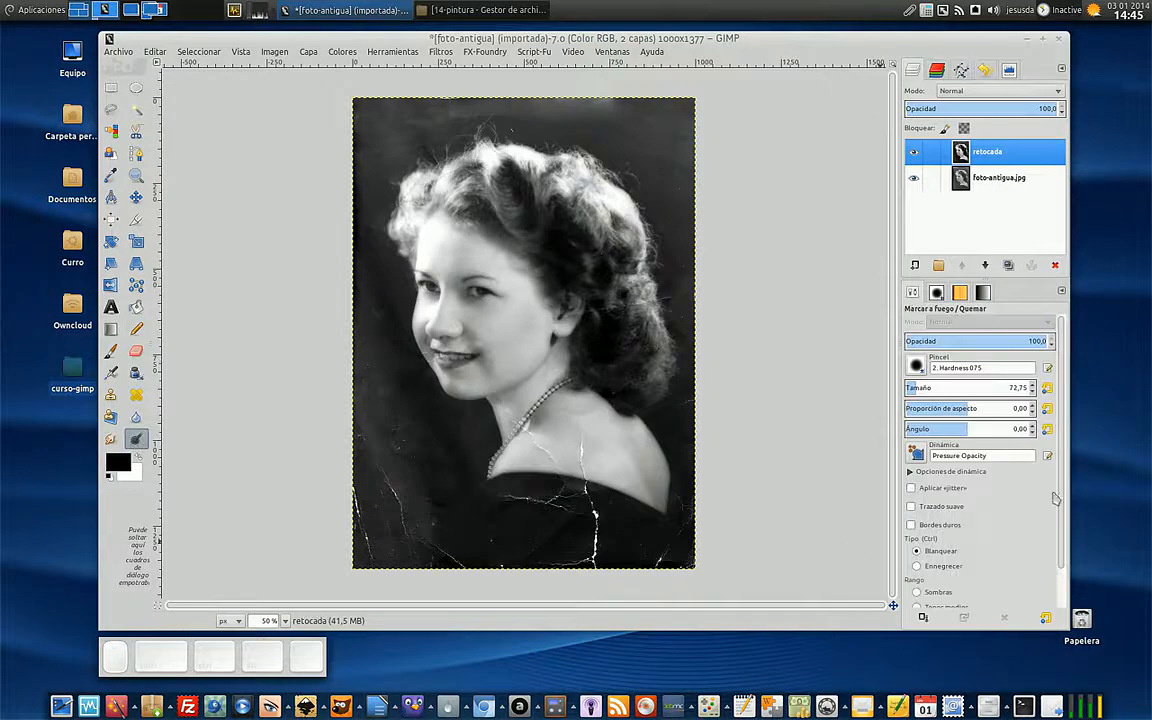
scroll(1051, 500, down, 2)
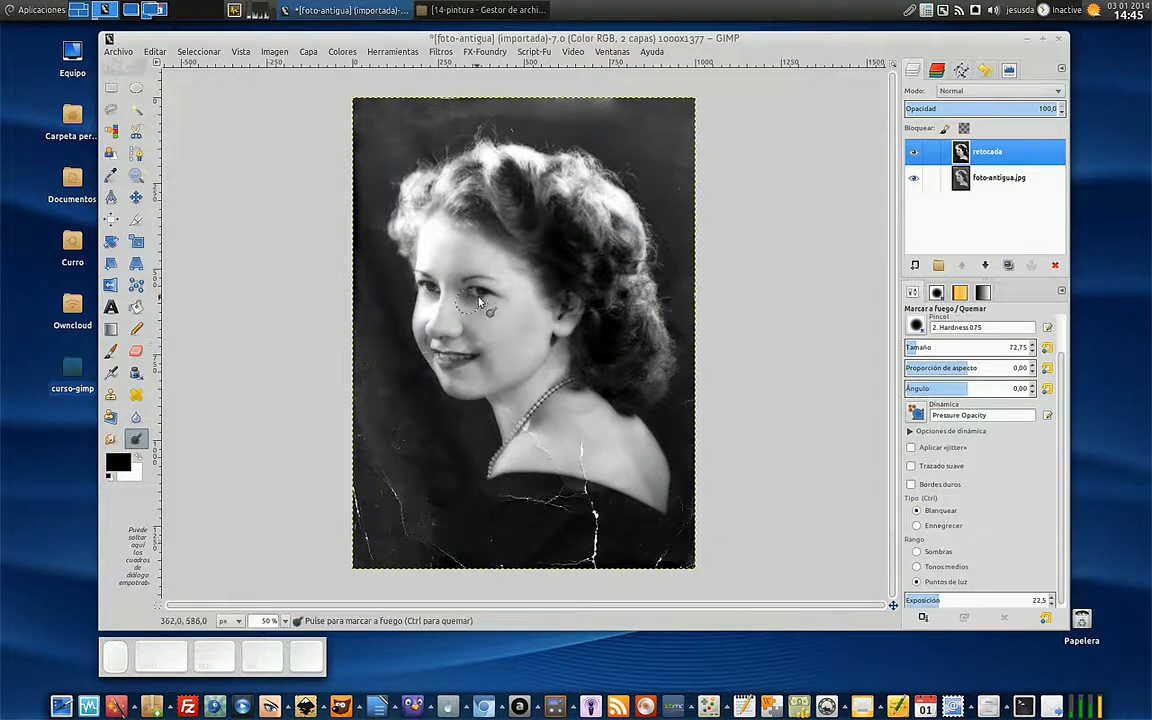
scroll(462, 305, up, 3)
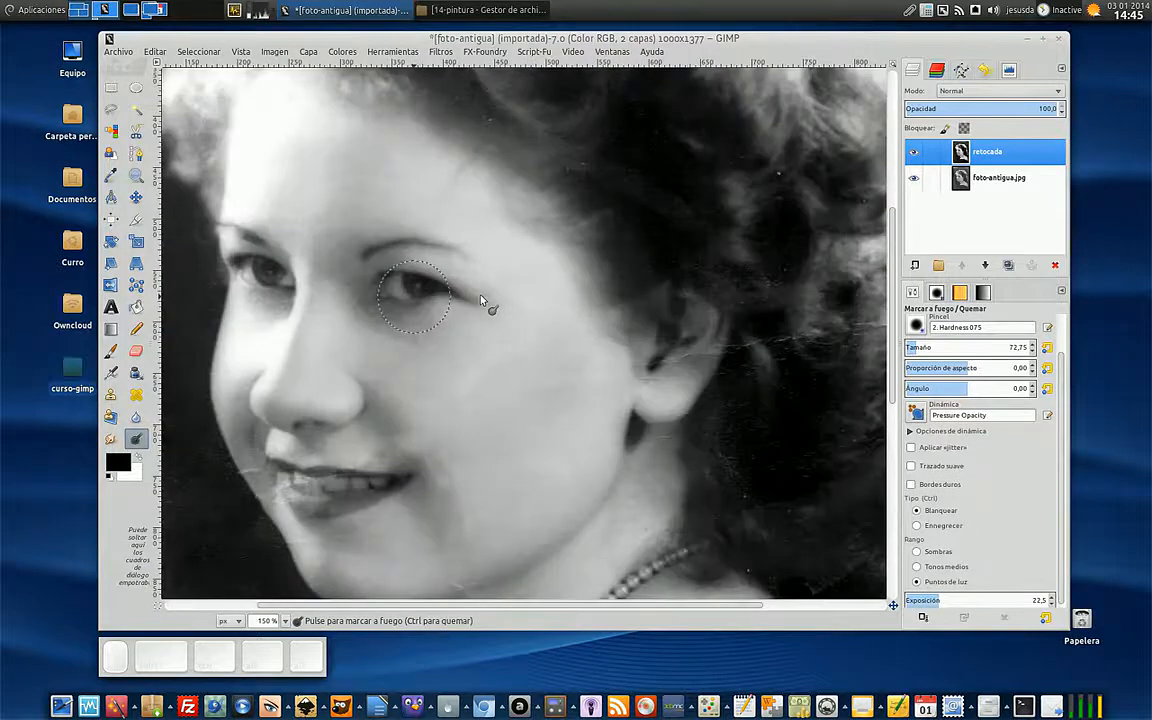
drag(1063, 513, 1065, 518)
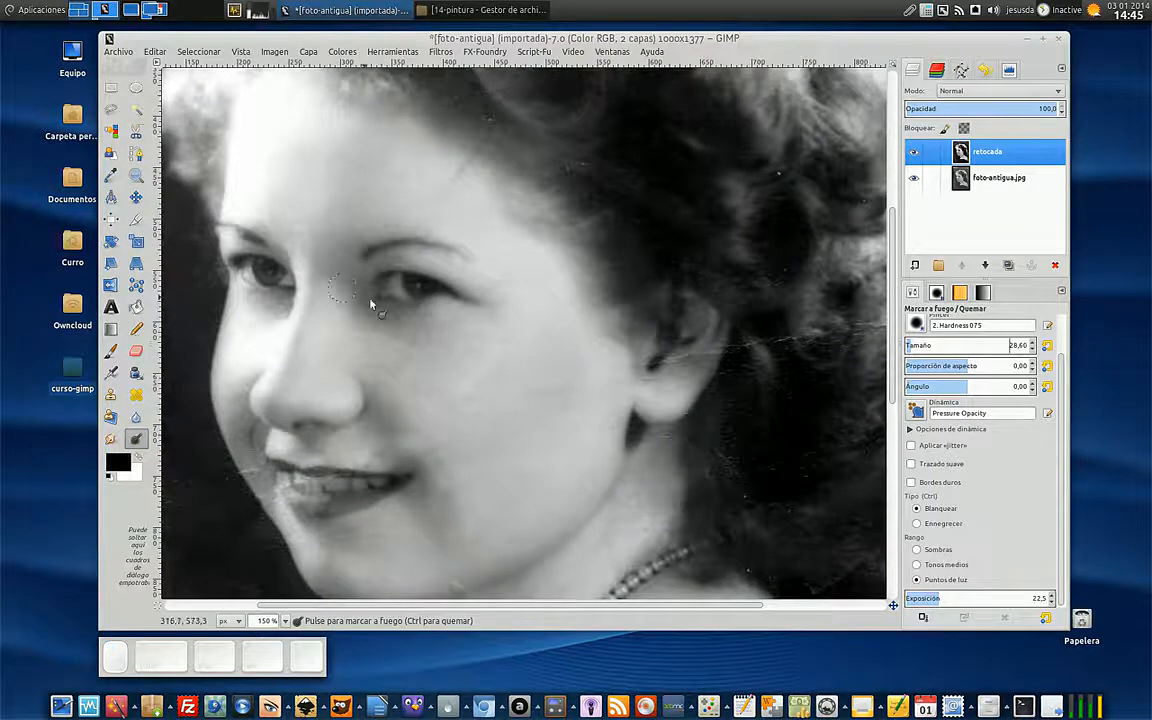
drag(391, 297, 417, 291)
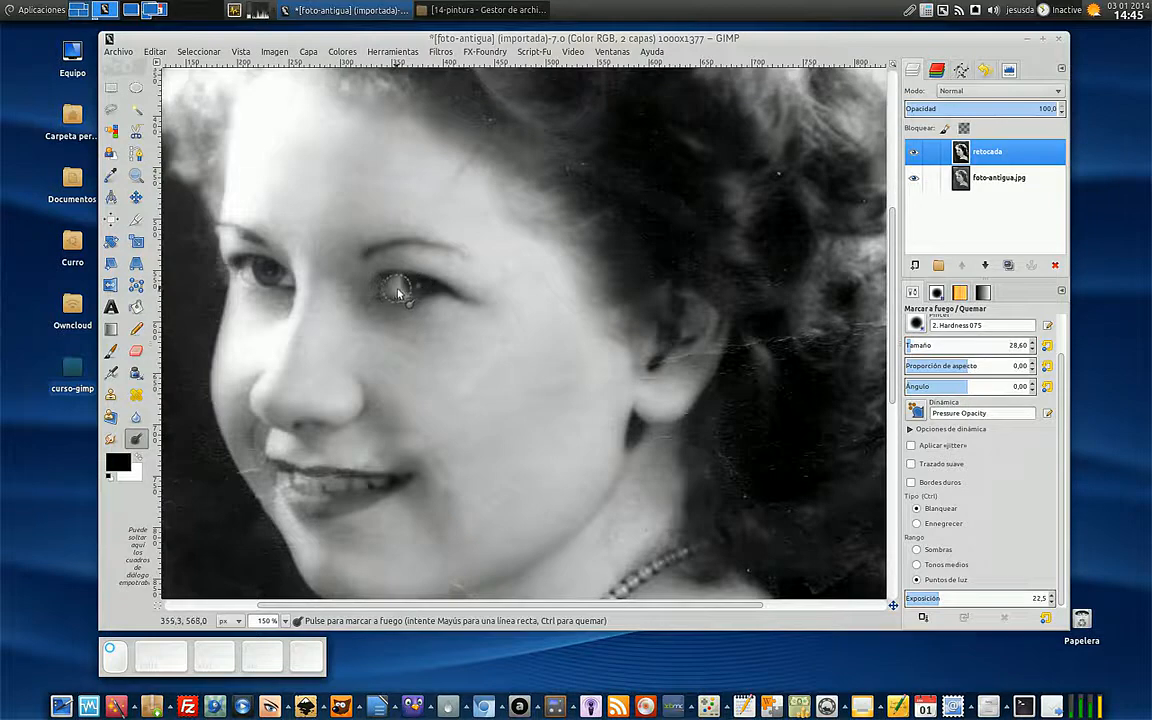
- Sharpen both eyes using the Blur/Sharpen tool with its convolution type set to Perfilar
click(136, 417)
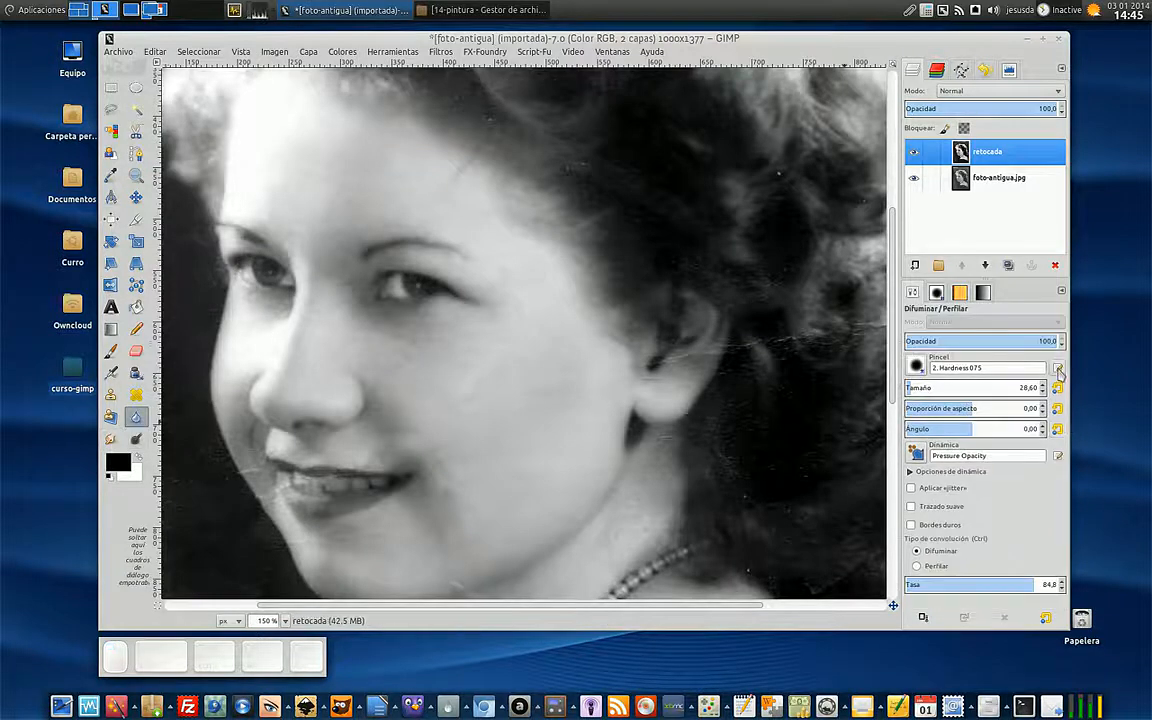
click(926, 568)
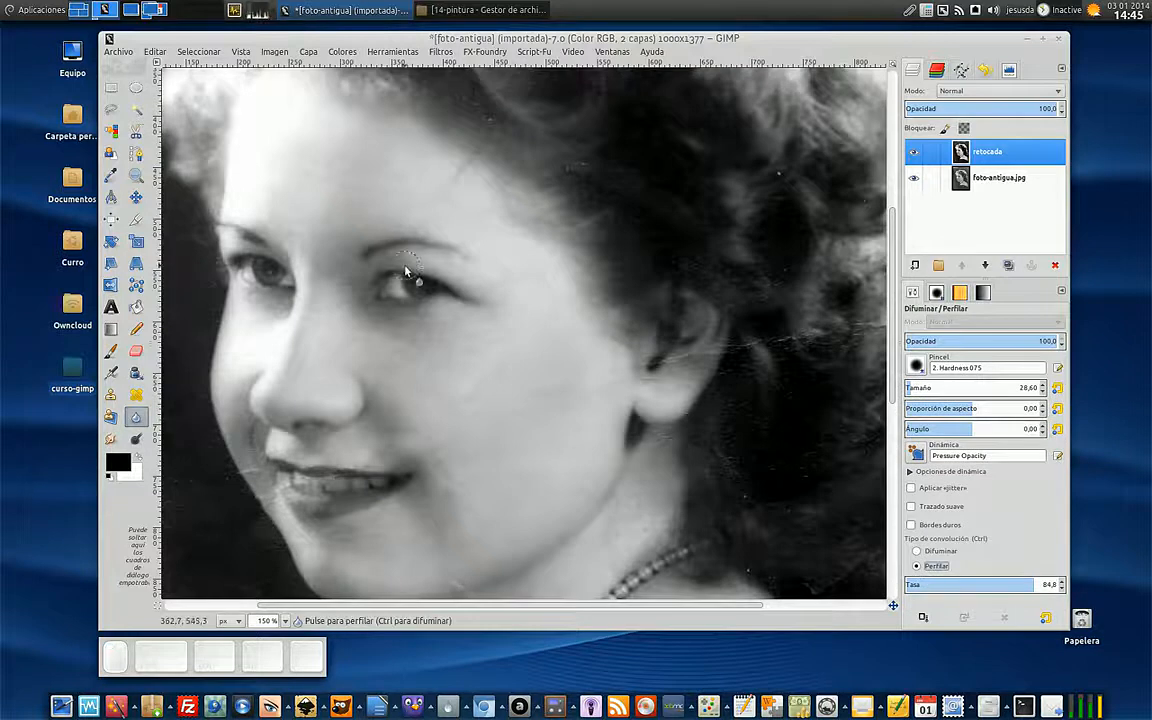
mouse_move(377, 253)
mouse_down()
mouse_move(460, 257)
mouse_move(406, 240)
mouse_move(381, 249)
mouse_move(420, 267)
mouse_move(422, 282)
mouse_move(382, 273)
mouse_move(442, 281)
mouse_move(402, 287)
mouse_up()
drag(280, 272, 260, 268)
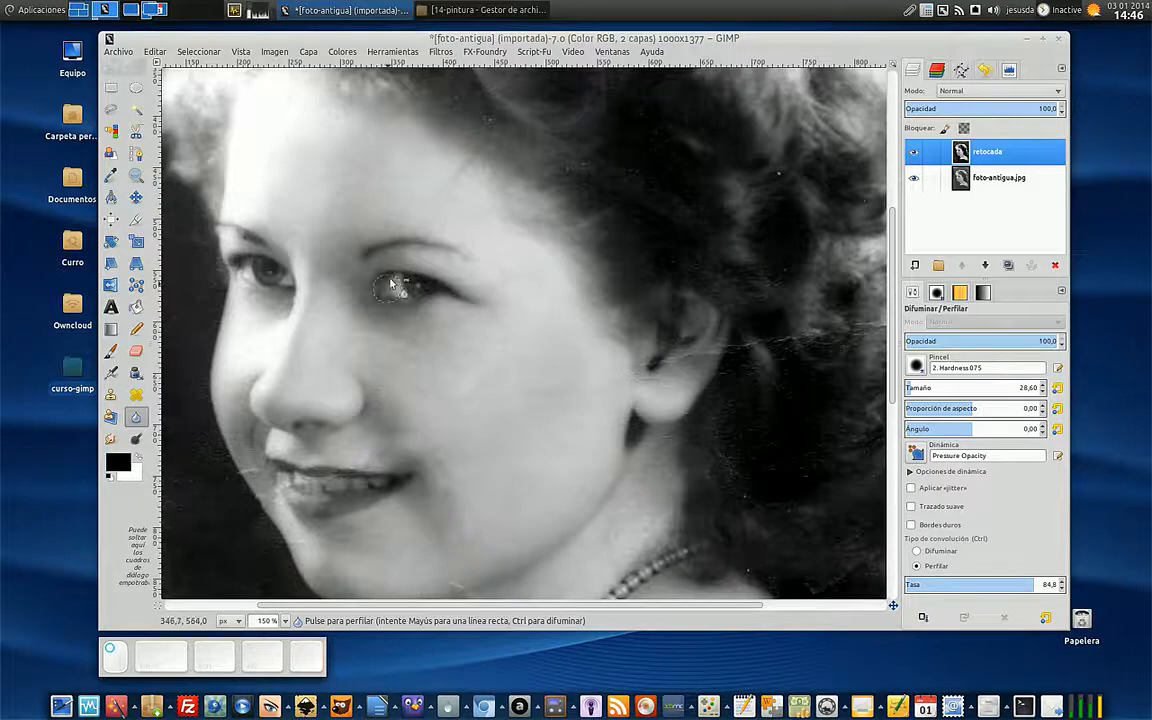
- Compare the restored portrait with the original by repeatedly hiding and showing layer retocada, leaving it visible
key(minus)
key(minus)
key(minus)
key(minus)
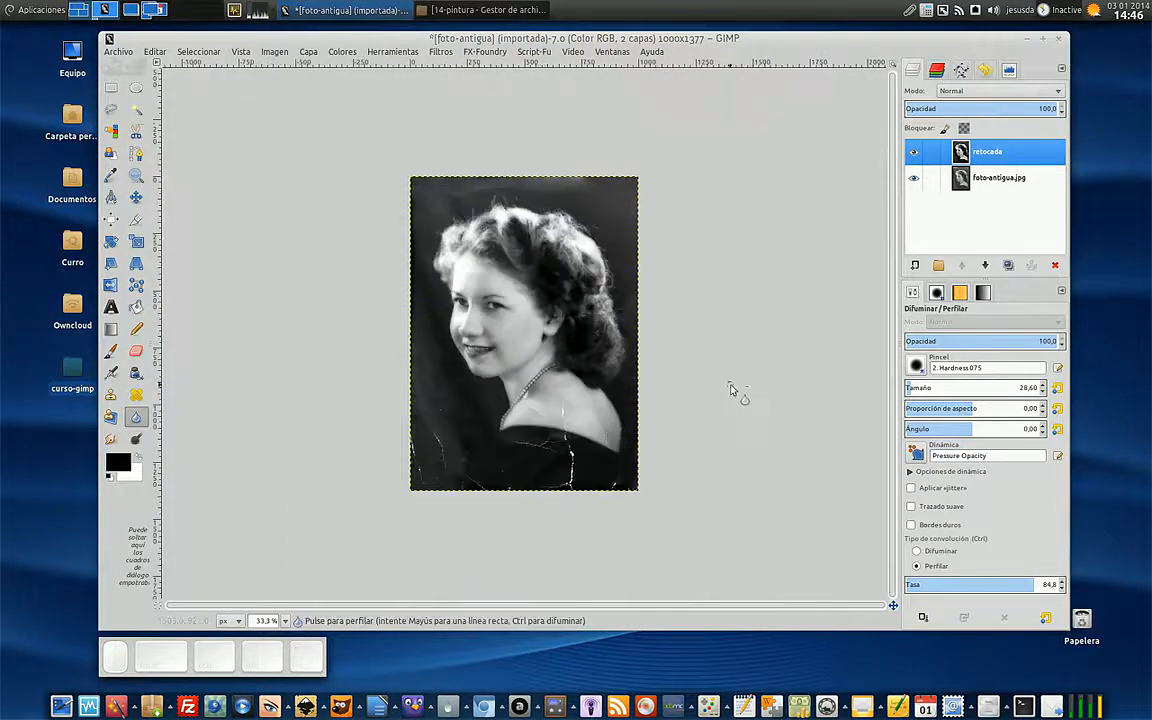
key(plus)
click(912, 151)
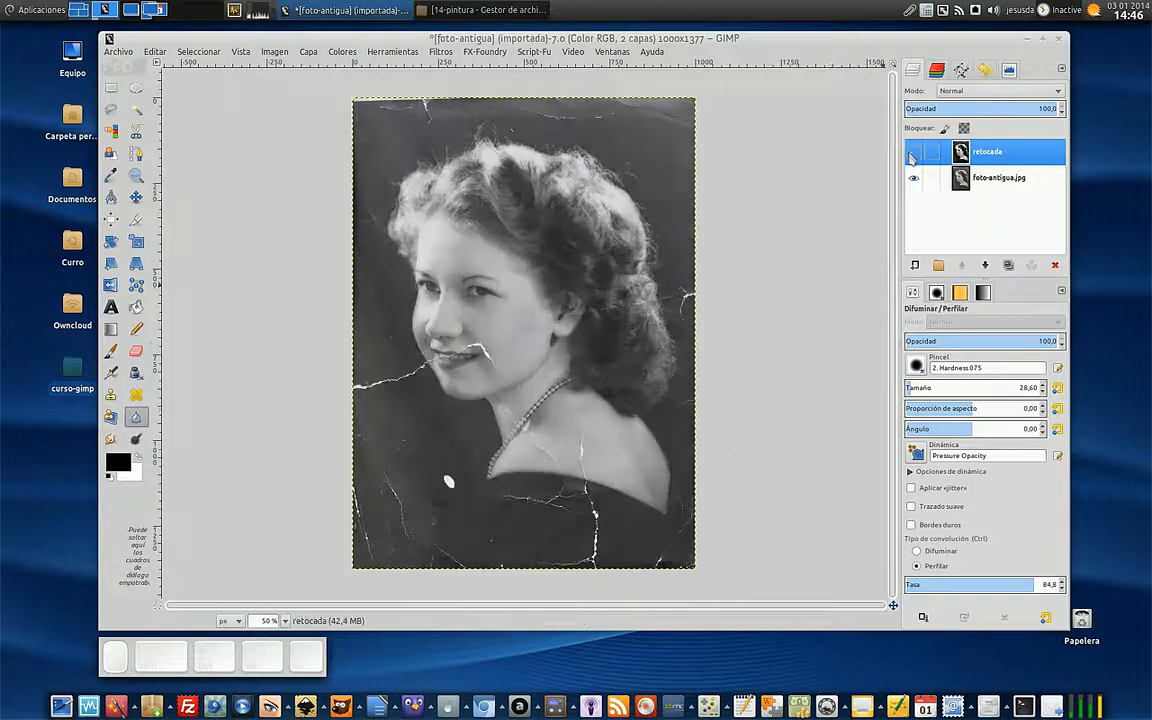
click(912, 152)
click(912, 152)
click(912, 152)
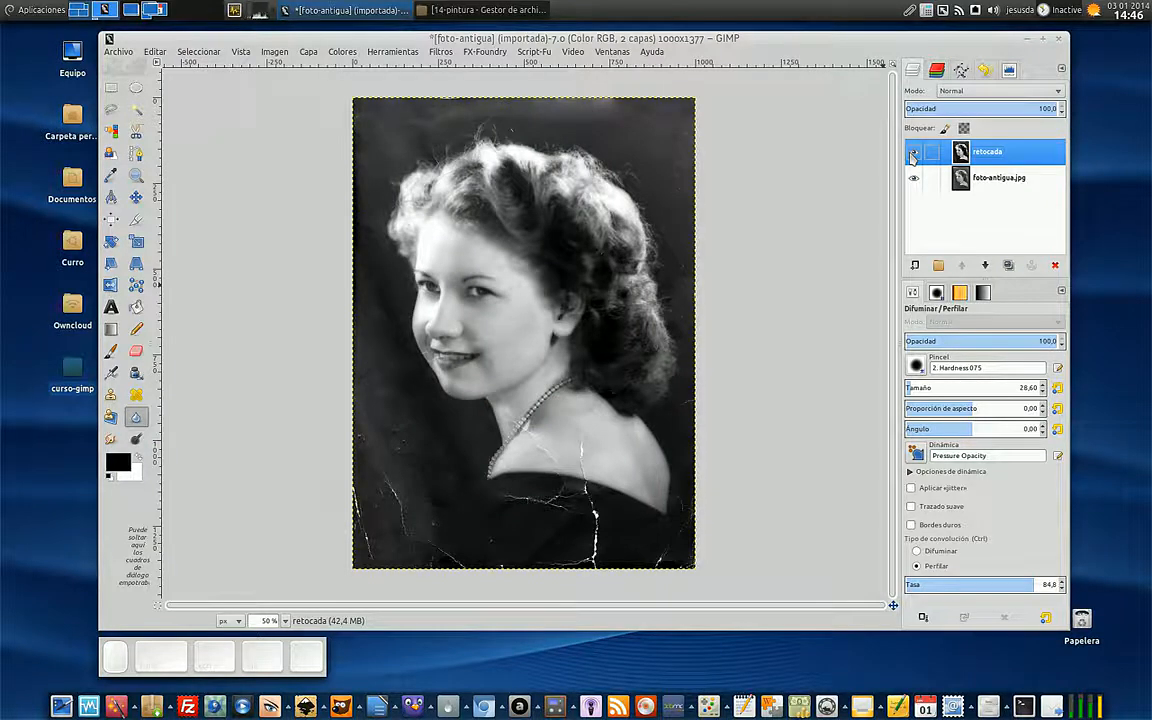
click(912, 153)
click(912, 153)
click(912, 153)
click(912, 153)
click(912, 154)
click(912, 154)
click(912, 154)
click(912, 154)
click(912, 154)
click(912, 154)
click(912, 154)
click(912, 154)
click(912, 154)
click(912, 154)
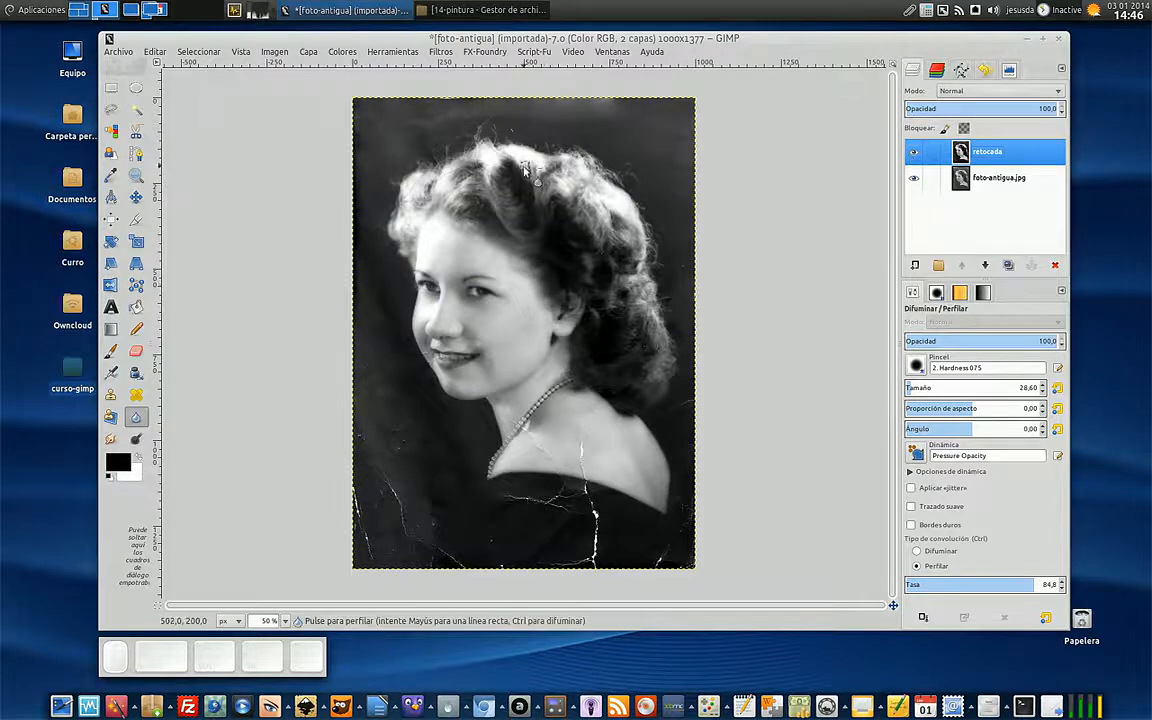
click(914, 154)
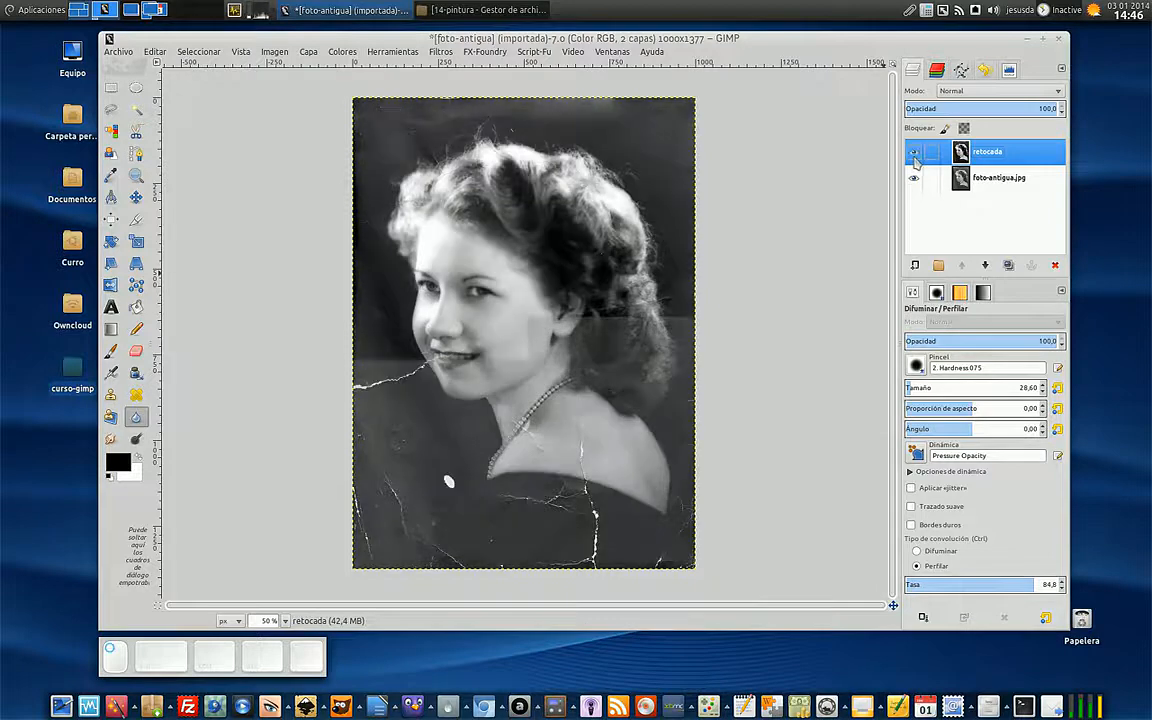
click(914, 154)
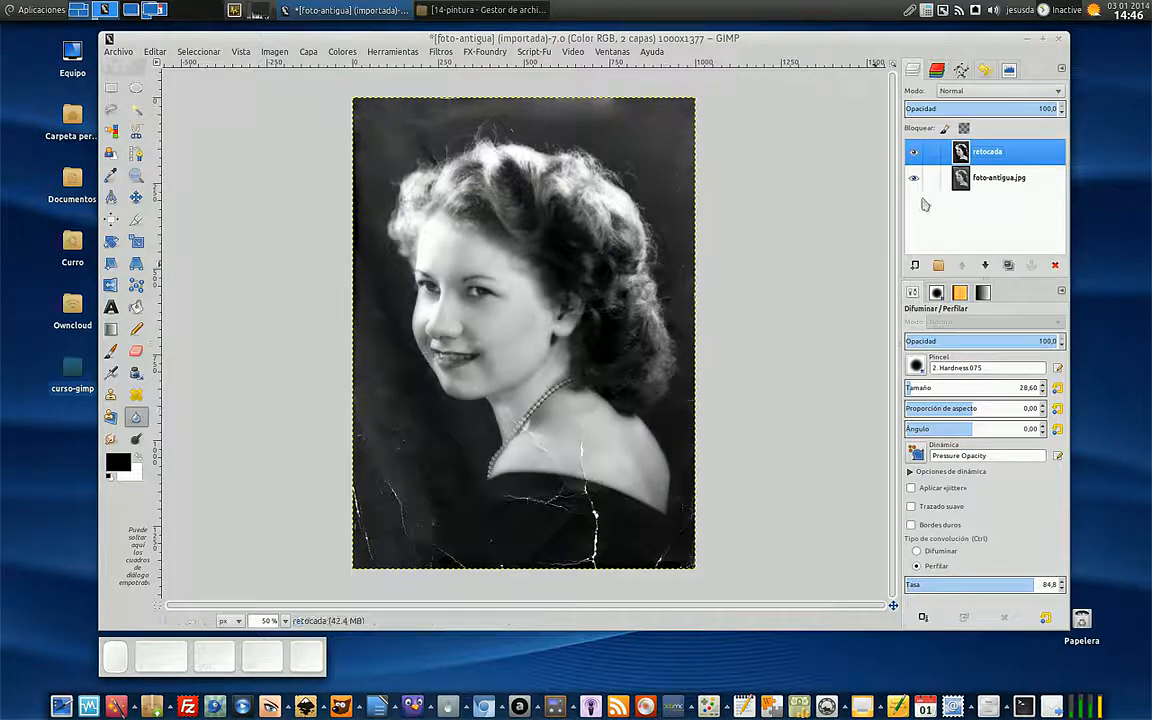
click(914, 155)
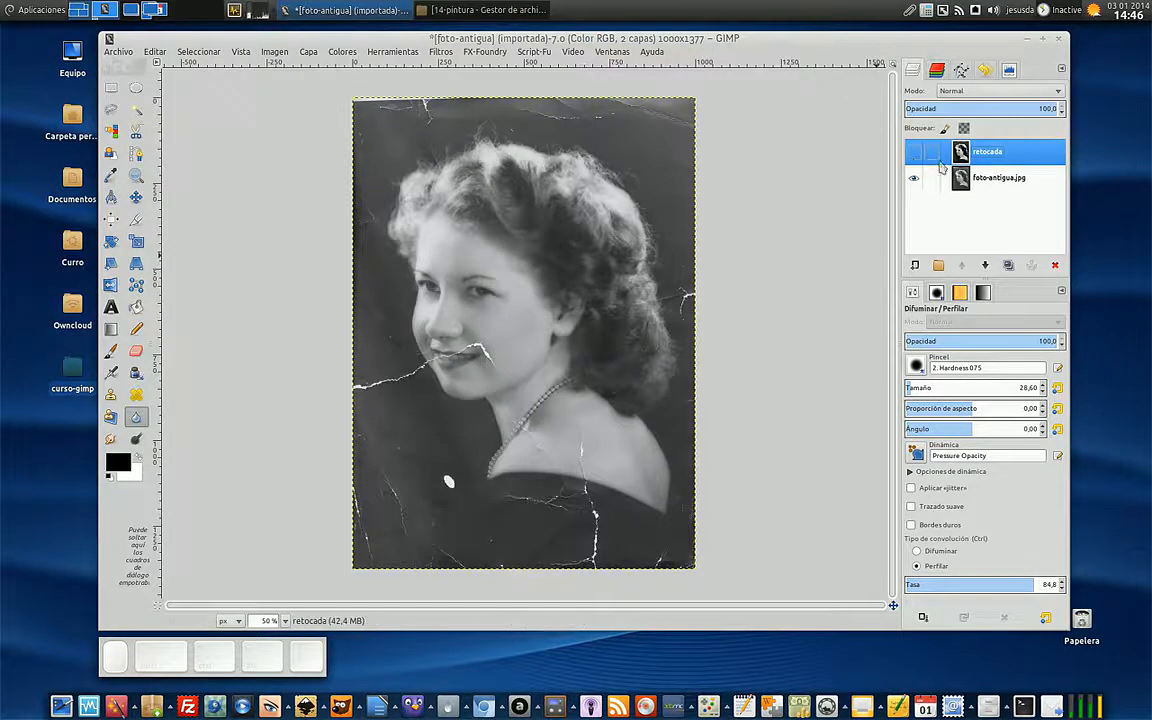
click(915, 157)
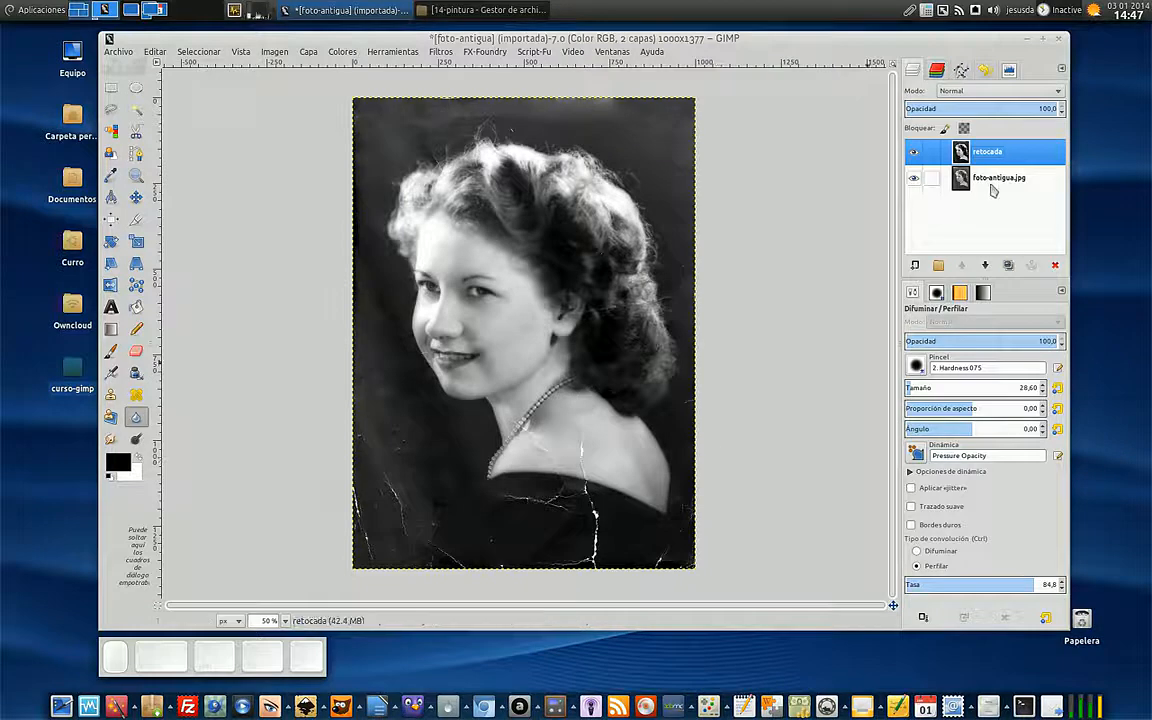
click(915, 151)
click(915, 151)
click(915, 151)
click(915, 151)
click(915, 151)
click(915, 151)
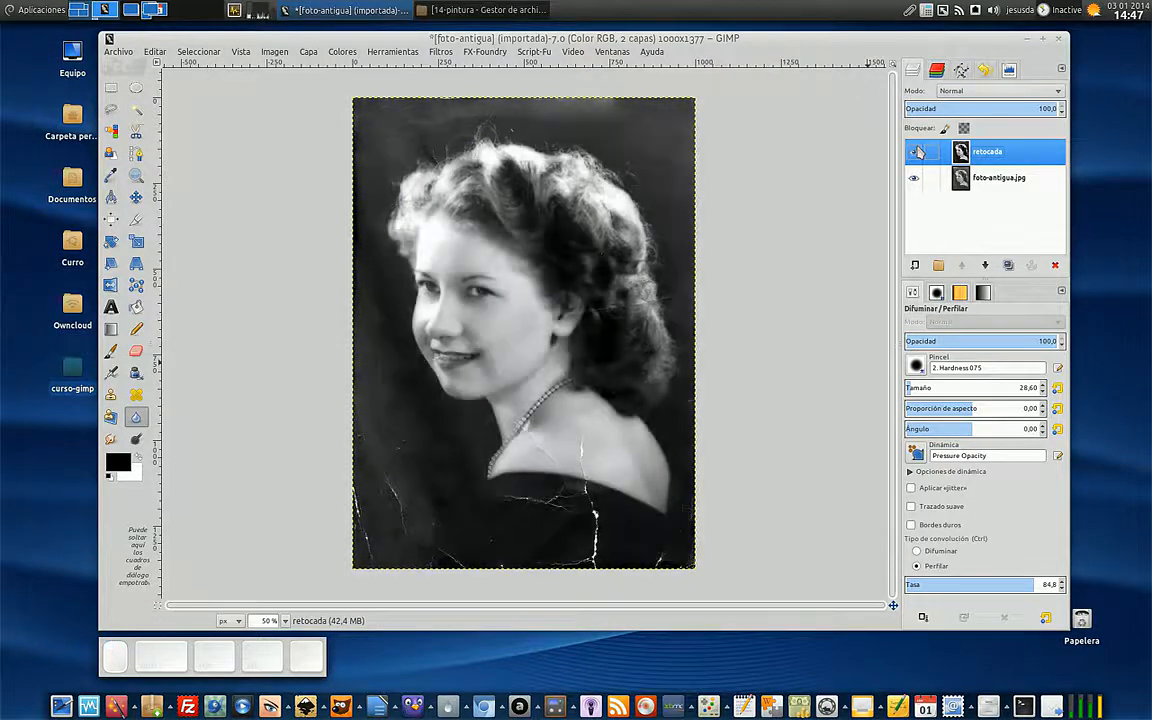
click(915, 151)
click(915, 151)
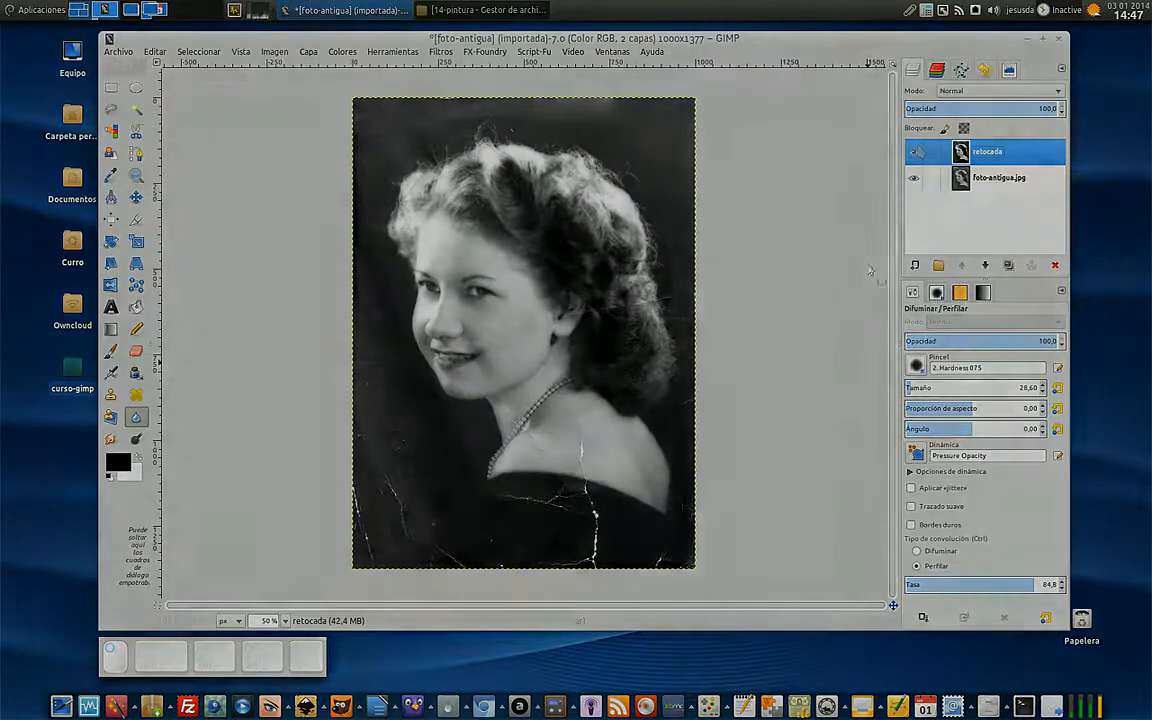